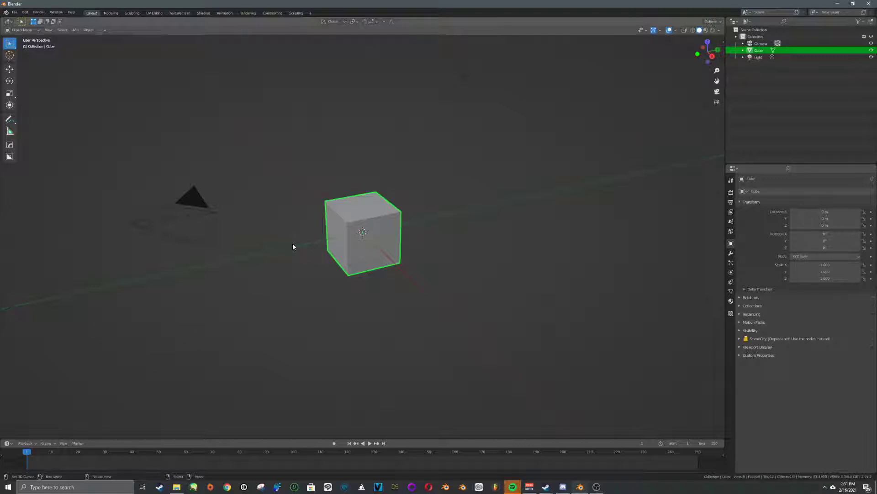
# Delete the default cube and split the 3D viewport into two side-by-side areas.
pyautogui.moveTo(329, 186); pyautogui.dragTo(372, 202, button='middle')
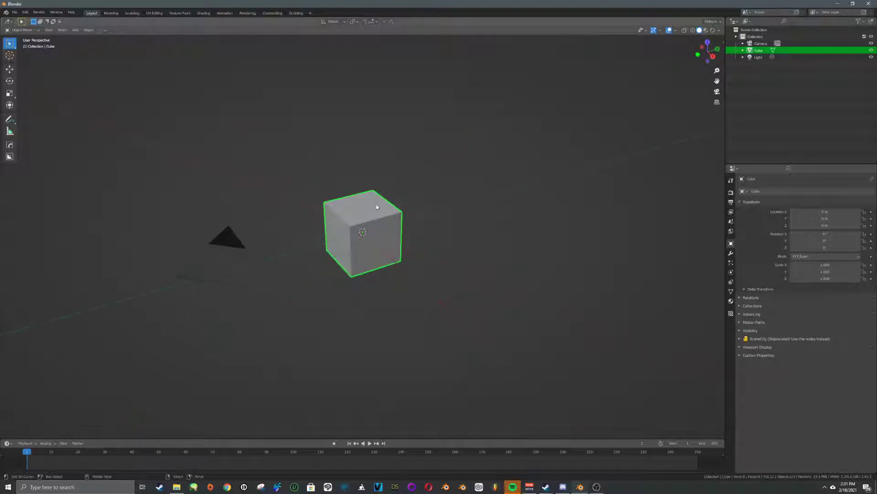
pyautogui.press('Delete')
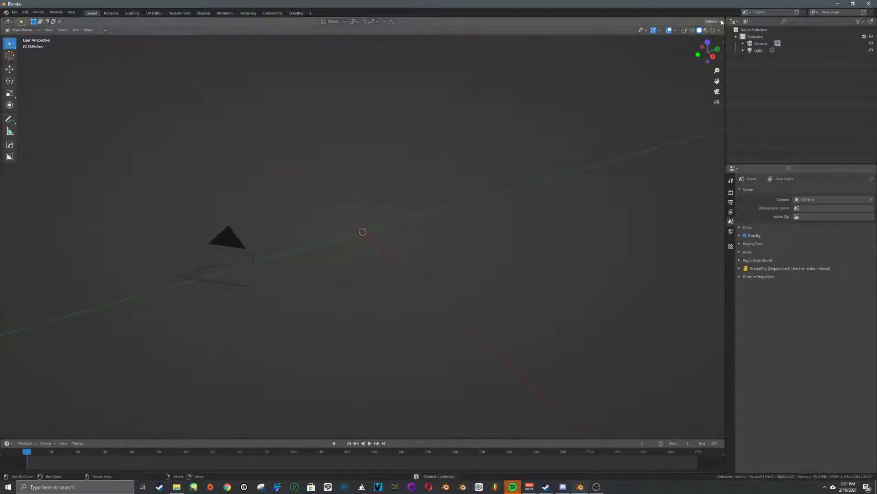
pyautogui.moveTo(723, 19); pyautogui.dragTo(598, 27)
# Add a mesh cube at the scene origin.
pyautogui.hotkey('shift', 'a')
pyautogui.moveTo(365, 155)
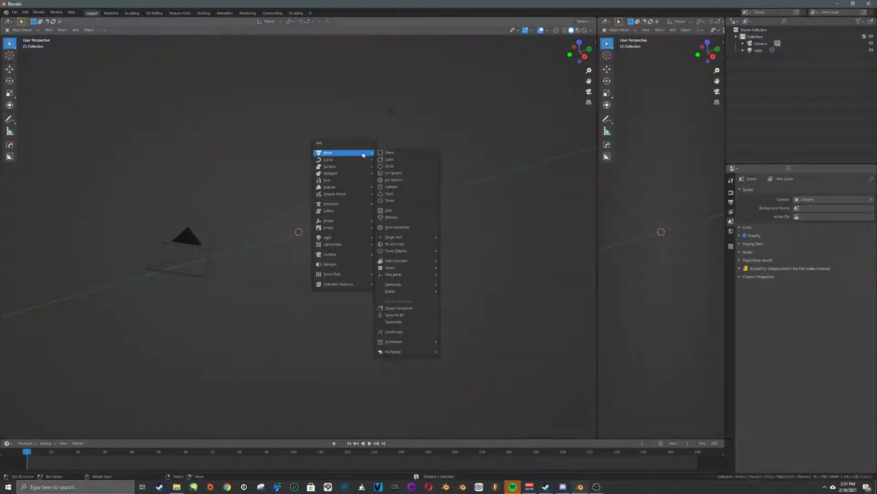
pyautogui.press('Escape')
pyautogui.hotkey('shift', 'a')
pyautogui.moveTo(375, 181)
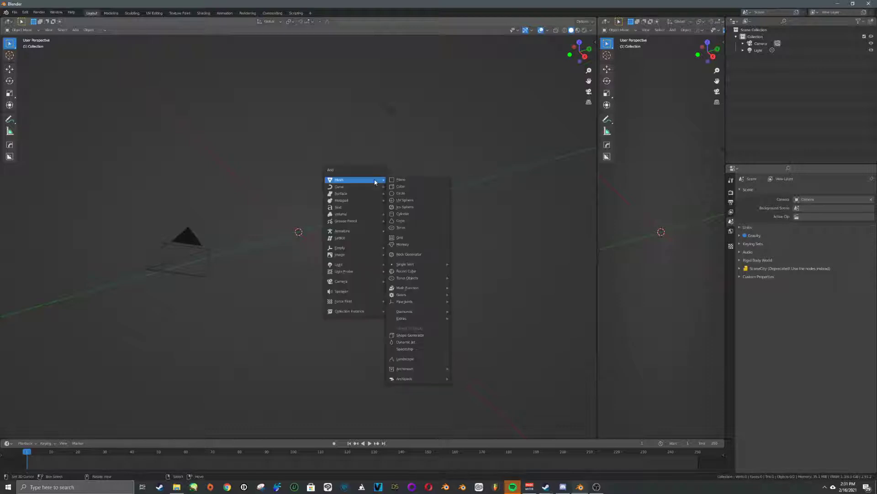
pyautogui.click(417, 188)
# Add a UV sphere and move it along the Y axis until it sits beside the cube.
pyautogui.hotkey('shift', 'a')
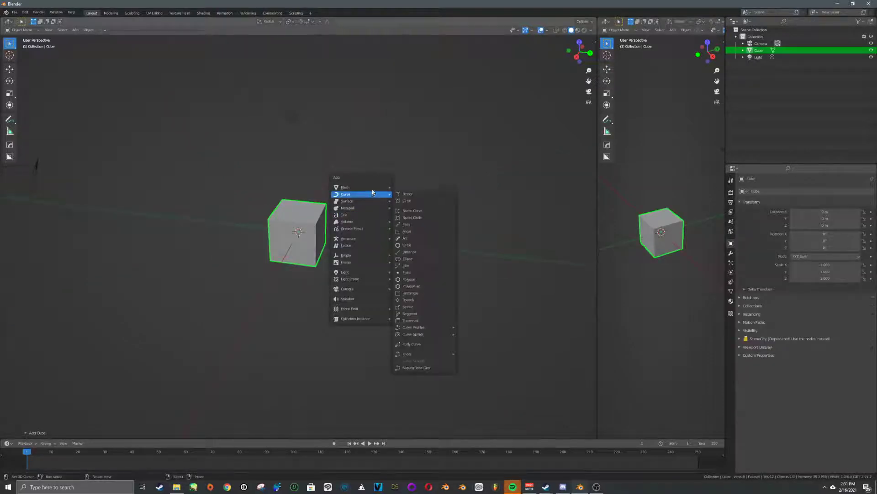
pyautogui.click(423, 207)
pyautogui.press('g')
pyautogui.press('y')
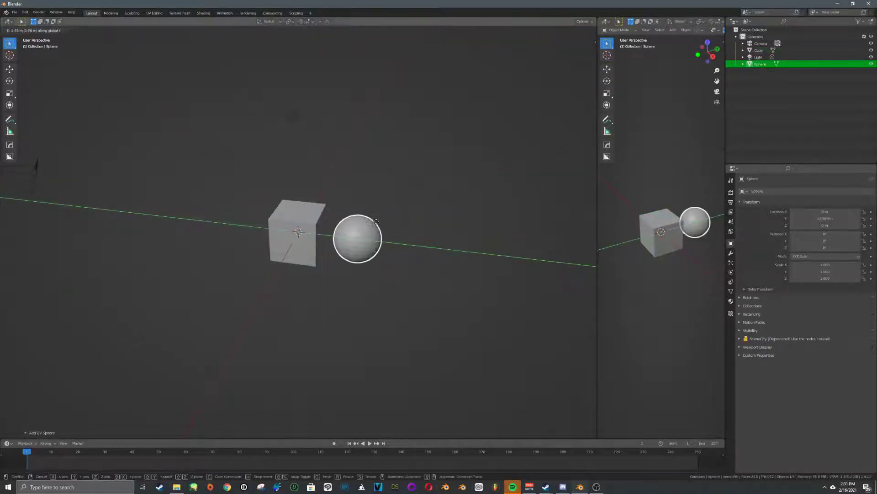
pyautogui.click(383, 222)
# Add a Monkey mesh and move it along the Y axis to the side of the cube opposite the sphere.
pyautogui.hotkey('shift', 'a')
pyautogui.moveTo(383, 221)
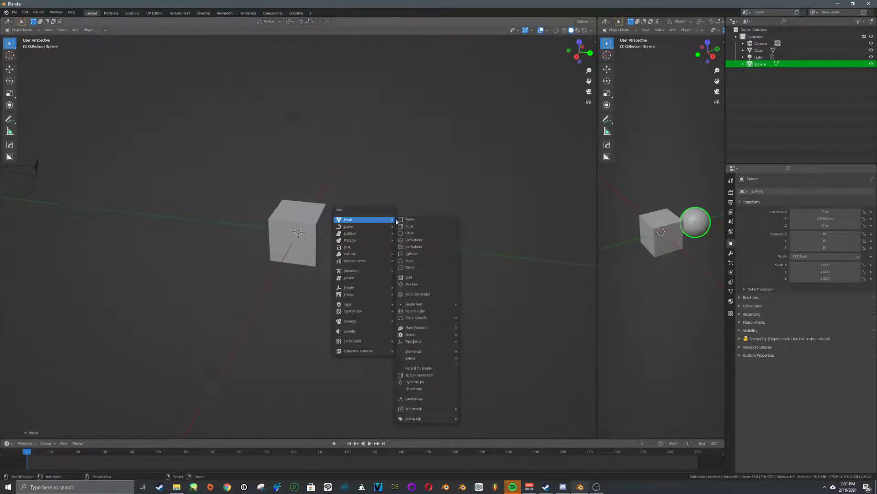
pyautogui.click(425, 284)
pyautogui.press('g')
pyautogui.press('y')
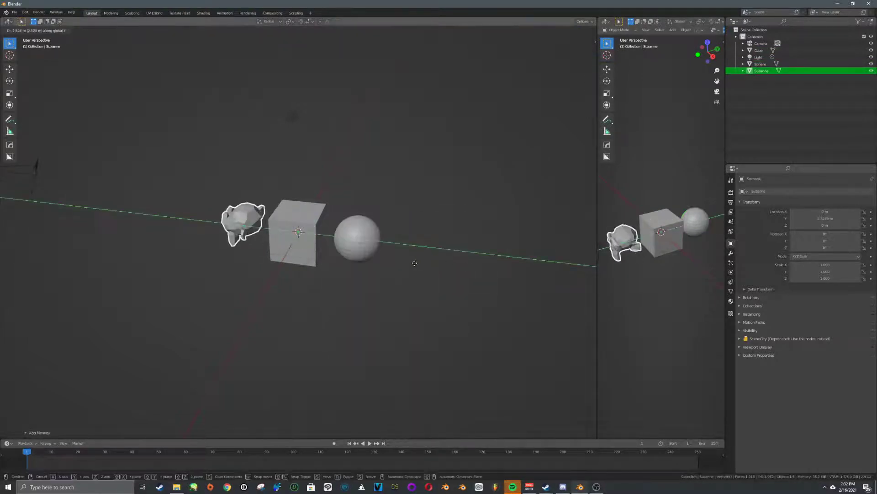
pyautogui.click(388, 264)
# Reposition the monkey head so it faces forward beside the cube instead of in front of it.
pyautogui.moveTo(388, 264); pyautogui.dragTo(338, 261, button='middle')
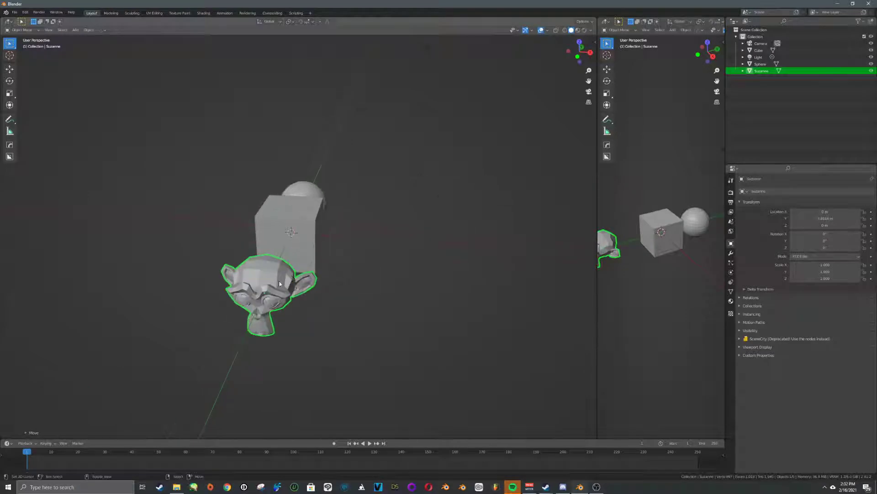
pyautogui.press('g')
pyautogui.press('y')
pyautogui.click(365, 249)
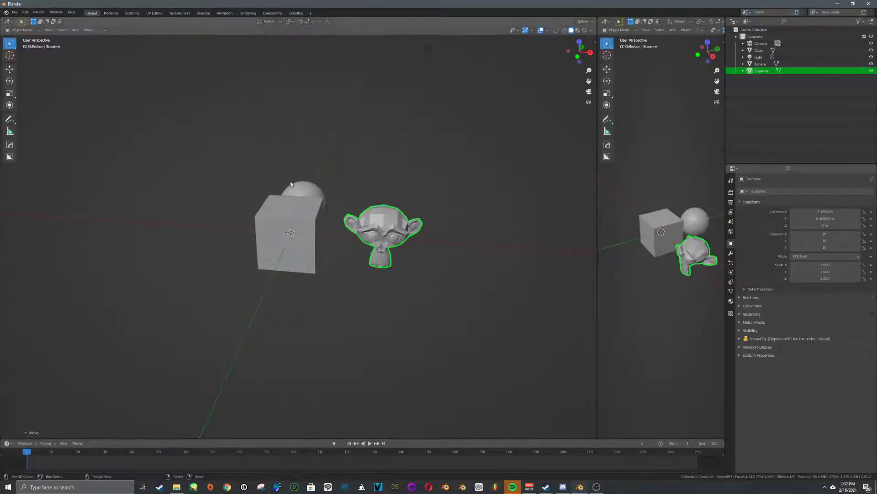
# Place the sphere on the cube's other side, opposite the monkey head, and shift the cube slightly along X.
pyautogui.click(293, 187)
pyautogui.press('g')
pyautogui.press('x')
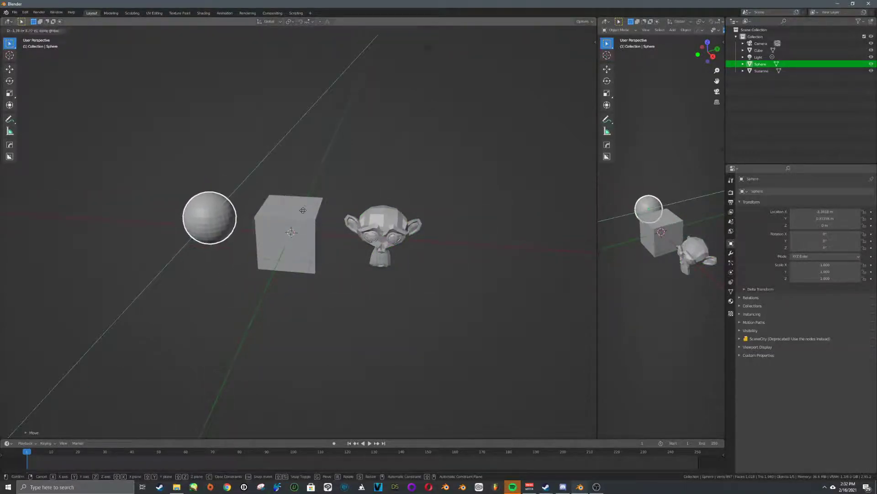
pyautogui.click(310, 225)
pyautogui.click(309, 228)
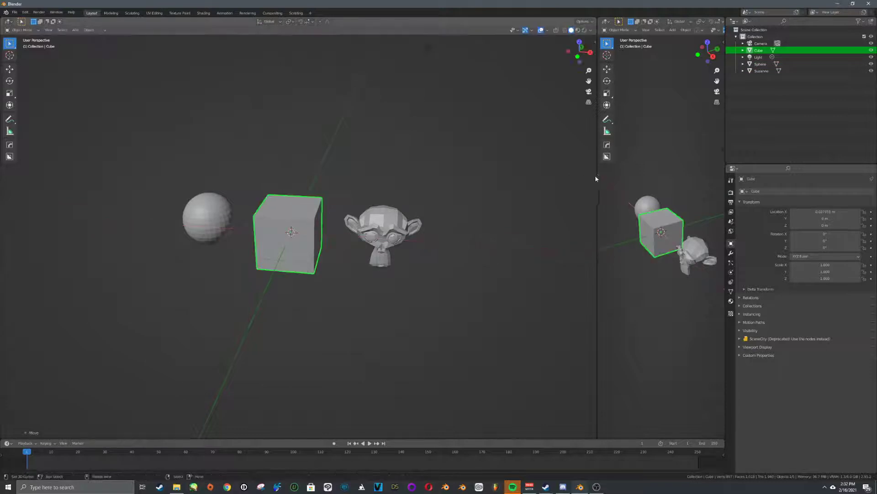
# Enlarge the second viewport area and change it to the Shader Editor.
pyautogui.moveTo(597, 175); pyautogui.dragTo(399, 175)
pyautogui.click(407, 21)
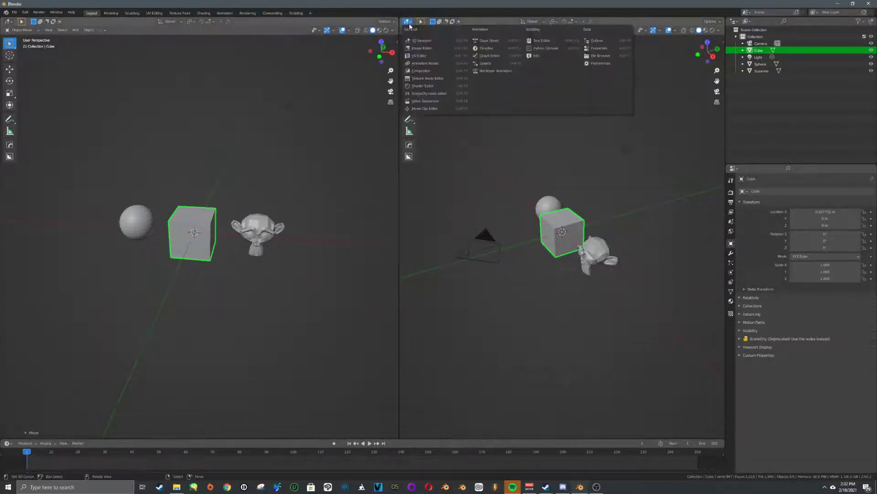
pyautogui.click(428, 86)
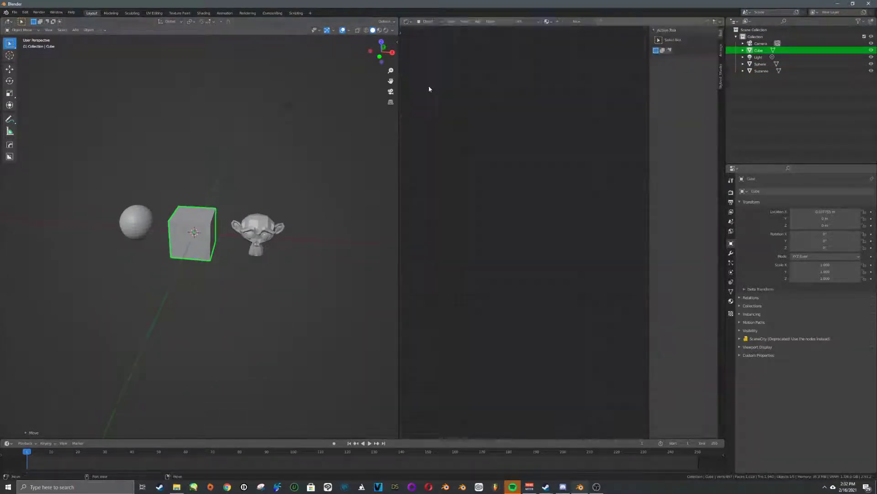
# Create a new material and link it across the cube, sphere and monkey head, checking each object's nodes.
pyautogui.click(256, 229)
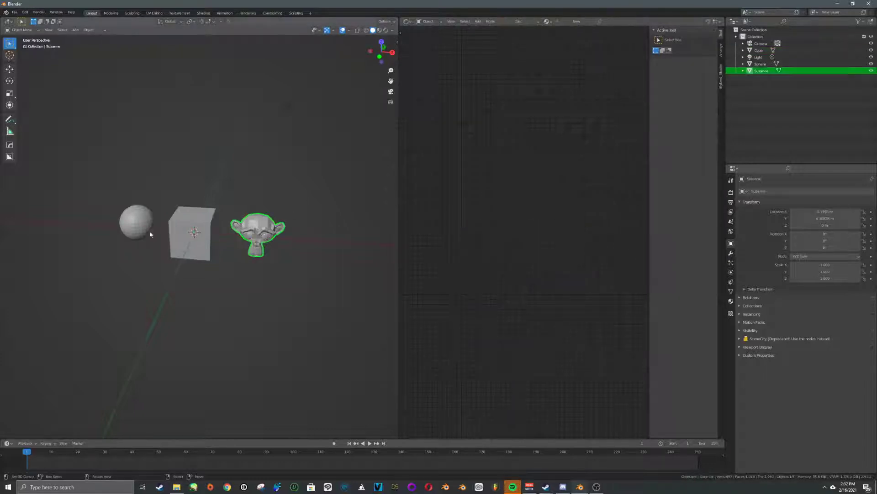
pyautogui.click(136, 221)
pyautogui.click(193, 231)
pyautogui.click(257, 231)
pyautogui.keyDown('shift'); pyautogui.click(136, 221); pyautogui.keyUp('shift')
pyautogui.keyDown('shift'); pyautogui.click(193, 230); pyautogui.keyUp('shift')
pyautogui.hotkey('ctrl', 'l')
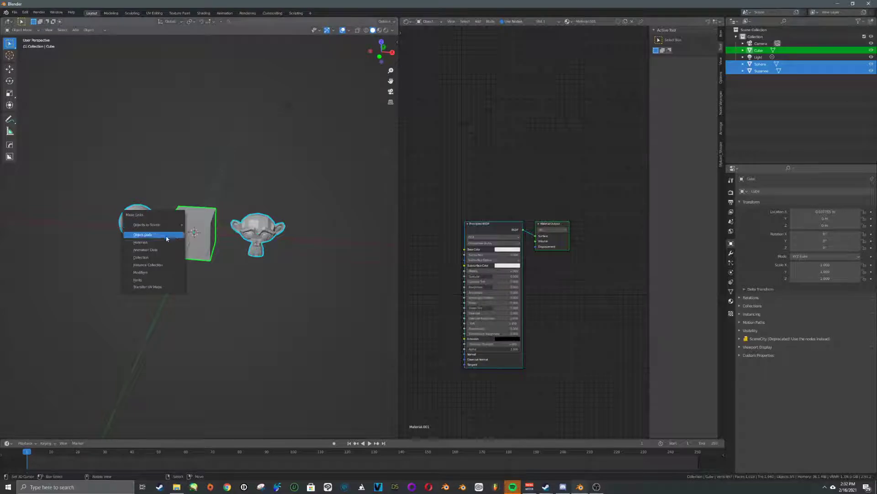
pyautogui.click(164, 242)
pyautogui.rightClick(257, 232)
pyautogui.click(136, 221)
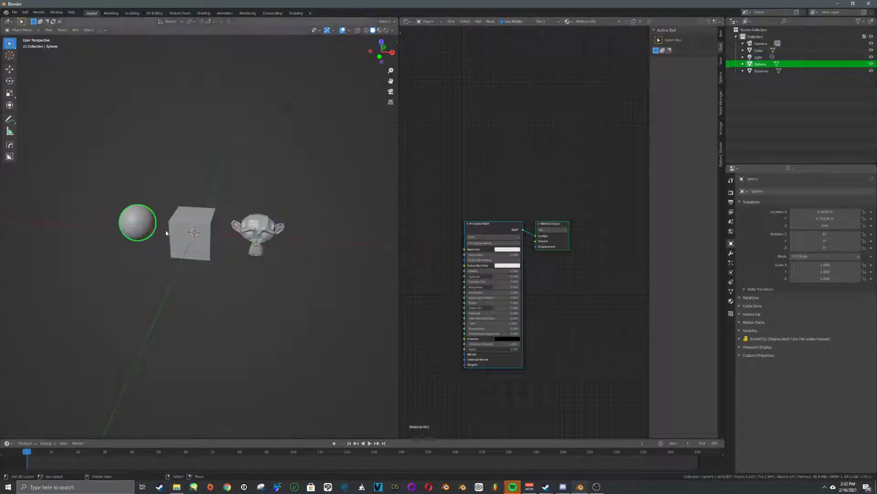
pyautogui.click(194, 231)
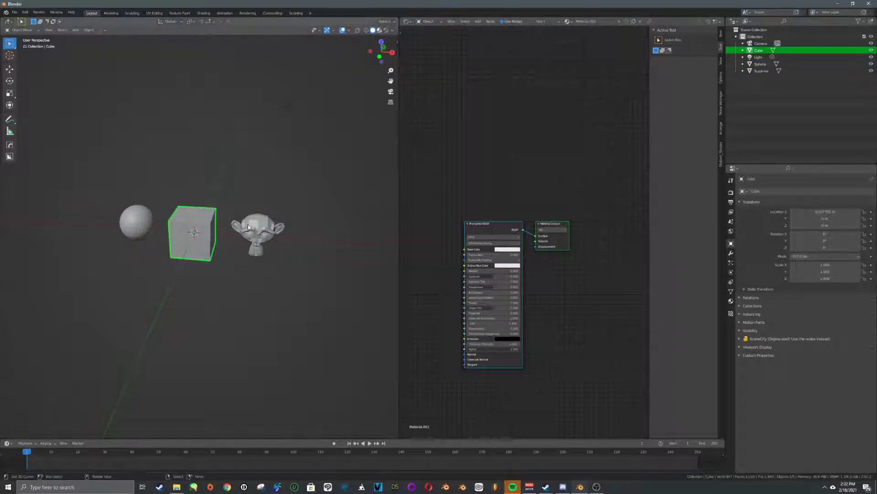
# Test the shared material in material preview by setting the Principled BSDF base color to green.
pyautogui.scroll(5, 276, 191)
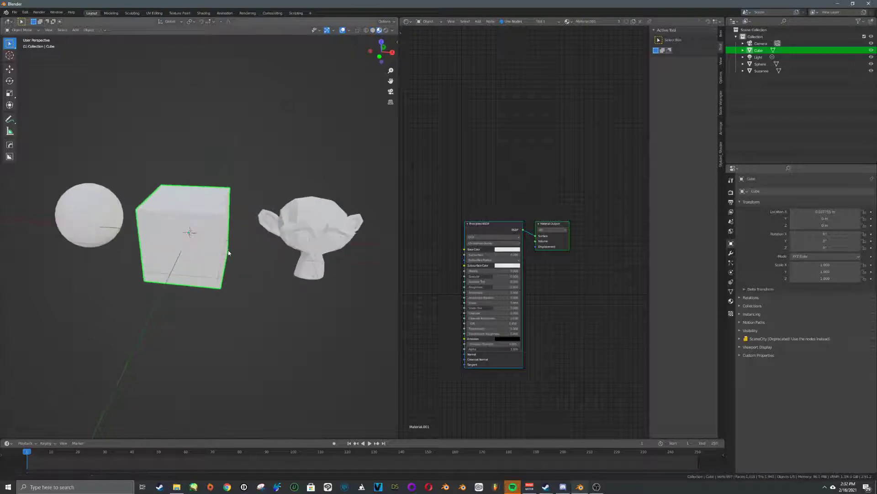
pyautogui.click(505, 249)
pyautogui.moveTo(517, 196); pyautogui.dragTo(501, 186)
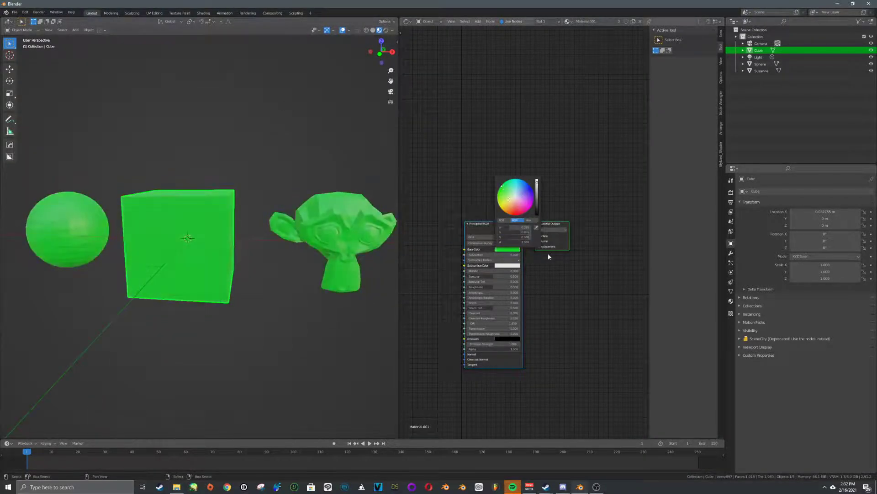
# Delete the Principled BSDF node and move the Material Output node aside to make room for new nodes.
pyautogui.press('x')
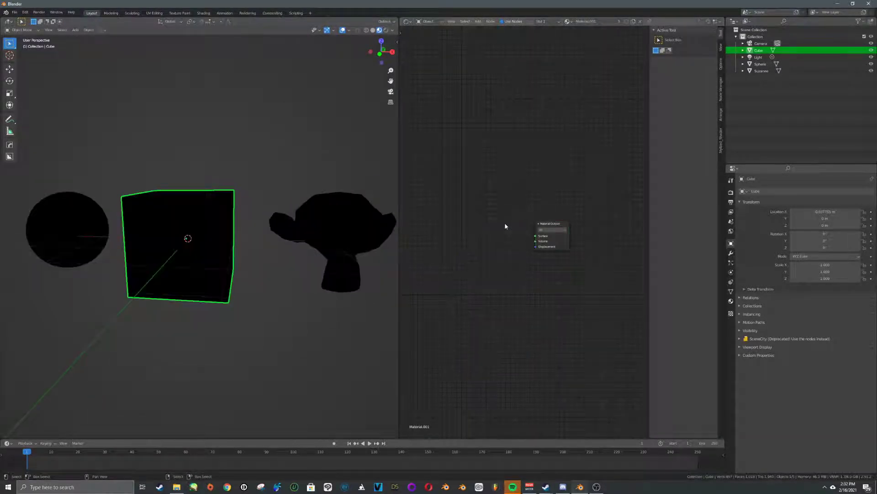
pyautogui.moveTo(562, 244); pyautogui.dragTo(581, 198)
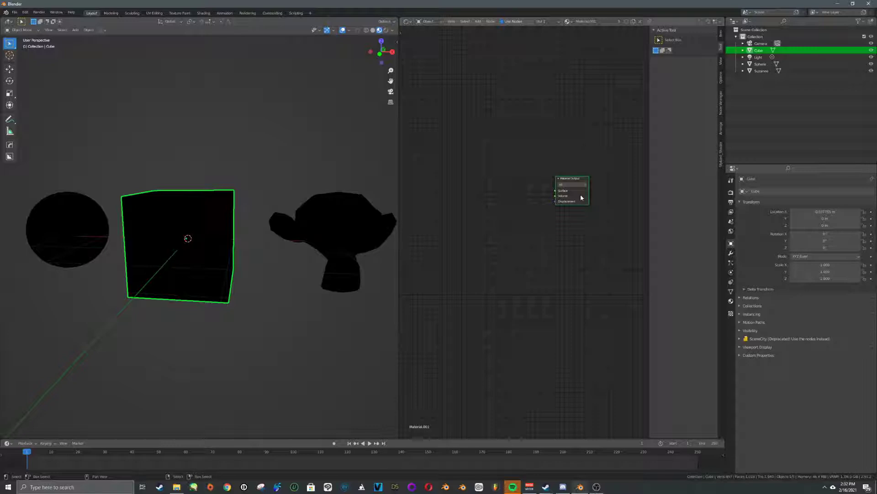
pyautogui.moveTo(581, 195); pyautogui.dragTo(593, 219)
# Add a Diffuse BSDF node well to the left of the Material Output node and widen the Shader Editor.
pyautogui.hotkey('shift', 'a')
pyautogui.write('s')
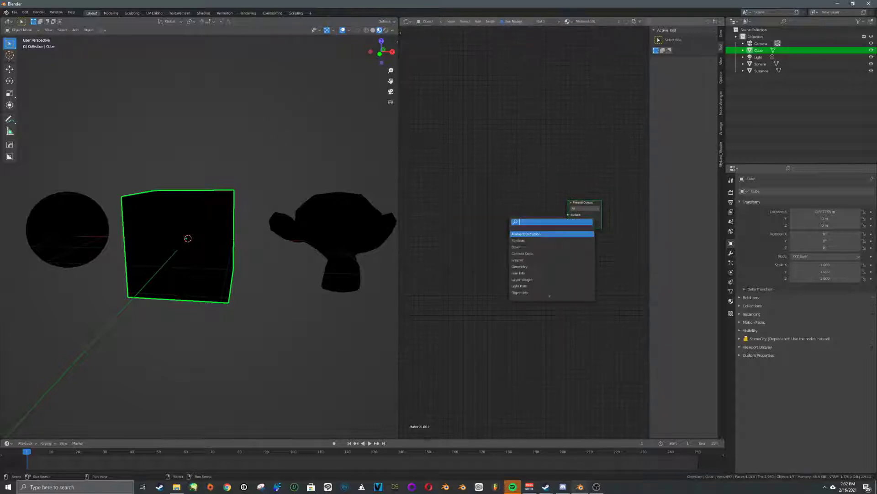
pyautogui.write('dif')
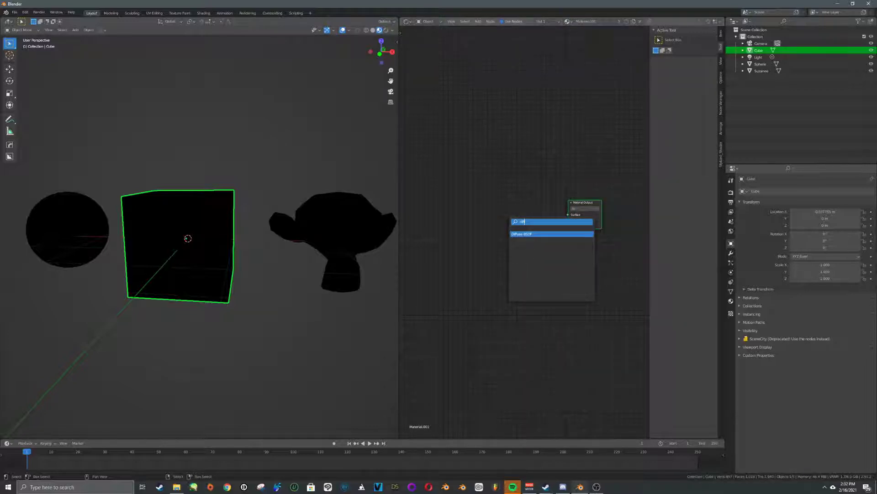
pyautogui.press('Return')
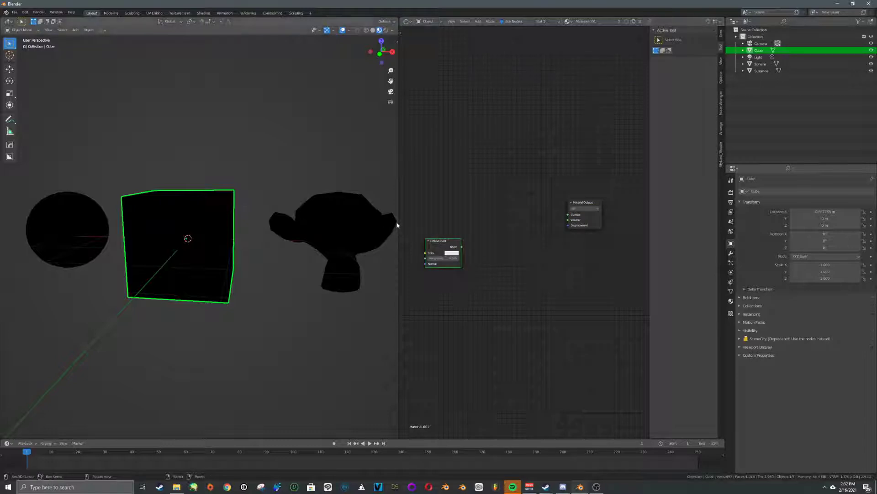
pyautogui.moveTo(399, 225); pyautogui.dragTo(292, 223)
pyautogui.scroll(5, 399, 275)
pyautogui.moveTo(399, 276); pyautogui.dragTo(472, 262, button='middle')
pyautogui.moveTo(409, 240); pyautogui.dragTo(389, 239)
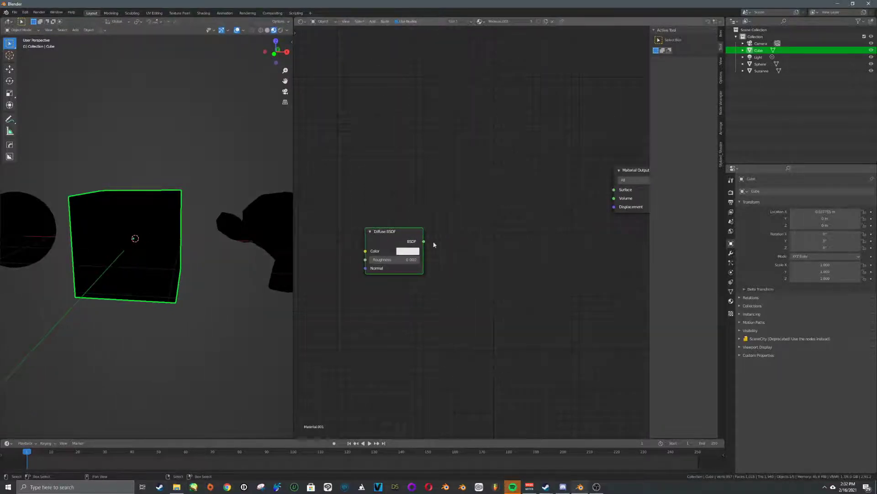
# Add a Shader to RGB node fed by the Diffuse BSDF output and preview its color result on the objects.
pyautogui.hotkey('shift', 'a')
pyautogui.click(477, 241)
pyautogui.write('shader')
pyautogui.click(492, 265)
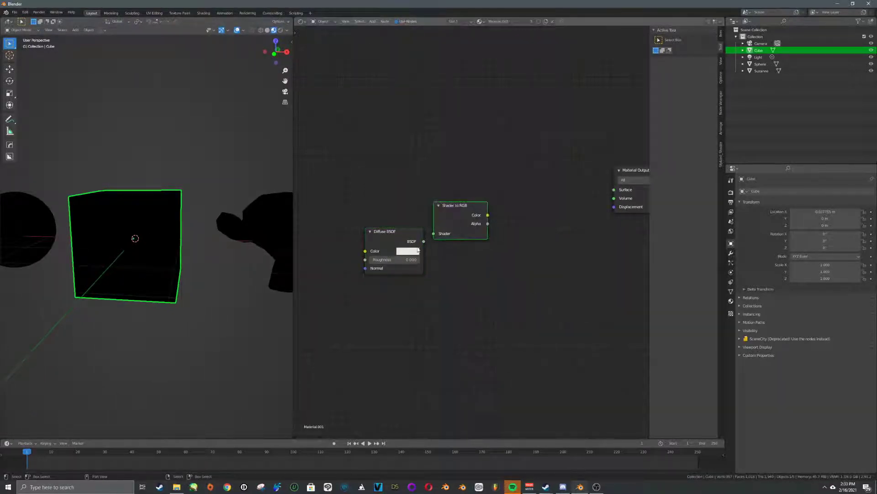
pyautogui.click(460, 224)
pyautogui.moveTo(424, 241); pyautogui.dragTo(434, 233)
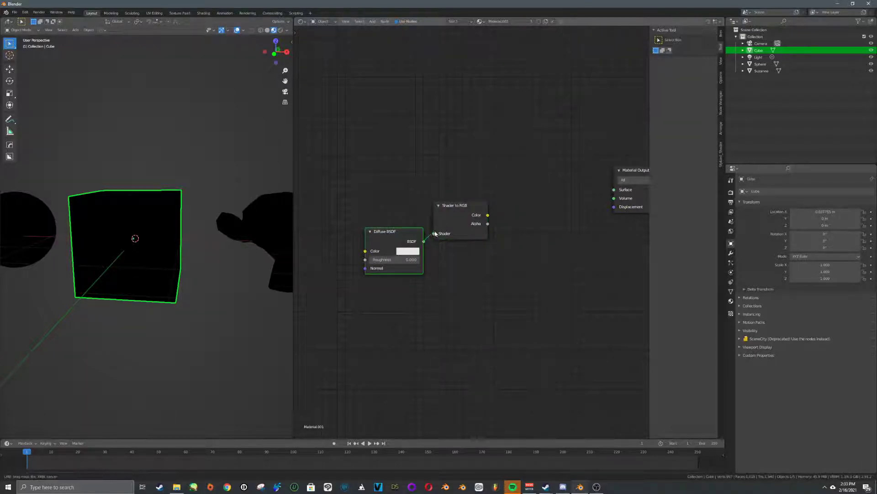
pyautogui.keyDown('ctrl'); pyautogui.keyDown('shift'); pyautogui.click(464, 213); pyautogui.keyUp('shift'); pyautogui.keyUp('ctrl')
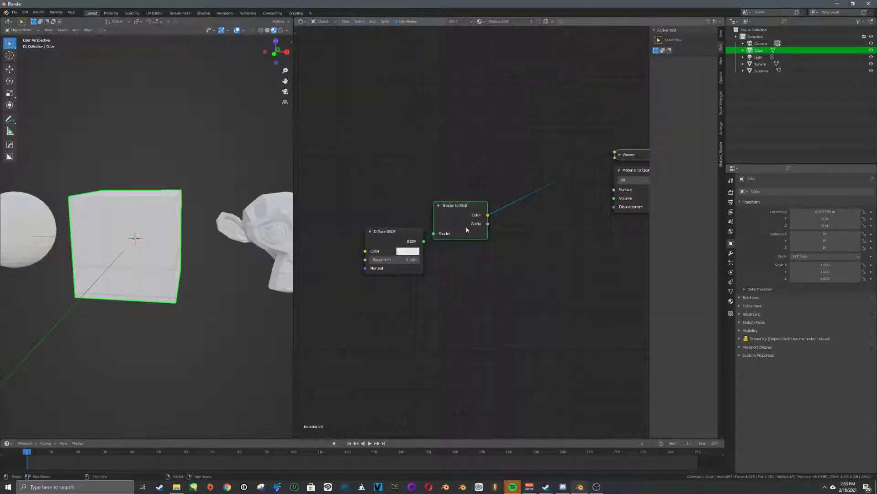
# Switch the 3D view to rendered shading and move the light close to the objects, just above the monkey head.
pyautogui.scroll(-4, 229, 169)
pyautogui.click(248, 80)
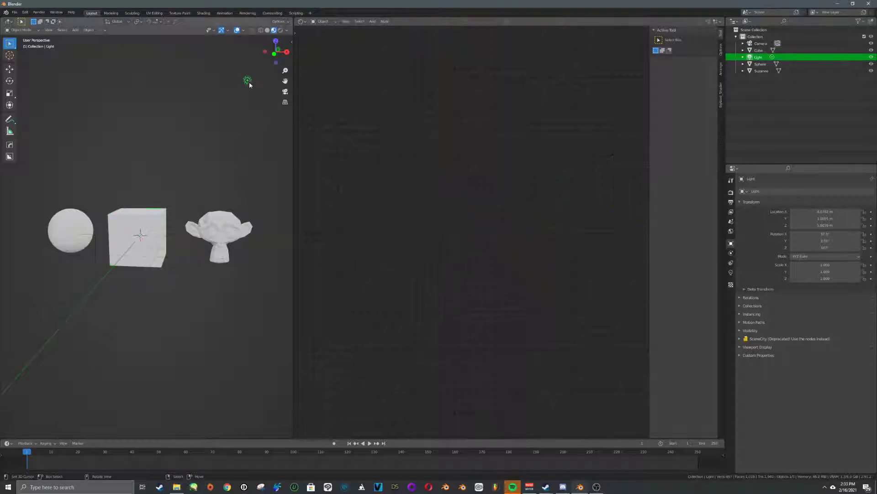
pyautogui.press('g')
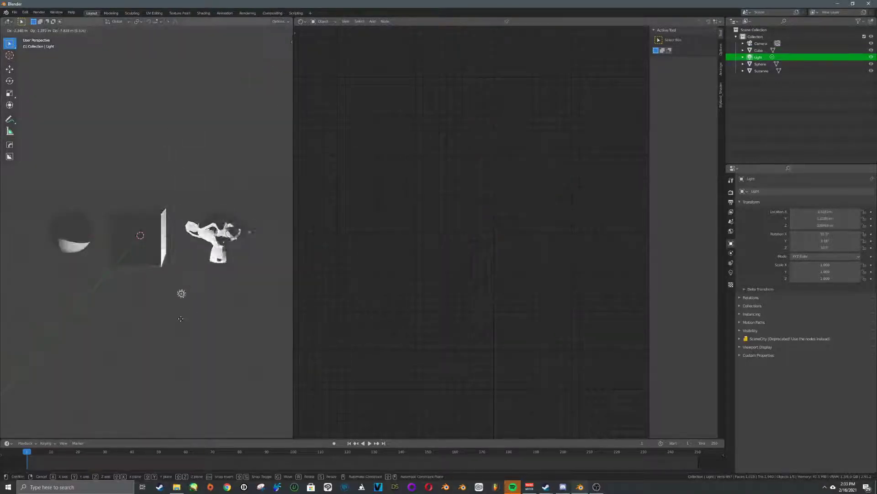
pyautogui.click(210, 224)
# Show the monkey head's material and move the Diffuse BSDF and Shader to RGB nodes down and left together.
pyautogui.click(211, 225)
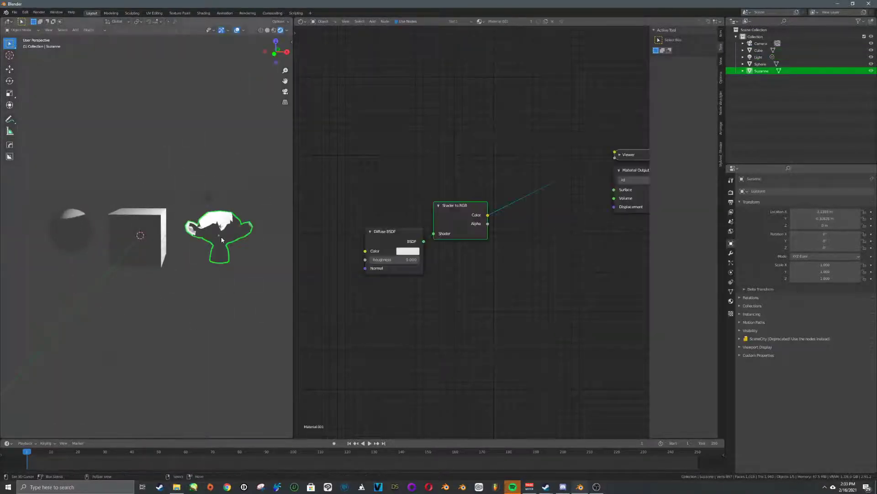
pyautogui.press('g')
pyautogui.click(476, 351)
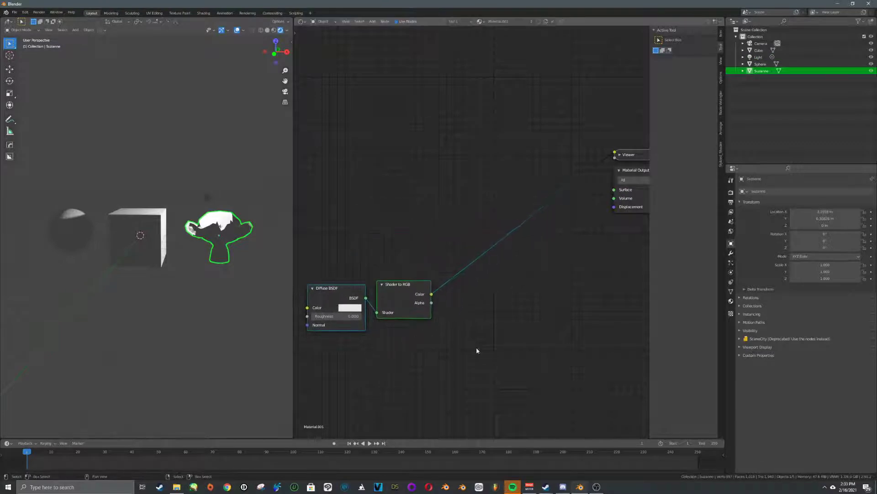
pyautogui.moveTo(535, 293); pyautogui.dragTo(500, 291, button='middle')
pyautogui.moveTo(458, 248); pyautogui.dragTo(513, 229, button='middle')
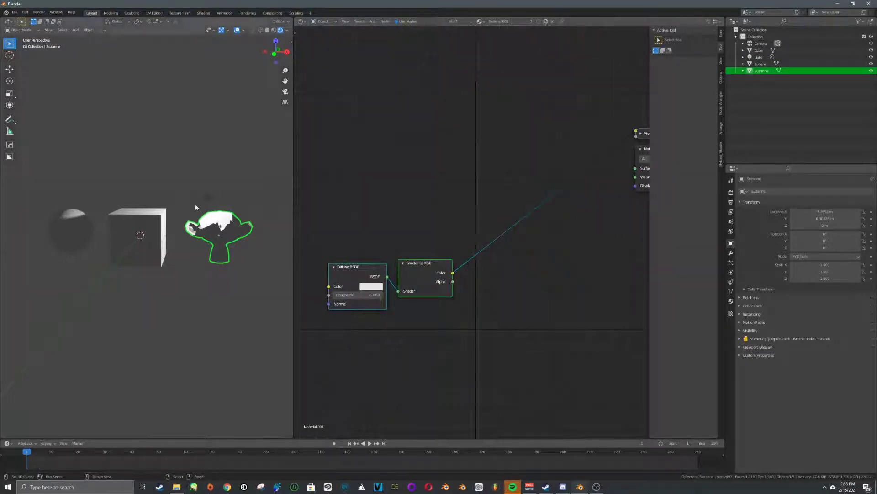
# Move the light around the objects to test the shading, leaving it above and between the cube and monkey head.
pyautogui.click(208, 198)
pyautogui.press('g')
pyautogui.click(178, 253)
pyautogui.press('g')
pyautogui.click(214, 169)
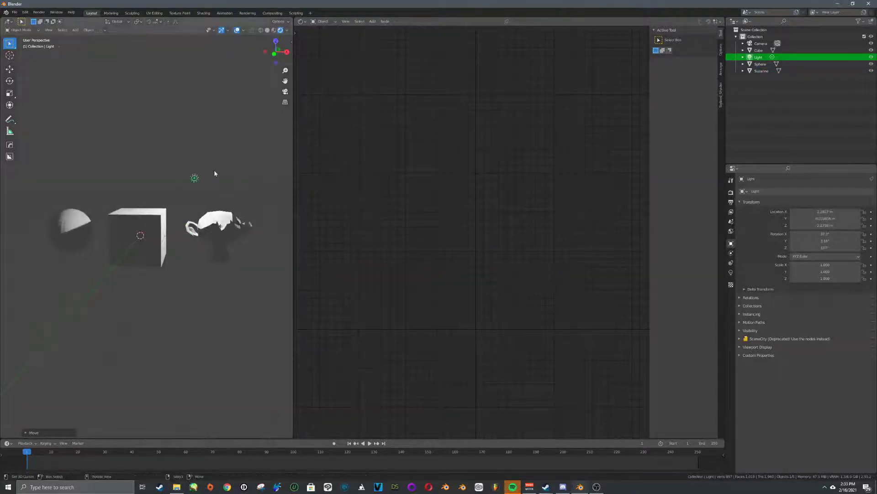
# Show the monkey head's material and add a Texture Coordinate node above the Diffuse BSDF node.
pyautogui.click(215, 231)
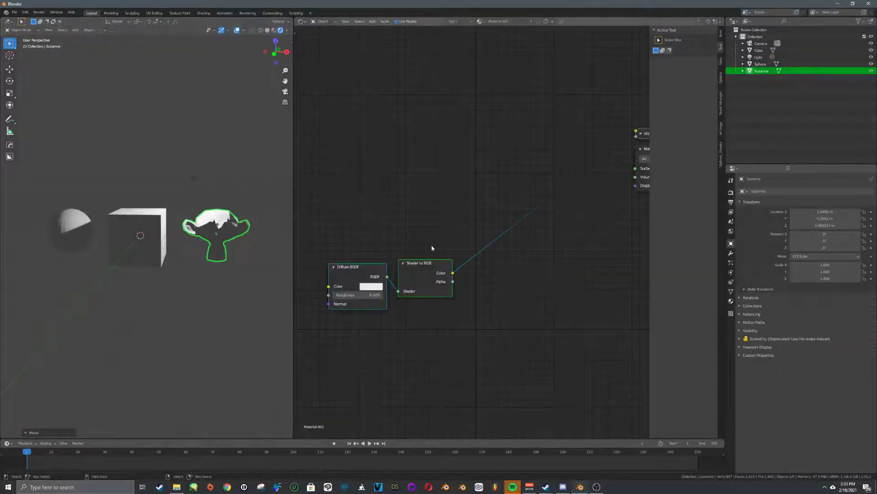
pyautogui.hotkey('shift', 'a')
pyautogui.click(405, 187)
pyautogui.write('tex')
pyautogui.click(433, 200)
pyautogui.click(388, 145)
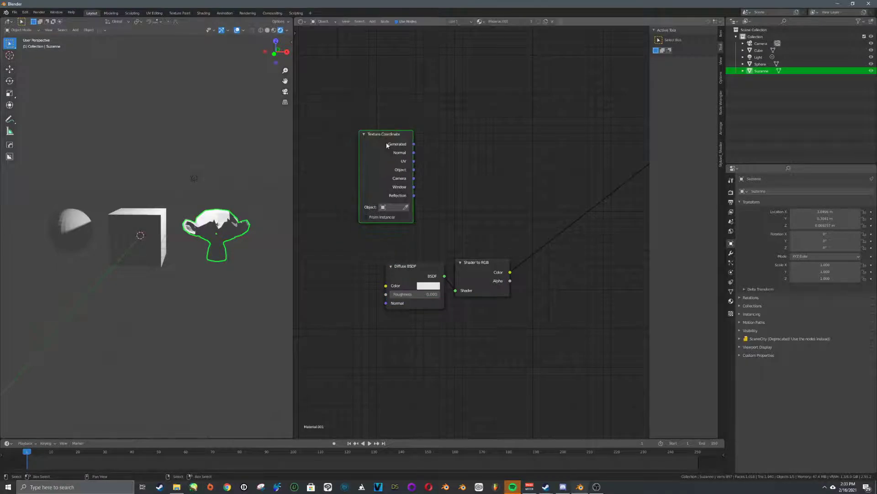
pyautogui.hotkey('shift', 'a')
pyautogui.hotkey('ctrl', 't')
pyautogui.hotkey('ctrl', 't')
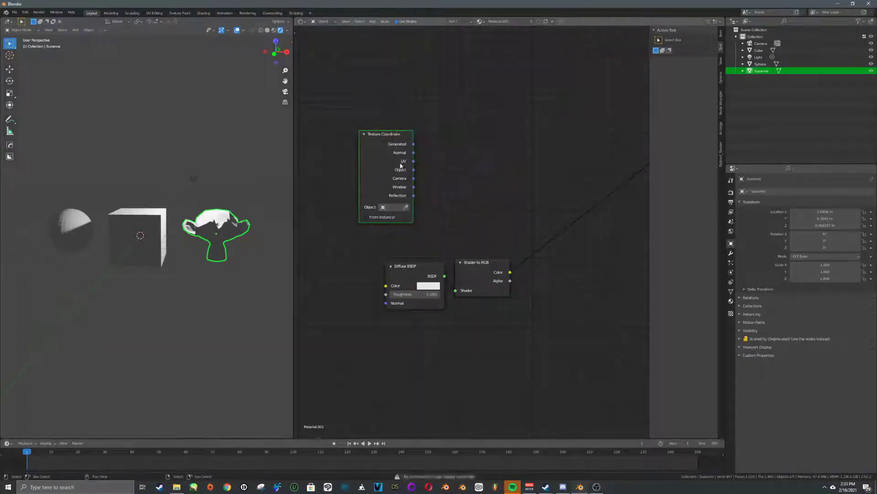
pyautogui.click(429, 165)
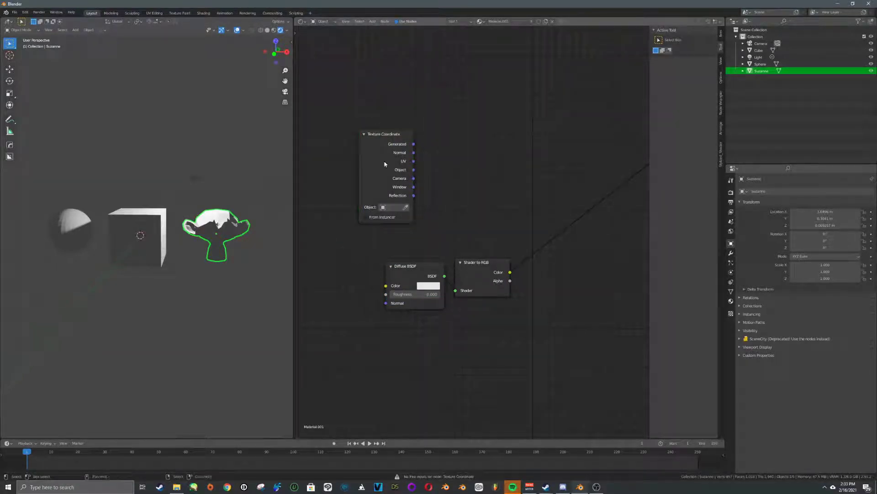
# Add a Mapping node beside the Texture Coordinate node, above the Shader to RGB node.
pyautogui.hotkey('shift', 'a')
pyautogui.click(473, 150)
pyautogui.write('ma')
pyautogui.click(483, 181)
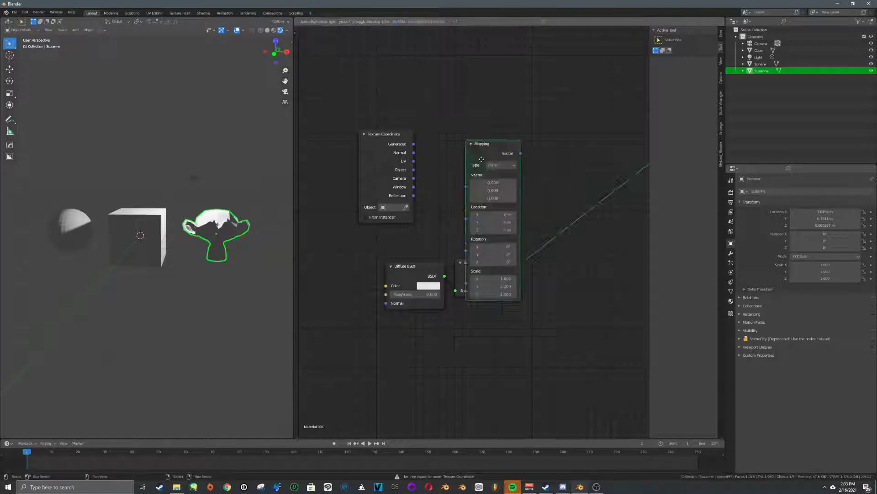
pyautogui.click(459, 109)
# Preview the Mapping node on the objects, feeding its Vector with Object coordinates and replacing them with Generated coordinates.
pyautogui.moveTo(395, 163); pyautogui.dragTo(390, 141)
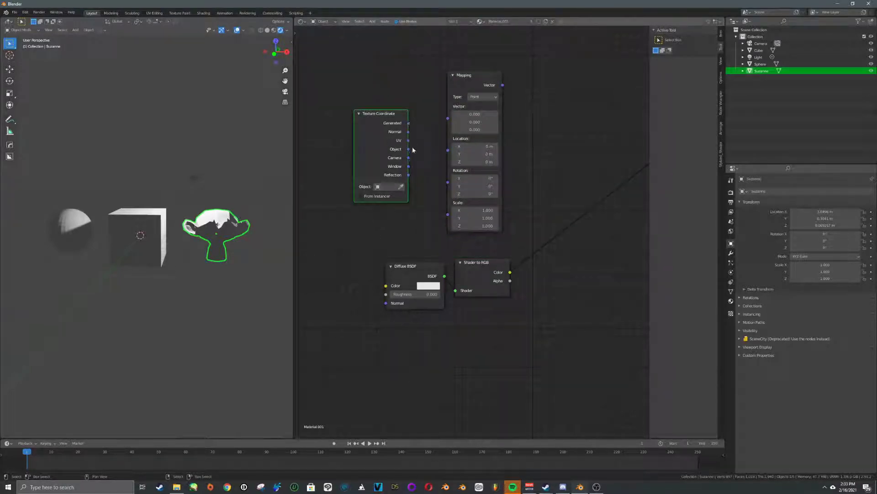
pyautogui.moveTo(409, 149); pyautogui.dragTo(448, 119)
pyautogui.moveTo(471, 82); pyautogui.dragTo(463, 83, button='middle')
pyautogui.keyDown('ctrl'); pyautogui.keyDown('shift'); pyautogui.click(463, 83); pyautogui.keyUp('shift'); pyautogui.keyUp('ctrl')
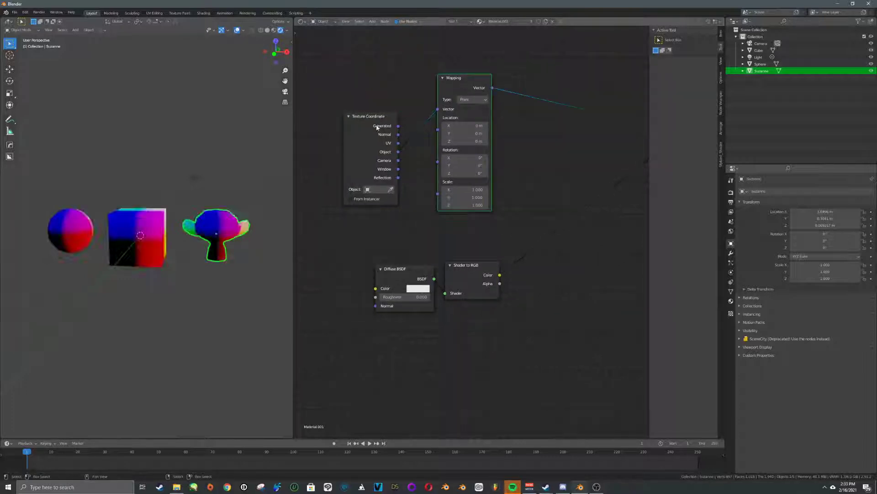
pyautogui.moveTo(196, 211); pyautogui.dragTo(177, 205, button='middle')
pyautogui.moveTo(397, 127); pyautogui.dragTo(439, 110)
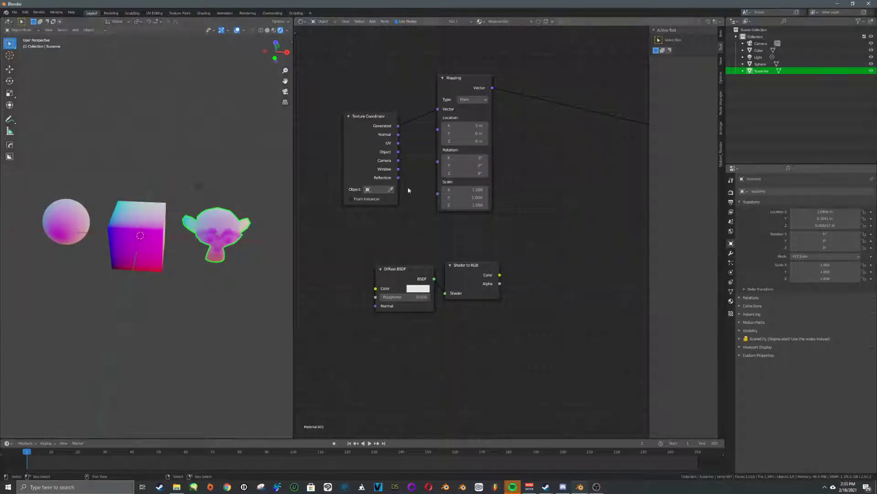
# Add a Separate XYZ node on the link leaving the Mapping node's Vector output.
pyautogui.moveTo(552, 177); pyautogui.dragTo(528, 180, button='middle')
pyautogui.hotkey('shift', 'a')
pyautogui.write('sx')
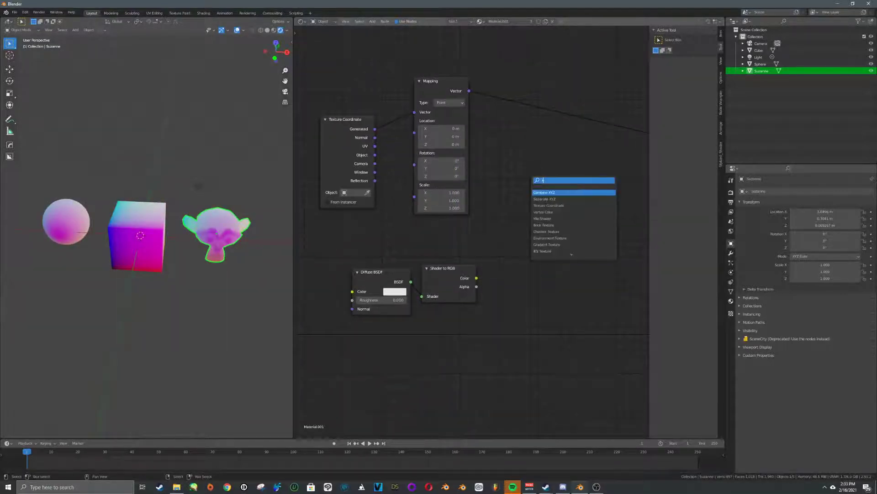
pyautogui.press('Down')
pyautogui.press('Return')
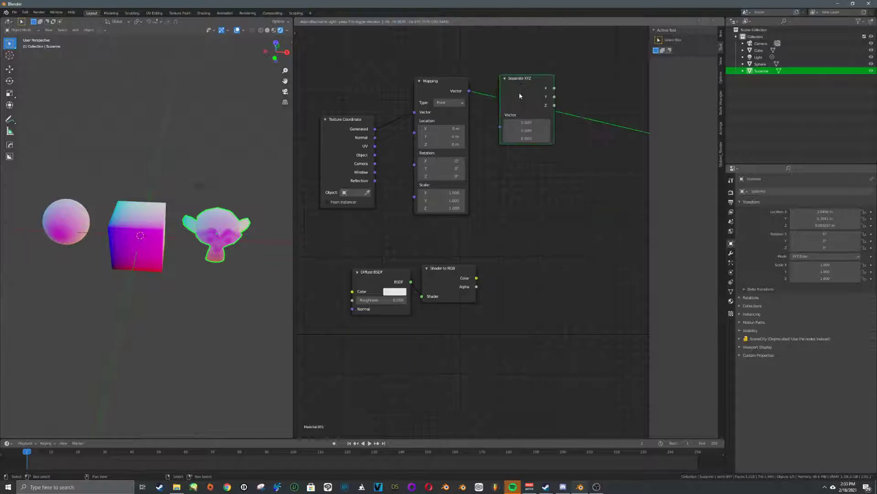
pyautogui.click(527, 123)
# Preview the Separate XYZ node's Z output on the objects and inspect the gradient from several angles.
pyautogui.keyDown('ctrl'); pyautogui.keyDown('shift'); pyautogui.click(524, 106); pyautogui.keyUp('shift'); pyautogui.keyUp('ctrl')
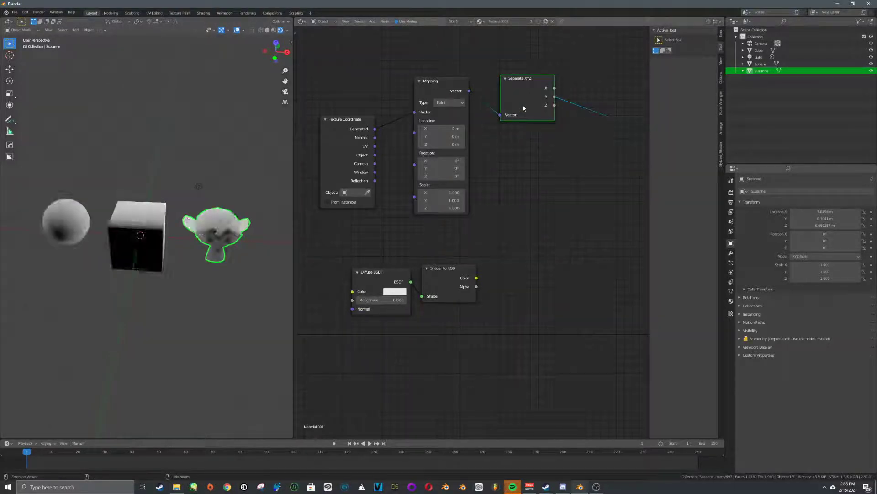
pyautogui.keyDown('ctrl'); pyautogui.keyDown('shift'); pyautogui.click(524, 107); pyautogui.keyUp('shift'); pyautogui.keyUp('ctrl')
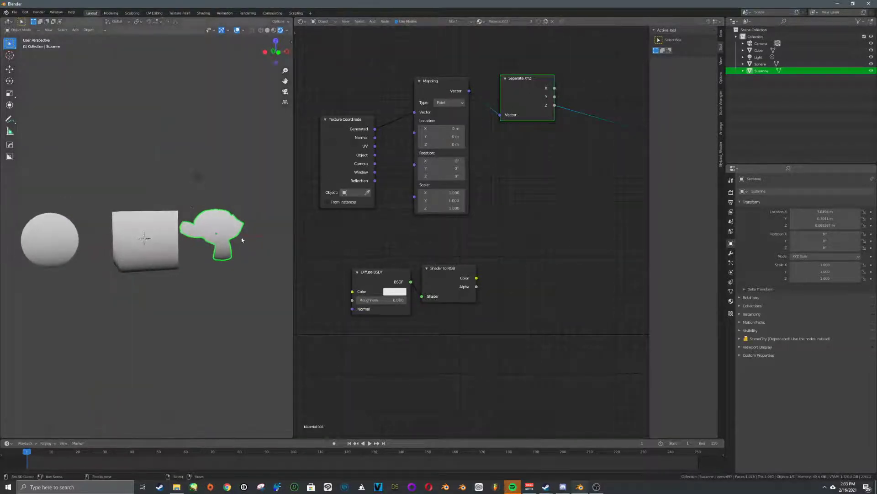
pyautogui.moveTo(192, 164); pyautogui.dragTo(223, 233, button='middle')
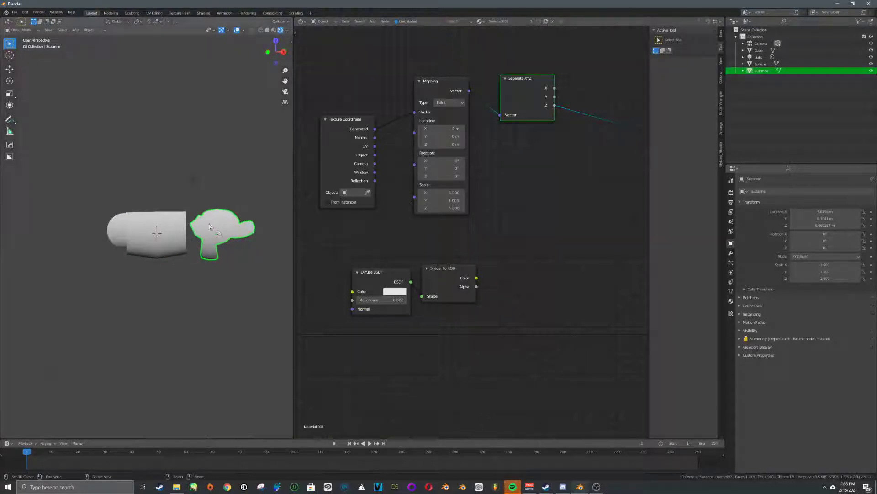
pyautogui.moveTo(215, 228); pyautogui.dragTo(221, 235, button='middle')
pyautogui.scroll(2, 221, 234)
pyautogui.moveTo(476, 166); pyautogui.dragTo(498, 190, button='middle')
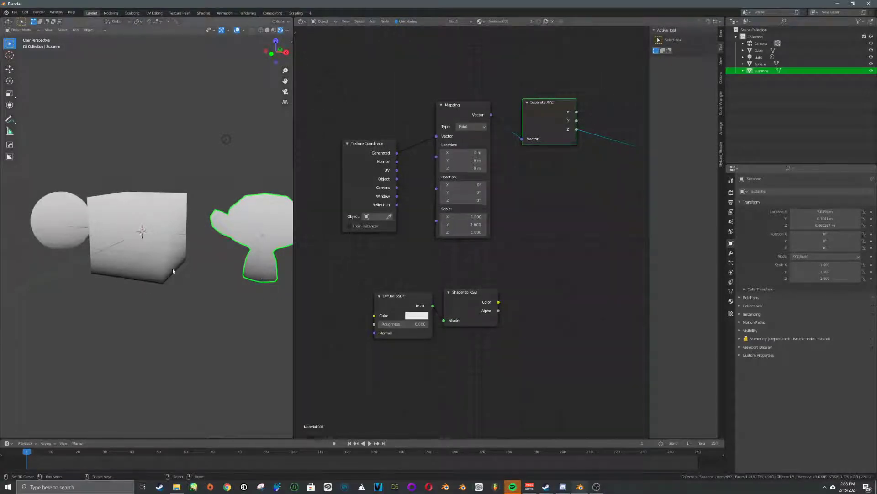
# Feed the Mapping node's Vector from the Texture Coordinate node's Object output and check the gradient from the front.
pyautogui.moveTo(396, 179); pyautogui.dragTo(437, 137)
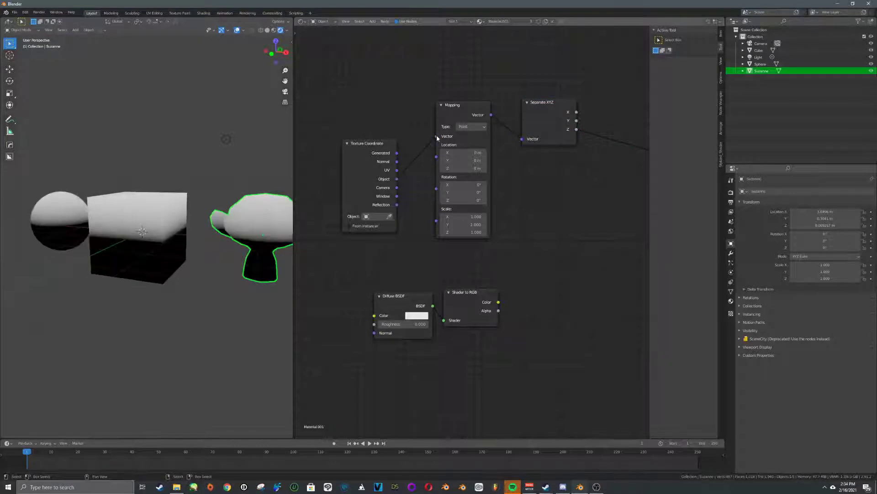
pyautogui.scroll(2, 167, 229)
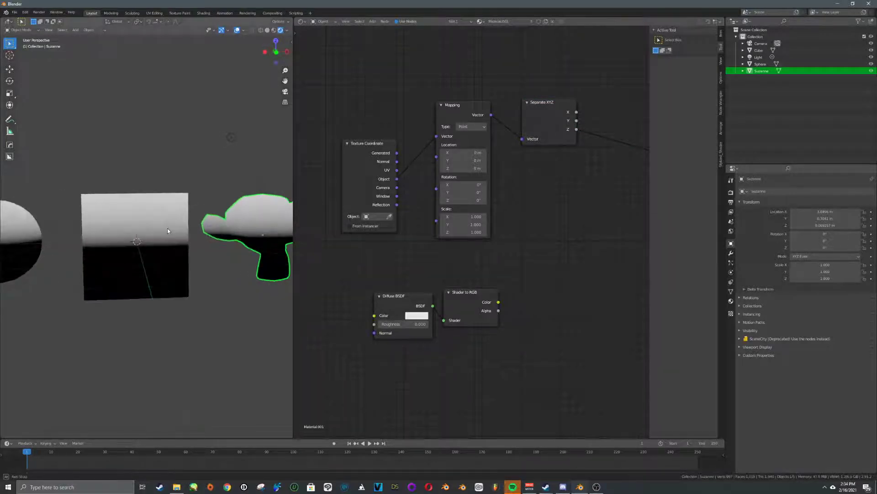
pyautogui.press('g')
pyautogui.click(180, 246)
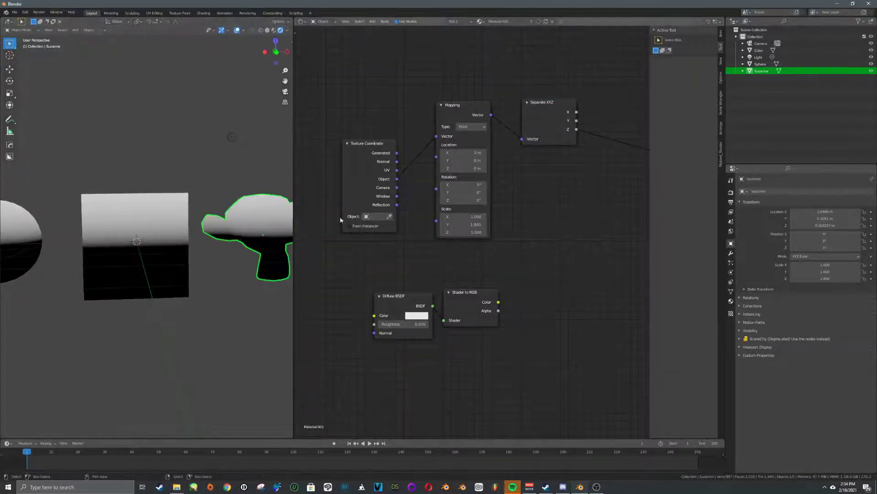
pyautogui.moveTo(262, 241); pyautogui.dragTo(195, 263, button='middle')
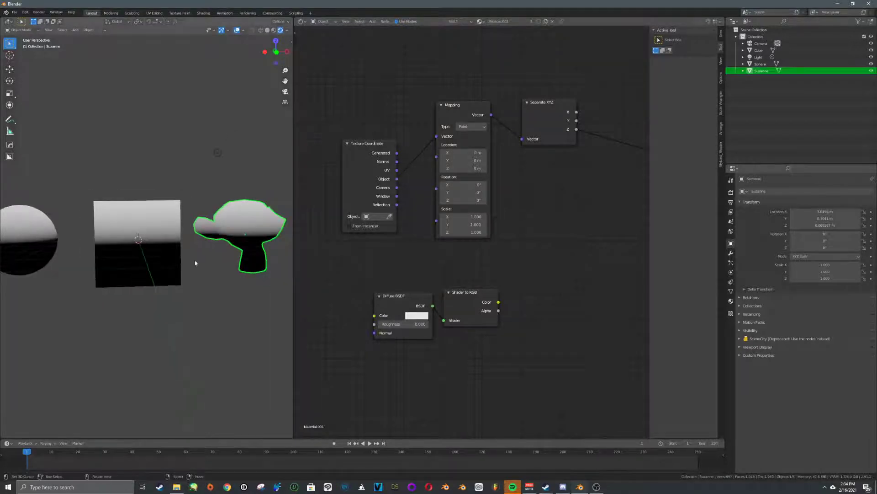
# Set the Mapping node's Z location to -0.1 m and inspect the gradient on the monkey head from the side.
pyautogui.scroll(3, 504, 190)
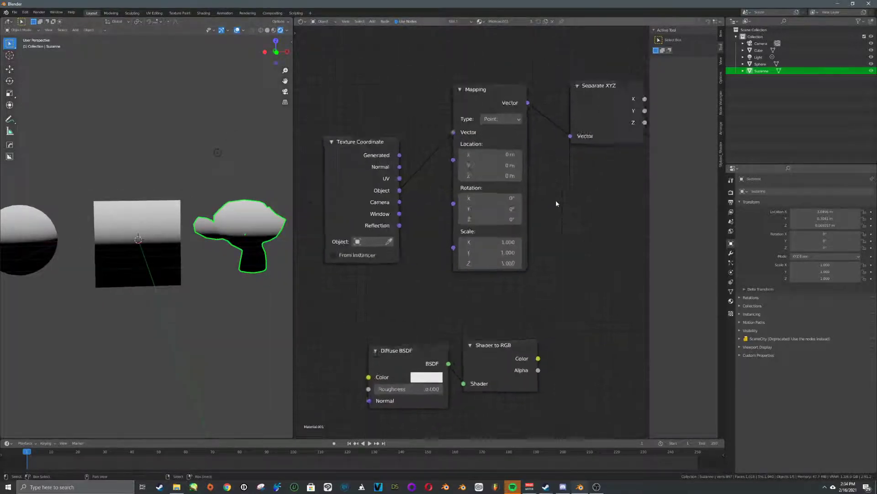
pyautogui.moveTo(493, 166)
pyautogui.mouseDown()
pyautogui.moveTo(507, 166)
pyautogui.moveTo(475, 166)
pyautogui.moveTo(508, 166)
pyautogui.moveTo(492, 166)
pyautogui.mouseUp()
pyautogui.moveTo(215, 214); pyautogui.dragTo(97, 221, button='middle')
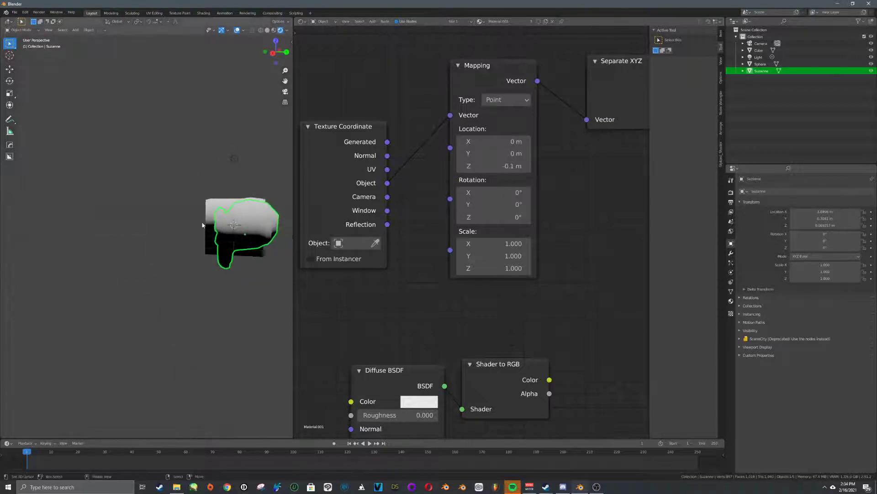
pyautogui.scroll(3, 206, 224)
pyautogui.keyDown('shift'); pyautogui.moveTo(242, 225); pyautogui.dragTo(123, 215, button='middle'); pyautogui.keyUp('shift')
pyautogui.scroll(3, 183, 228)
pyautogui.moveTo(186, 229)
pyautogui.mouseDown(button='middle')
pyautogui.moveTo(208, 196)
pyautogui.moveTo(165, 182)
pyautogui.mouseUp(button='middle')
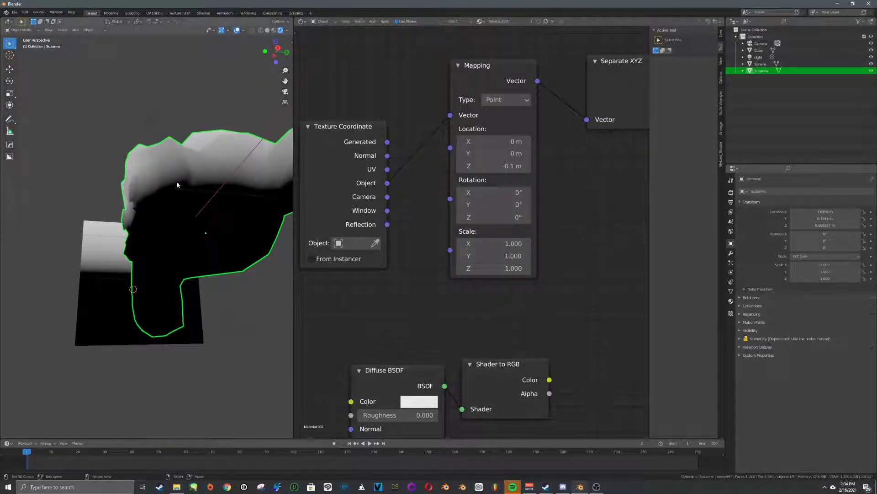
pyautogui.moveTo(177, 185); pyautogui.dragTo(169, 199, button='middle')
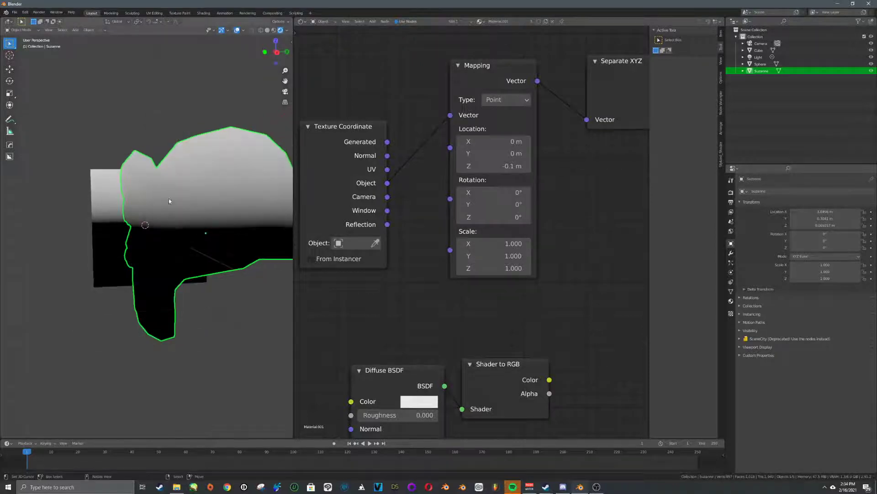
# Move the Texture Coordinate node away from Mapping and insert a Vector Math node set to Add into the link between them.
pyautogui.moveTo(388, 197); pyautogui.dragTo(491, 225, button='middle')
pyautogui.moveTo(451, 214); pyautogui.dragTo(393, 213)
pyautogui.hotkey('shift', 'a')
pyautogui.click(480, 224)
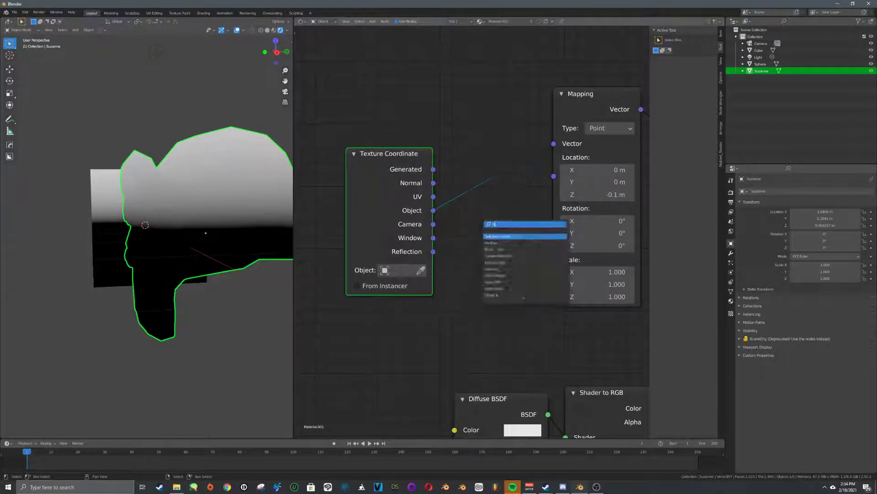
pyautogui.write('com')
pyautogui.press('Down')
pyautogui.press('BackSpace')
pyautogui.press('BackSpace')
pyautogui.press('BackSpace')
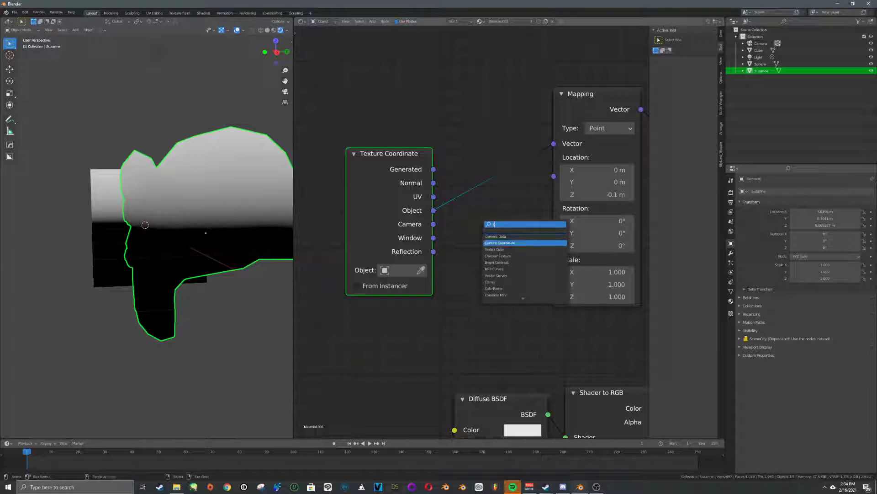
pyautogui.write('vec')
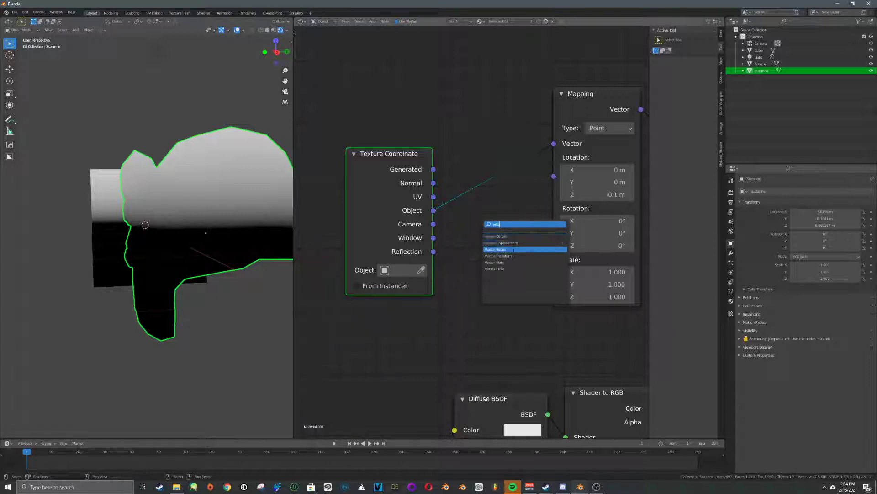
pyautogui.press('Down')
pyautogui.press('Down')
pyautogui.press('Return')
pyautogui.click(475, 108)
# Link the Normal coordinates to the Add node's second Vector input and move the Texture Coordinate node further away.
pyautogui.moveTo(491, 139); pyautogui.dragTo(501, 195, button='middle')
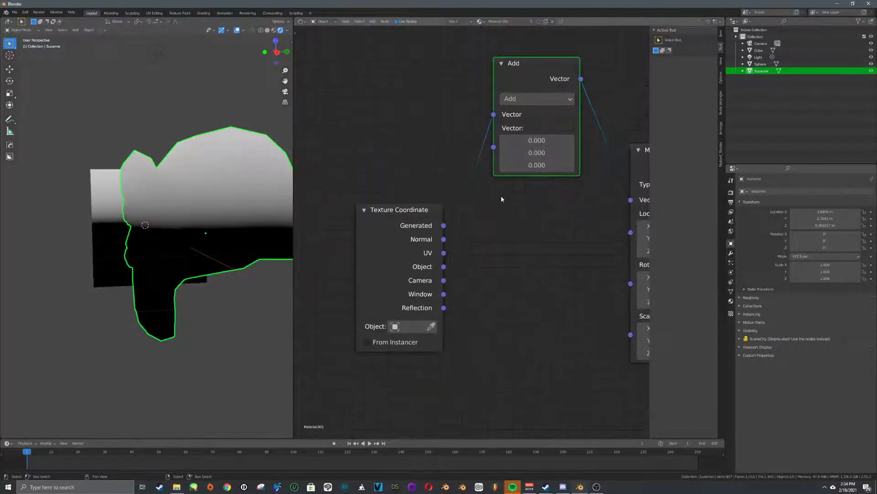
pyautogui.moveTo(444, 240); pyautogui.dragTo(493, 147)
pyautogui.moveTo(275, 217); pyautogui.dragTo(201, 223, button='middle')
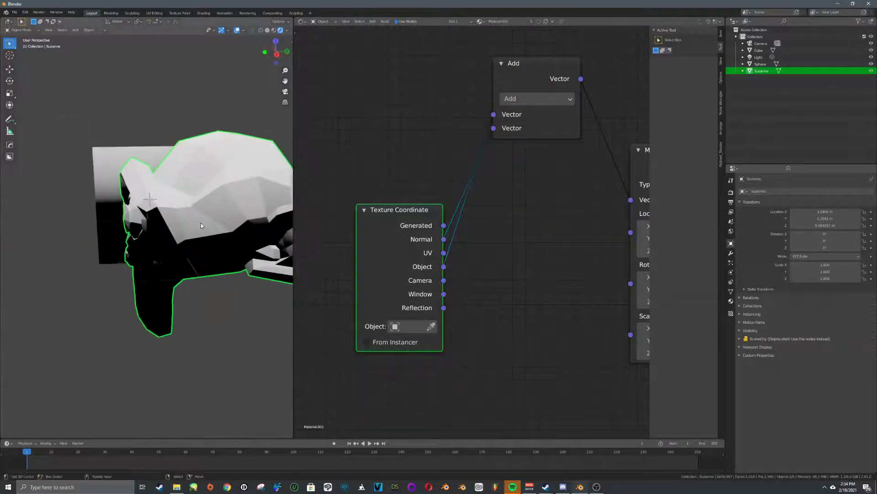
pyautogui.moveTo(386, 237); pyautogui.dragTo(346, 193)
pyautogui.moveTo(526, 172); pyautogui.dragTo(474, 198, button='middle')
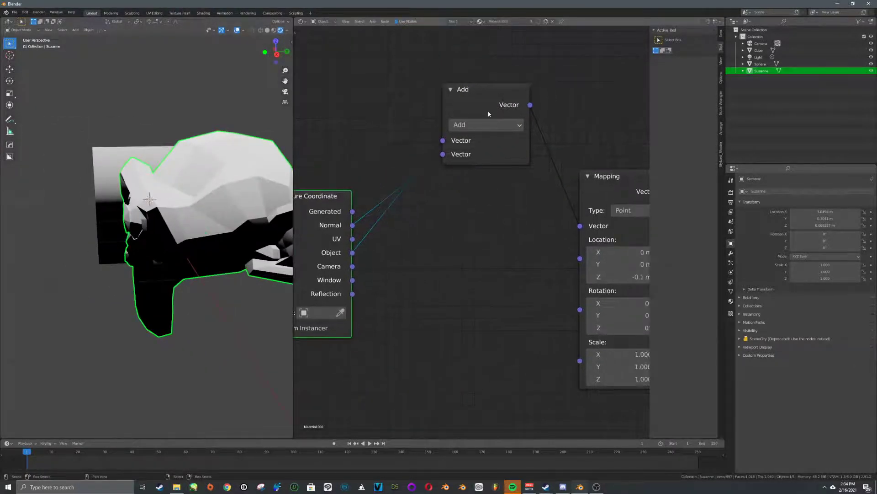
# Swap the Add node's inputs so Normal feeds the first Vector and Object feeds the second, spacing the nodes further apart.
pyautogui.moveTo(488, 114); pyautogui.dragTo(491, 129)
pyautogui.moveTo(442, 171)
pyautogui.mouseDown()
pyautogui.moveTo(385, 171)
pyautogui.moveTo(436, 168)
pyautogui.moveTo(432, 232)
pyautogui.moveTo(444, 228)
pyautogui.mouseUp()
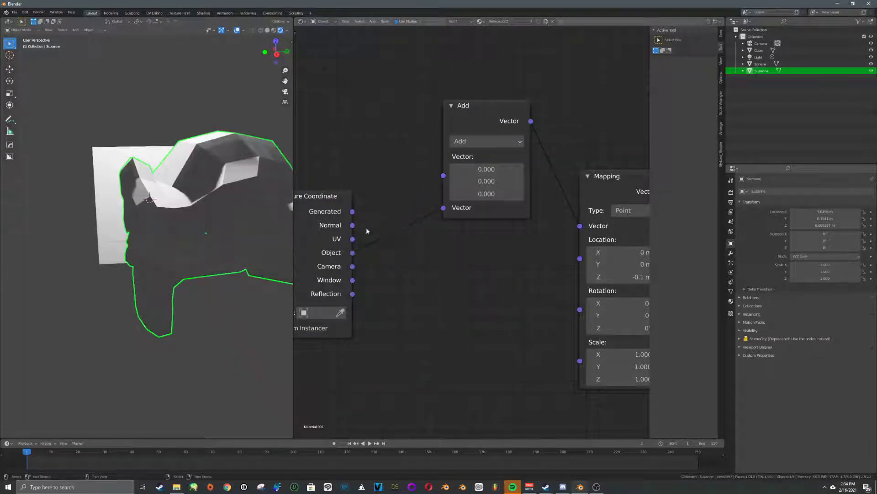
pyautogui.moveTo(352, 225); pyautogui.dragTo(446, 176)
pyautogui.moveTo(407, 205); pyautogui.dragTo(502, 197, button='middle')
pyautogui.moveTo(430, 205); pyautogui.dragTo(355, 200)
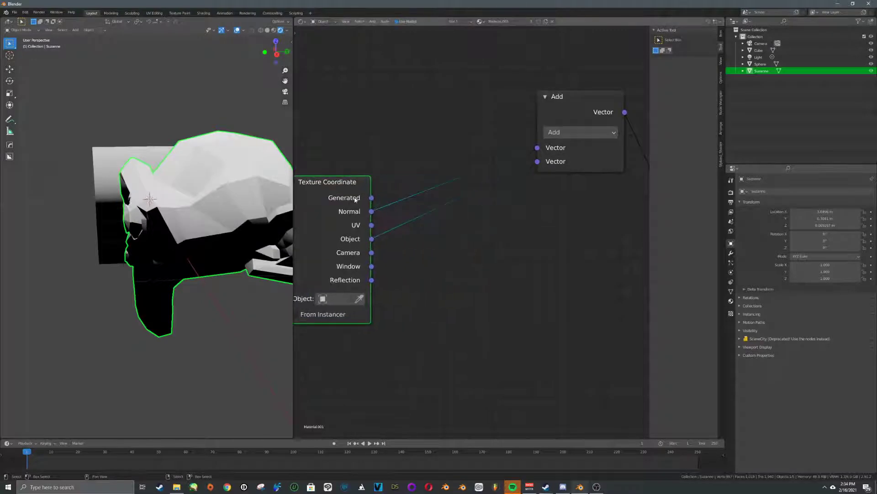
pyautogui.click(575, 133)
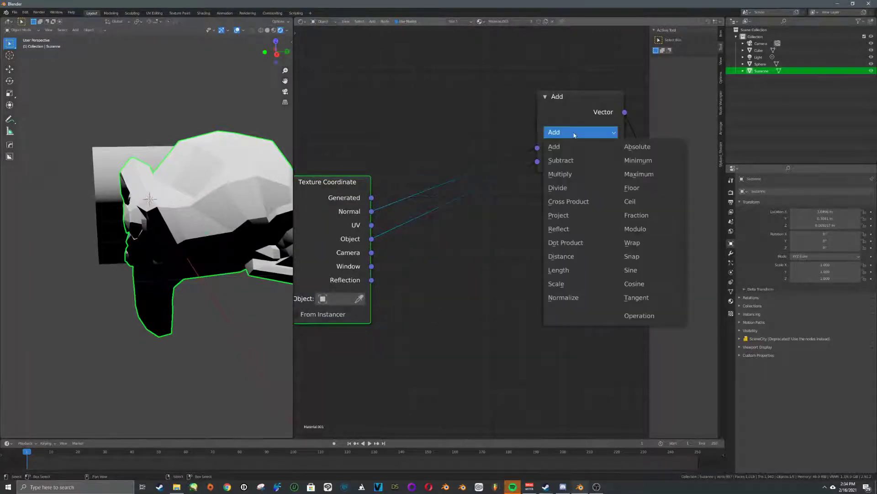
pyautogui.click(574, 135)
pyautogui.click(574, 133)
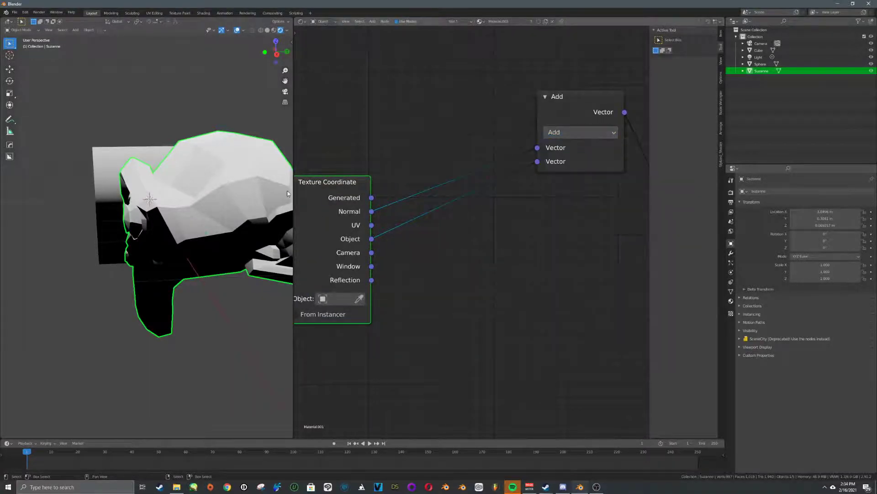
pyautogui.moveTo(137, 189); pyautogui.dragTo(187, 224, button='middle')
# Try a duplicate of the Add node in the link between the Normal output and the original Add node.
pyautogui.click(542, 108)
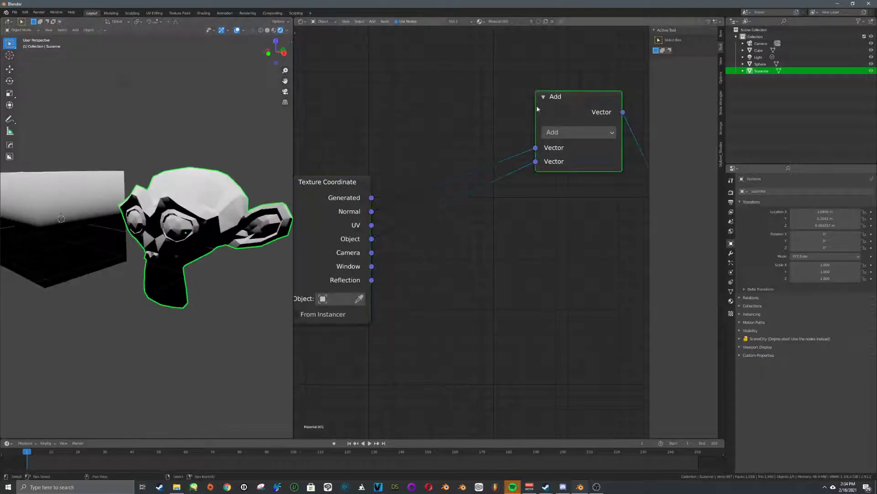
pyautogui.hotkey('shift', 'd')
pyautogui.click(494, 106)
pyautogui.scroll(-4, 525, 184)
pyautogui.moveTo(529, 143); pyautogui.dragTo(511, 92)
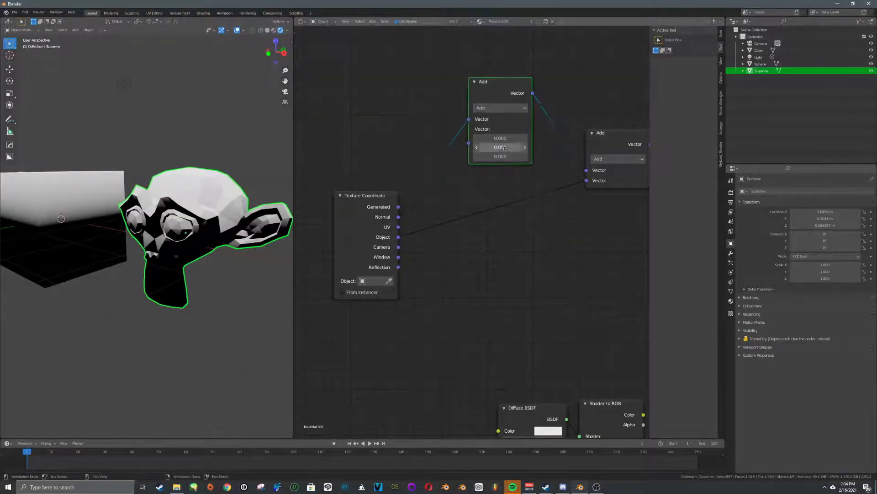
# Try different vector values on the duplicated Add node, delete it and link Normal back to the original Add node.
pyautogui.moveTo(501, 138); pyautogui.dragTo(525, 138)
pyautogui.moveTo(501, 147); pyautogui.dragTo(528, 147)
pyautogui.moveTo(501, 157)
pyautogui.mouseDown()
pyautogui.moveTo(526, 157)
pyautogui.moveTo(486, 156)
pyautogui.moveTo(496, 156)
pyautogui.mouseUp()
pyautogui.press('x')
pyautogui.moveTo(400, 217); pyautogui.dragTo(587, 184)
# Move the Add node close to Texture Coordinate and place a duplicate of it in the link leading to Mapping.
pyautogui.moveTo(603, 134); pyautogui.dragTo(482, 152)
pyautogui.hotkey('shift', 'd')
pyautogui.click(613, 172)
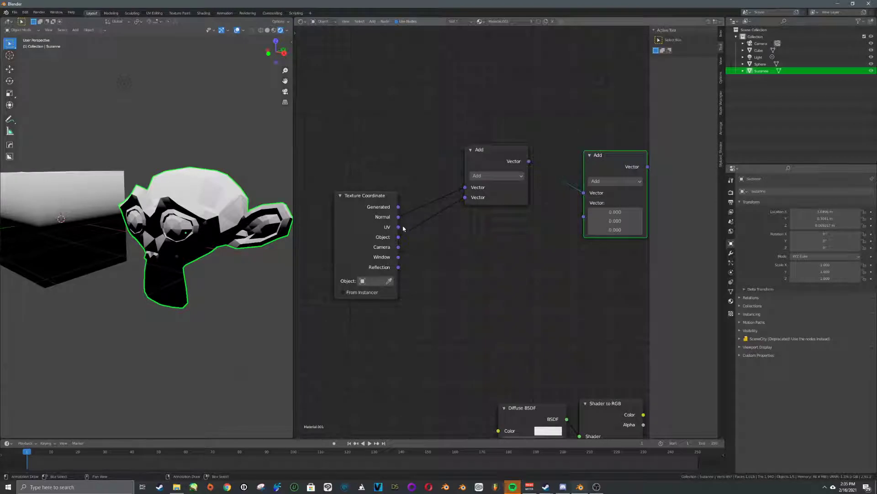
# Link the Object output to the second Add node's second Vector input, cutting and restoring the link to compare the shading.
pyautogui.moveTo(399, 236); pyautogui.dragTo(454, 239)
pyautogui.moveTo(585, 221); pyautogui.dragTo(585, 219)
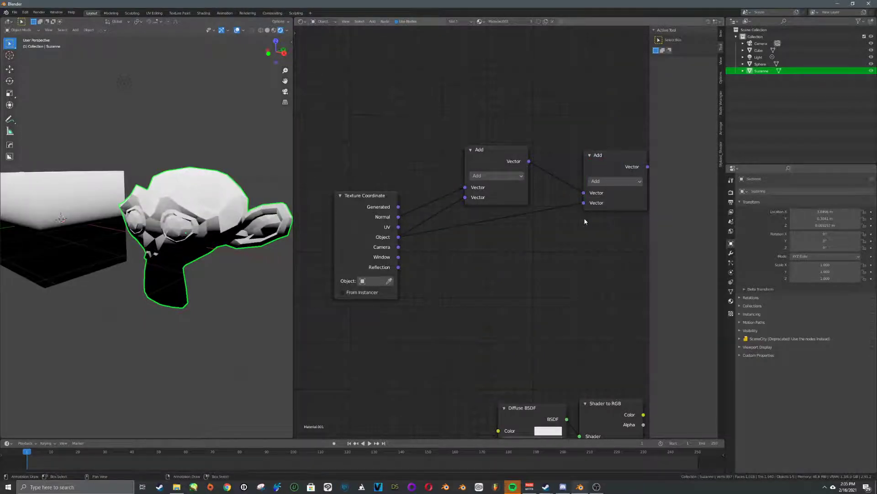
pyautogui.moveTo(183, 214); pyautogui.dragTo(228, 206, button='middle')
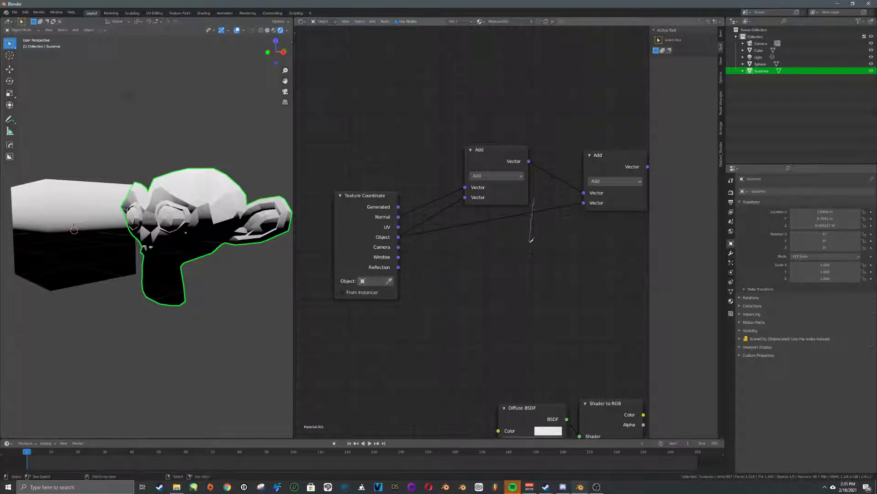
pyautogui.keyDown('ctrl'); pyautogui.moveTo(532, 240); pyautogui.dragTo(531, 241, button='right'); pyautogui.keyUp('ctrl')
pyautogui.moveTo(399, 237); pyautogui.dragTo(584, 217)
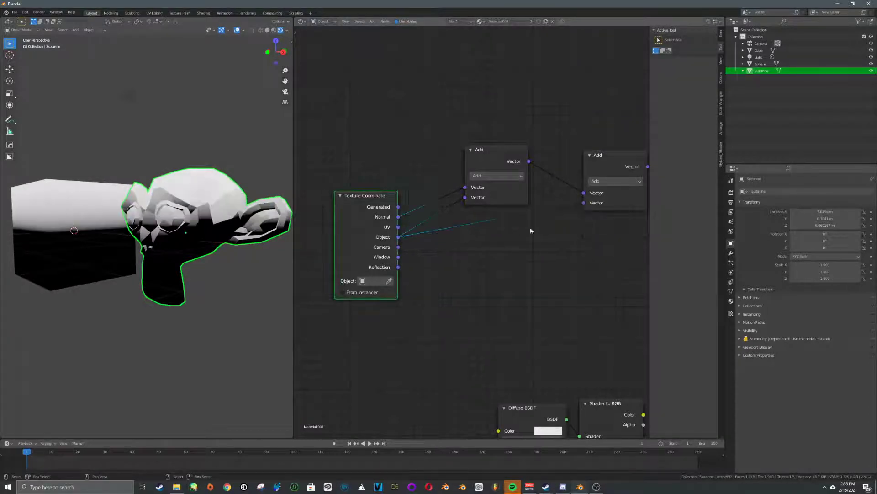
# Move both Add nodes close to Texture Coordinate and collapse them to compact nodes, one just above the other.
pyautogui.moveTo(497, 168); pyautogui.dragTo(453, 173)
pyautogui.moveTo(634, 164); pyautogui.dragTo(544, 196)
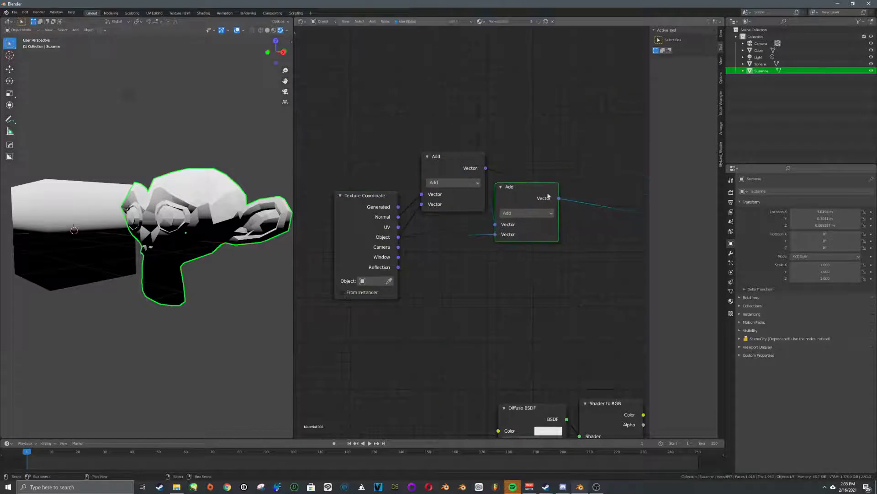
pyautogui.moveTo(544, 196); pyautogui.dragTo(586, 184, button='middle')
pyautogui.moveTo(411, 191); pyautogui.dragTo(404, 182)
pyautogui.click(469, 145)
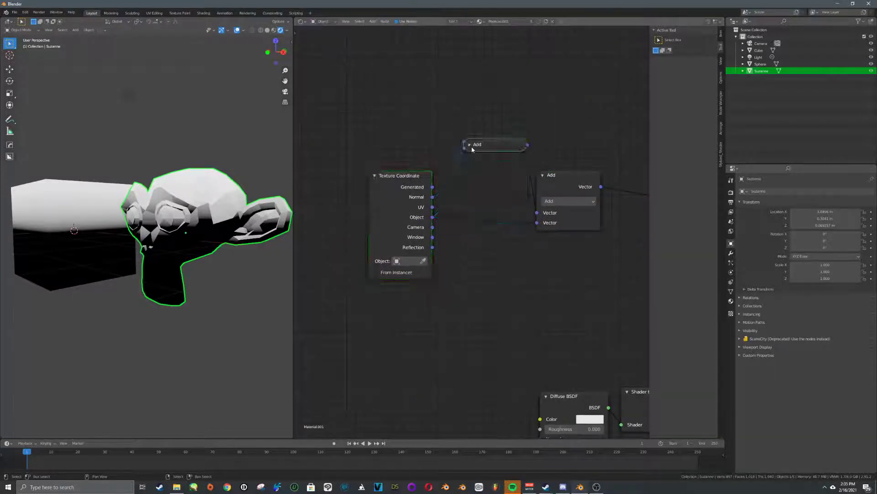
pyautogui.click(542, 176)
pyautogui.moveTo(555, 175); pyautogui.dragTo(549, 200)
pyautogui.moveTo(493, 143); pyautogui.dragTo(495, 166)
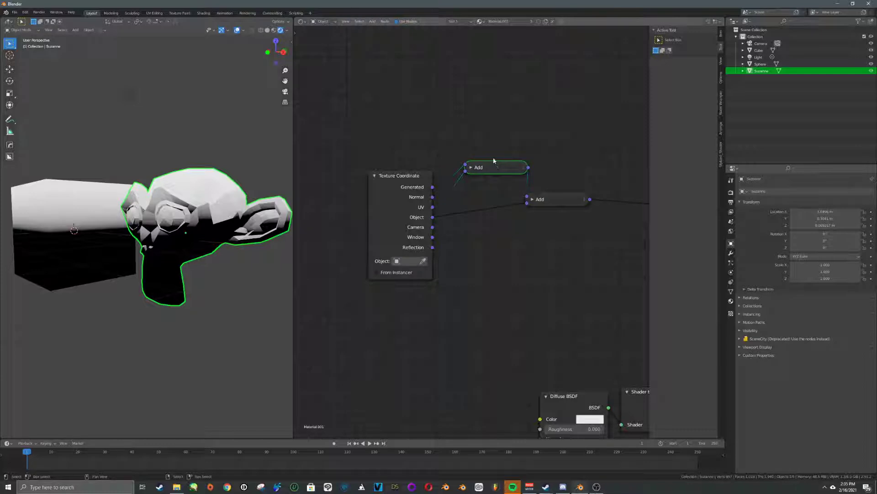
# Expand and preview the first Add node, and try linking it directly to Mapping's Vector input, bypassing the second Add.
pyautogui.moveTo(192, 223); pyautogui.dragTo(168, 219, button='middle')
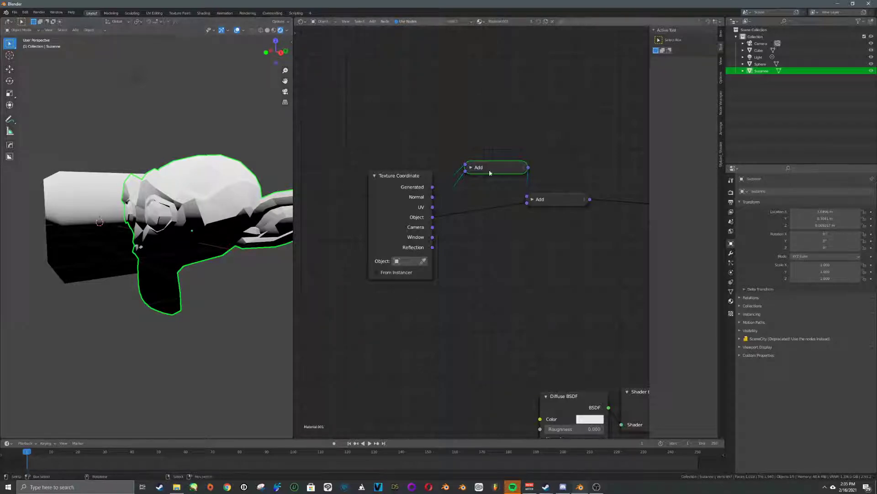
pyautogui.click(472, 167)
pyautogui.moveTo(480, 173); pyautogui.dragTo(477, 148)
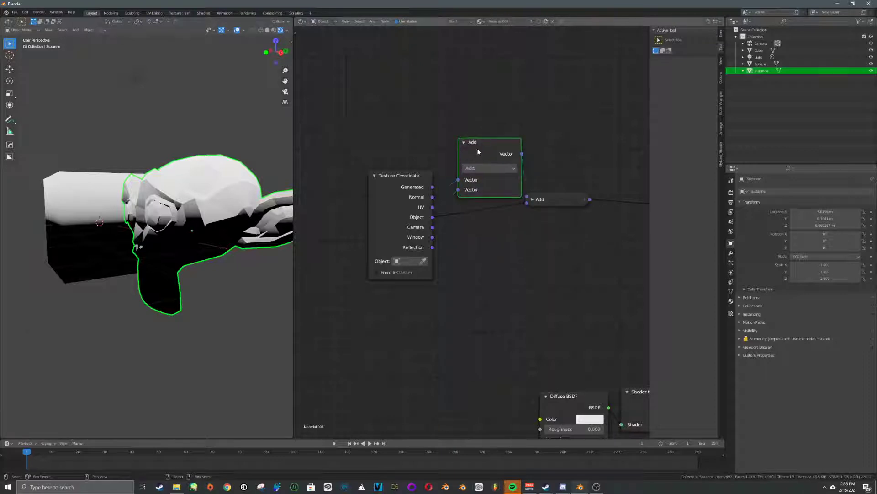
pyautogui.keyDown('ctrl'); pyautogui.keyDown('shift'); pyautogui.click(477, 148); pyautogui.keyUp('shift'); pyautogui.keyUp('ctrl')
pyautogui.moveTo(635, 208); pyautogui.dragTo(395, 220, button='middle')
pyautogui.moveTo(498, 199); pyautogui.dragTo(597, 201, button='middle')
pyautogui.moveTo(382, 167)
pyautogui.mouseDown()
pyautogui.moveTo(509, 210)
pyautogui.moveTo(588, 222)
pyautogui.mouseUp()
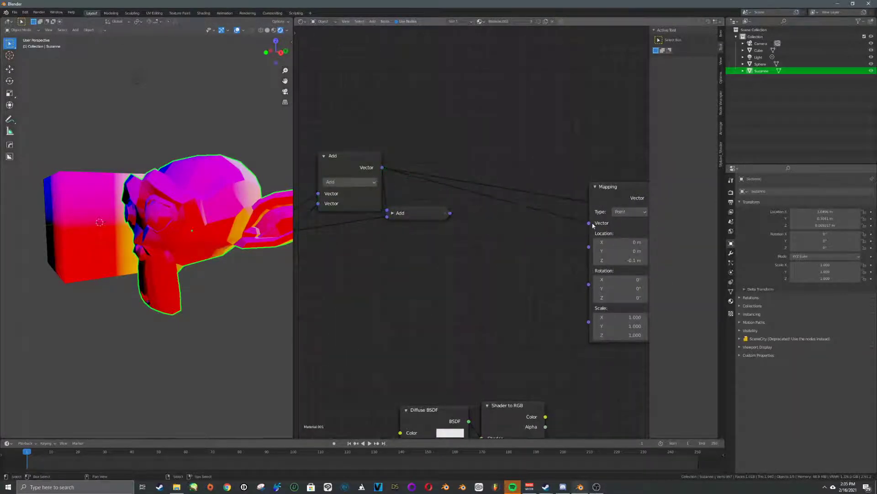
# Preview the Z output of the Separate XYZ node on the models.
pyautogui.scroll(1, 566, 212)
pyautogui.moveTo(566, 211); pyautogui.dragTo(417, 209, button='middle')
pyautogui.scroll(-4, 468, 220)
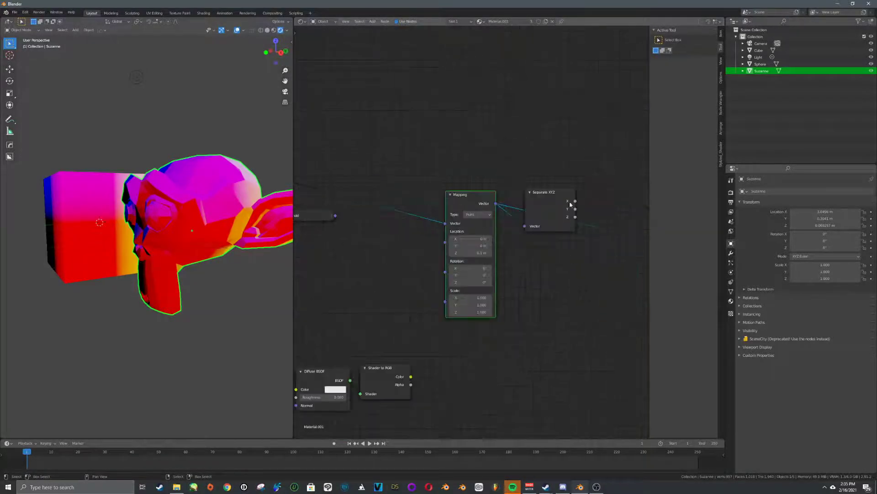
pyautogui.keyDown('ctrl'); pyautogui.keyDown('shift'); pyautogui.click(543, 195); pyautogui.keyUp('shift'); pyautogui.keyUp('ctrl')
pyautogui.keyDown('ctrl'); pyautogui.keyDown('shift'); pyautogui.click(543, 195); pyautogui.keyUp('shift'); pyautogui.keyUp('ctrl')
pyautogui.keyDown('ctrl'); pyautogui.keyDown('shift'); pyautogui.click(543, 195); pyautogui.keyUp('shift'); pyautogui.keyUp('ctrl')
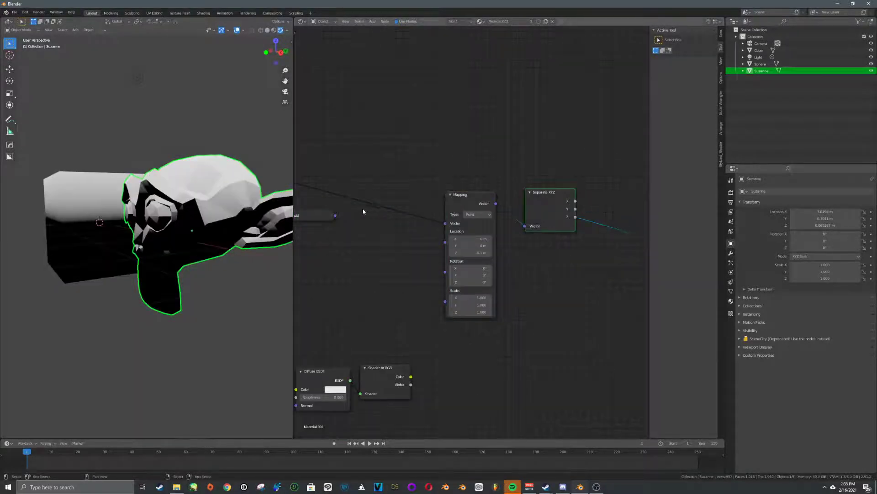
# Compare Object and each Add node's output as Mapping's Vector input, leaving the second Add node linked.
pyautogui.scroll(3, 146, 232)
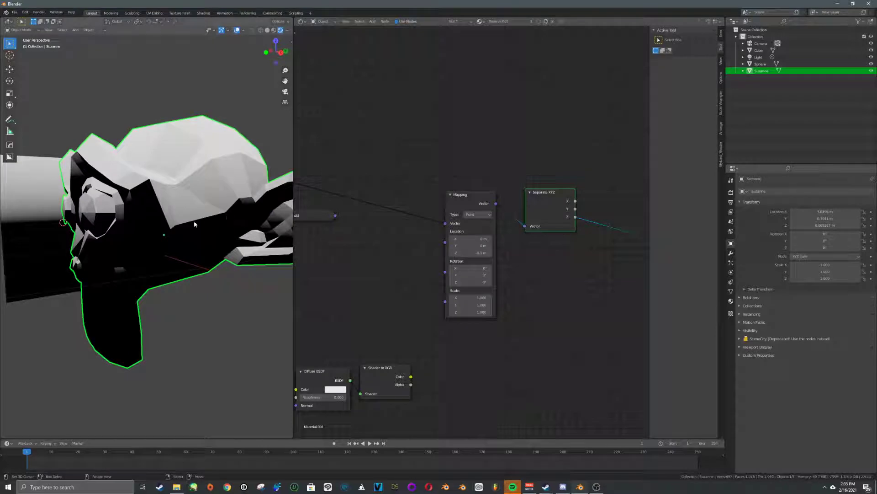
pyautogui.moveTo(433, 223); pyautogui.dragTo(558, 219, button='middle')
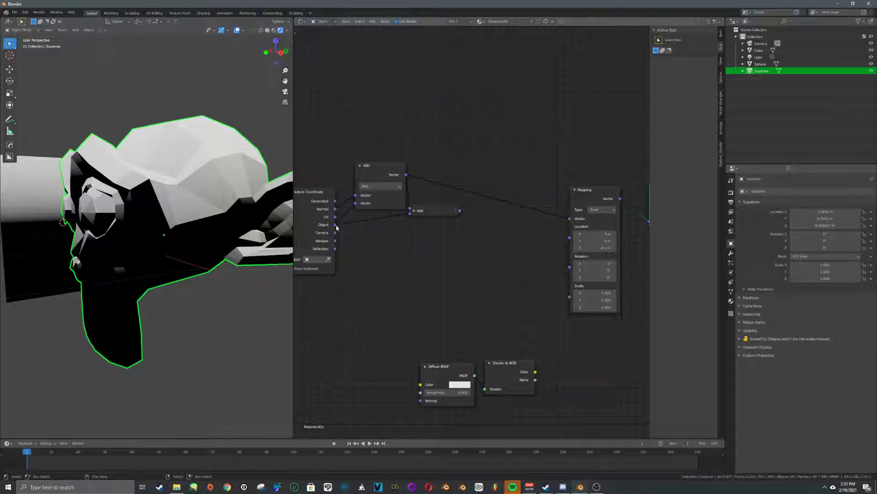
pyautogui.scroll(-1, 337, 229)
pyautogui.moveTo(345, 226); pyautogui.dragTo(562, 220)
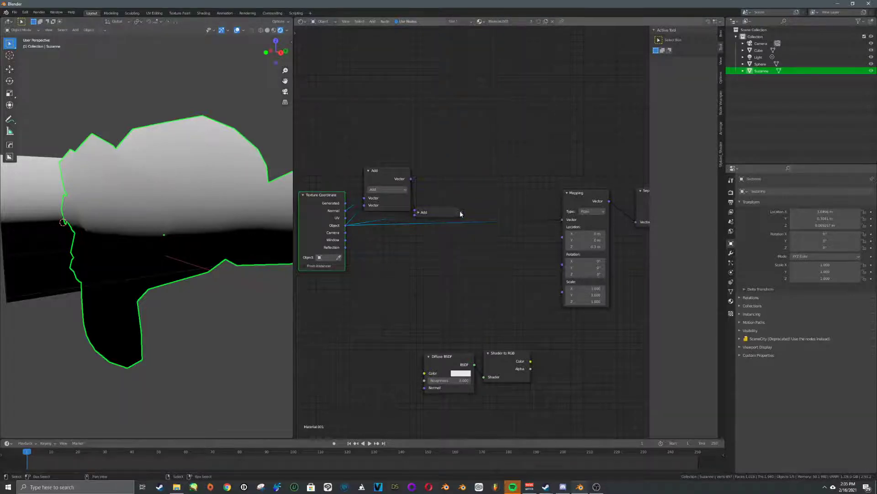
pyautogui.moveTo(461, 212); pyautogui.dragTo(563, 219)
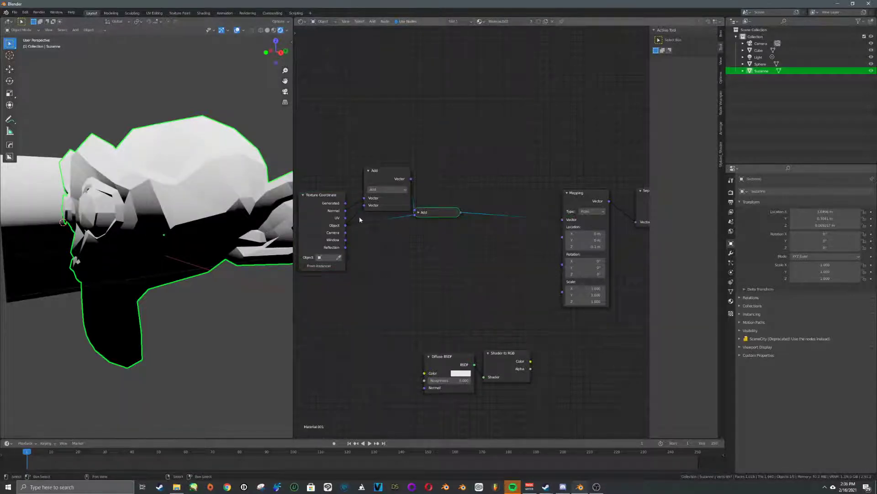
pyautogui.moveTo(411, 179); pyautogui.dragTo(562, 218)
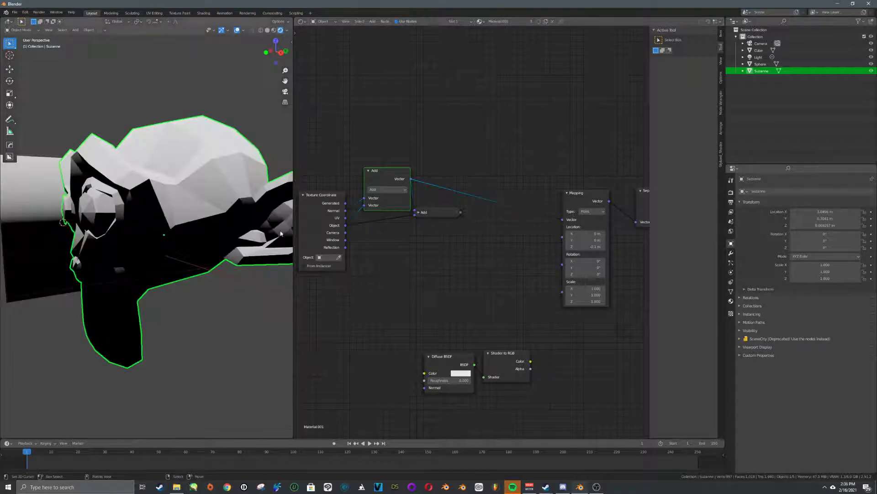
pyautogui.moveTo(464, 212); pyautogui.dragTo(564, 219)
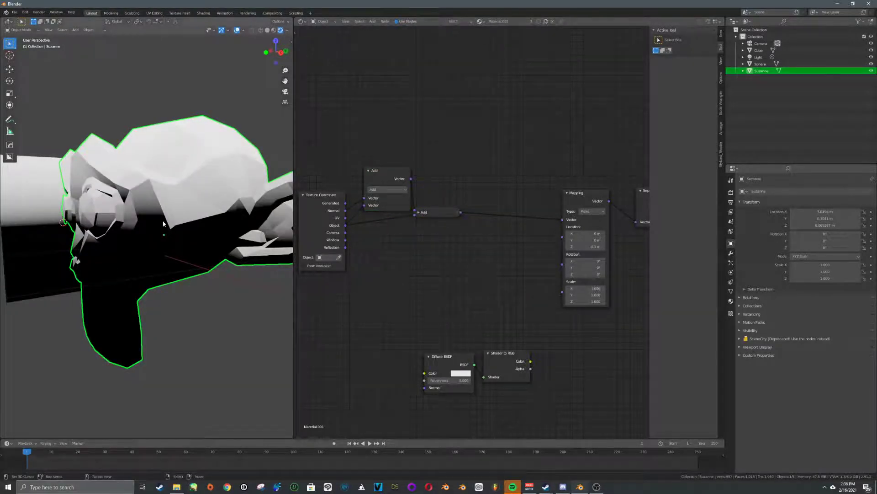
# Collapse the first Add node and align Texture Coordinate and both Add nodes close together.
pyautogui.moveTo(148, 220); pyautogui.dragTo(153, 241, button='middle')
pyautogui.click(367, 171)
pyautogui.moveTo(380, 173); pyautogui.dragTo(380, 200)
pyautogui.moveTo(428, 216)
pyautogui.mouseDown()
pyautogui.moveTo(380, 227)
pyautogui.moveTo(422, 218)
pyautogui.mouseUp()
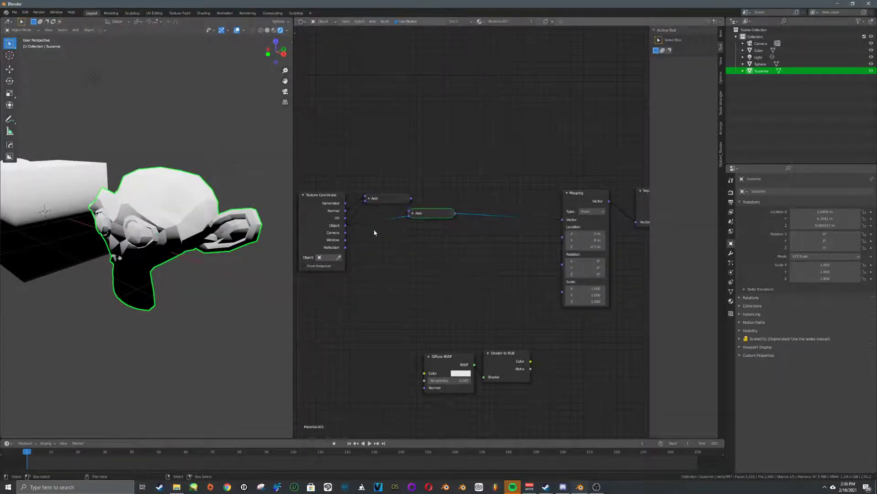
pyautogui.moveTo(327, 222); pyautogui.dragTo(328, 218)
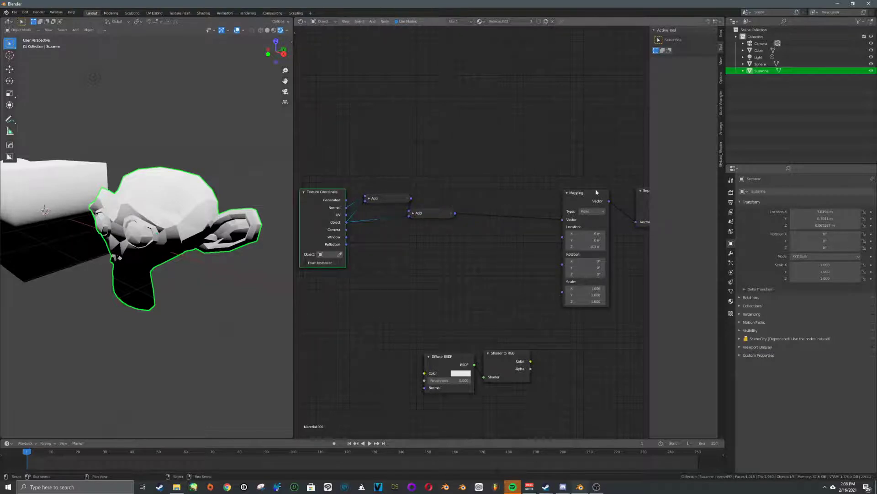
# Move Mapping beside the collapsed Add nodes and bring Separate XYZ nearer to Mapping.
pyautogui.moveTo(596, 192); pyautogui.dragTo(504, 190)
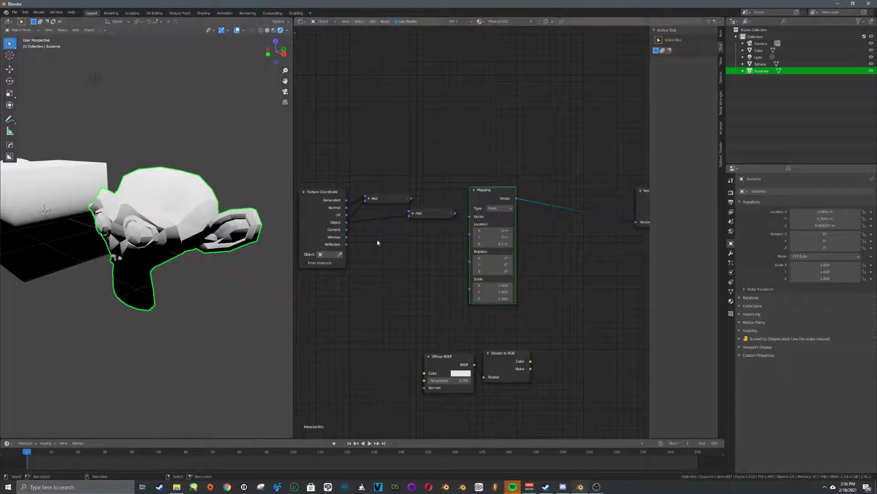
pyautogui.moveTo(546, 230); pyautogui.dragTo(498, 229, button='middle')
pyautogui.moveTo(392, 210); pyautogui.dragTo(338, 204, button='middle')
pyautogui.moveTo(572, 204); pyautogui.dragTo(517, 192)
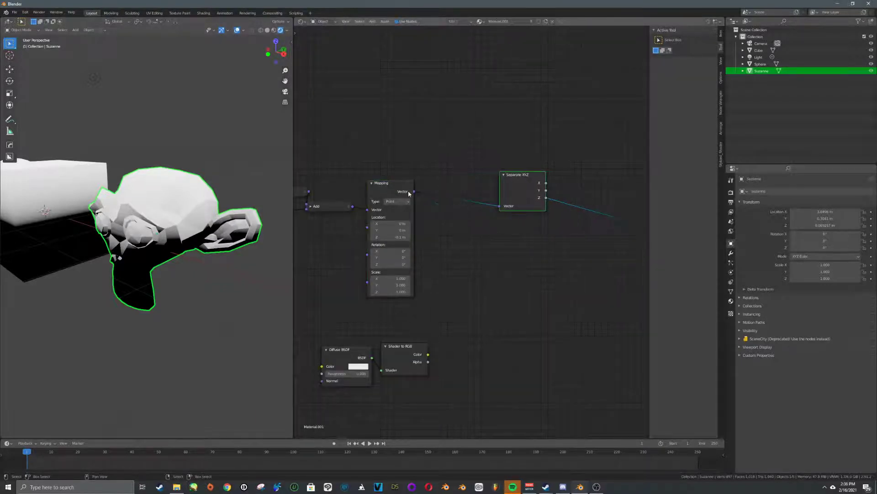
# Add a Noise Texture node between and below the Mapping and Separate XYZ nodes.
pyautogui.scroll(2, 206, 232)
pyautogui.keyDown('shift'); pyautogui.moveTo(207, 232); pyautogui.dragTo(163, 218, button='middle'); pyautogui.keyUp('shift')
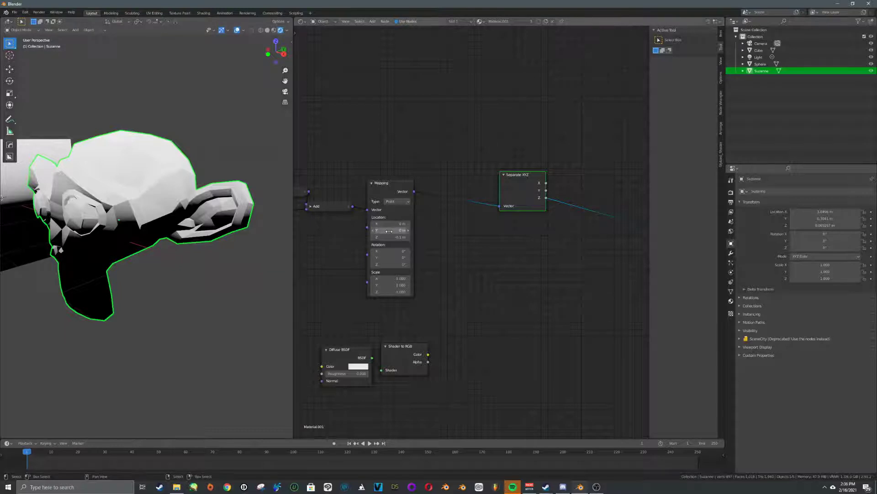
pyautogui.hotkey('shift', 'a')
pyautogui.click(496, 248)
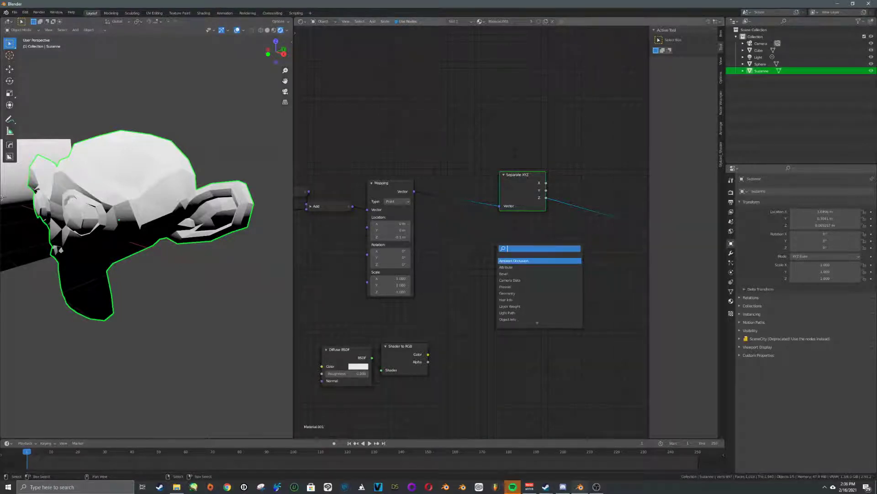
pyautogui.write('noise')
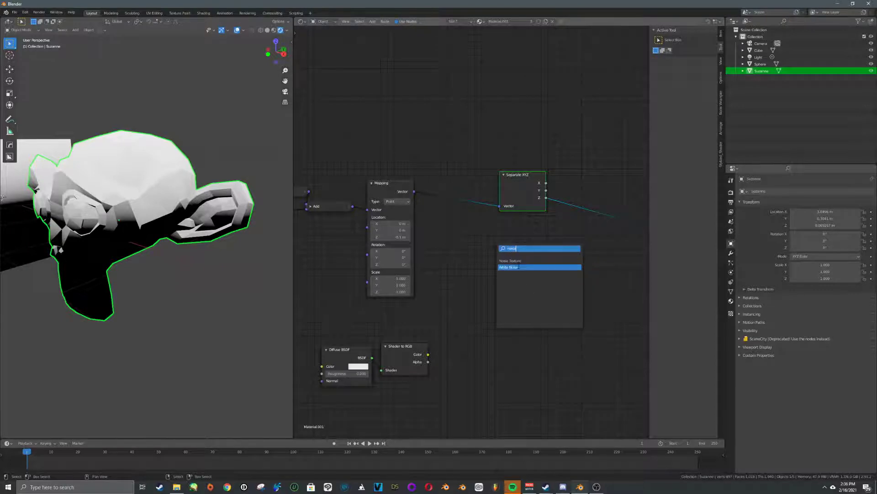
pyautogui.click(519, 261)
pyautogui.click(472, 245)
# Move Separate XYZ further away and insert a Vector Math node set to Add in its link from Mapping.
pyautogui.moveTo(523, 192); pyautogui.dragTo(590, 192)
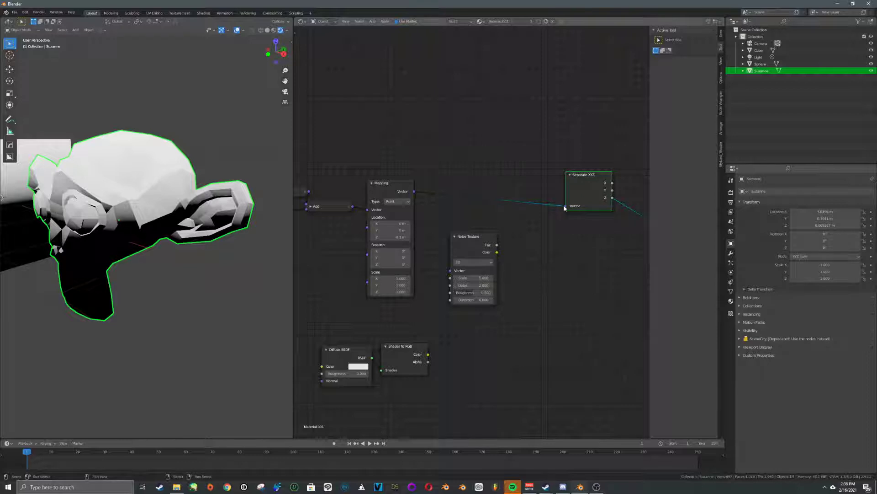
pyautogui.hotkey('shift', 'a')
pyautogui.write('v')
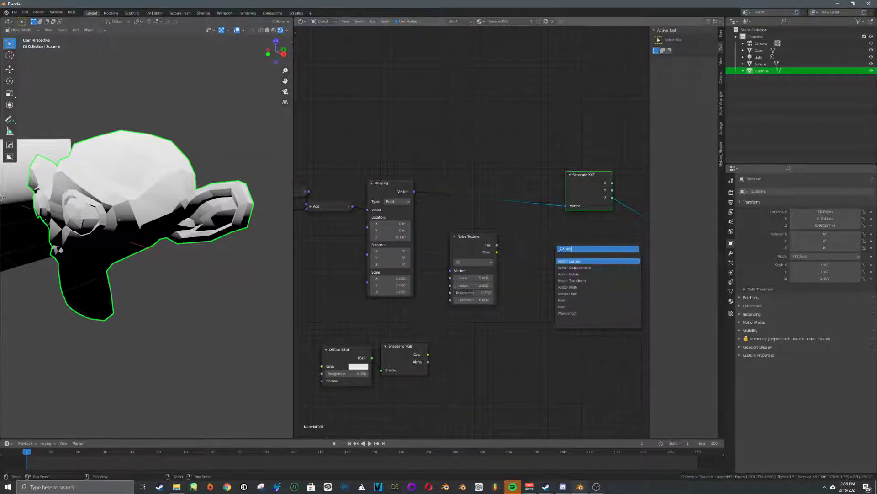
pyautogui.write('e')
pyautogui.press('Down')
pyautogui.press('Down')
pyautogui.press('Down')
pyautogui.press('Down')
pyautogui.press('Return')
pyautogui.click(536, 254)
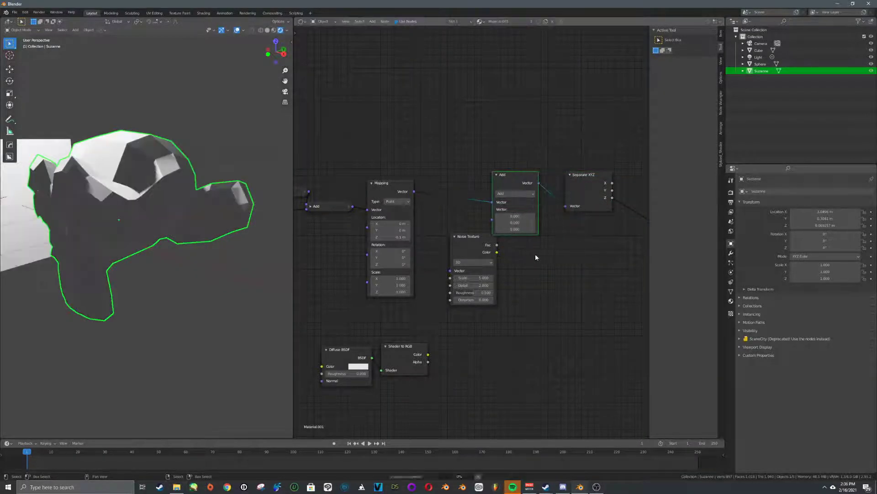
# Link the Noise Texture's Fac output to the new Add node's second Vector and increase the noise Scale.
pyautogui.moveTo(479, 249); pyautogui.dragTo(492, 220)
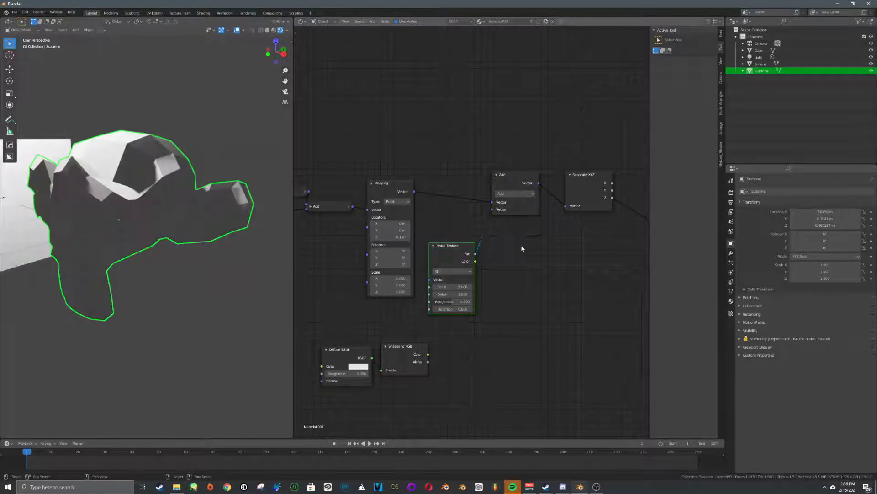
pyautogui.moveTo(452, 287); pyautogui.dragTo(498, 287)
pyautogui.moveTo(125, 262); pyautogui.dragTo(94, 251, button='middle')
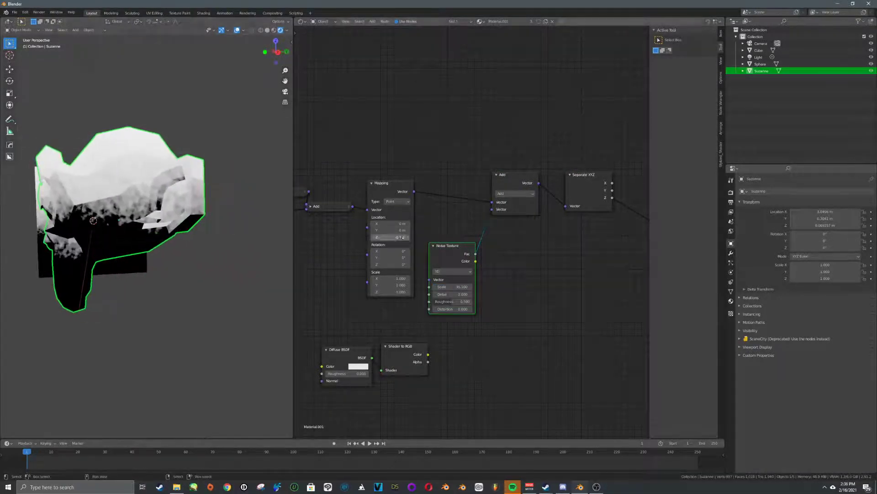
# Link the second collapsed Add node to the Noise Texture's Vector input and set the noise Scale to about 47.7.
pyautogui.moveTo(434, 252); pyautogui.dragTo(450, 252)
pyautogui.moveTo(419, 249); pyautogui.dragTo(494, 242, button='middle')
pyautogui.moveTo(459, 177); pyautogui.dragTo(462, 164)
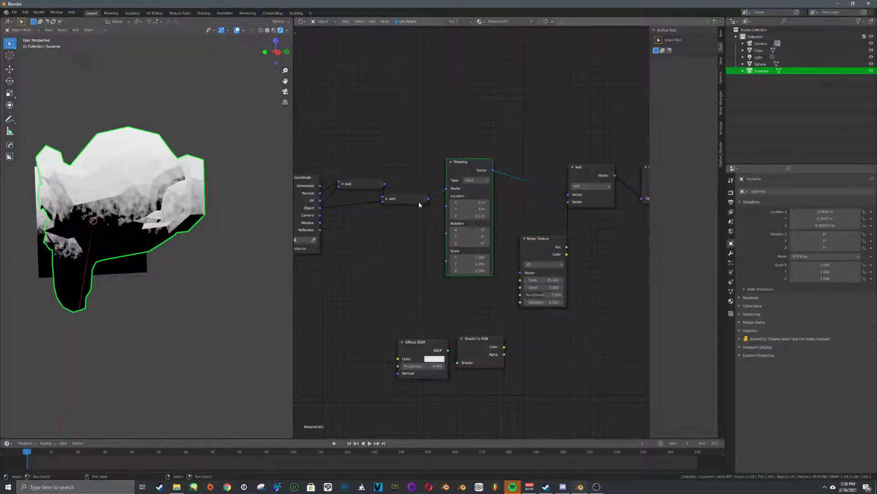
pyautogui.moveTo(429, 199); pyautogui.dragTo(521, 273)
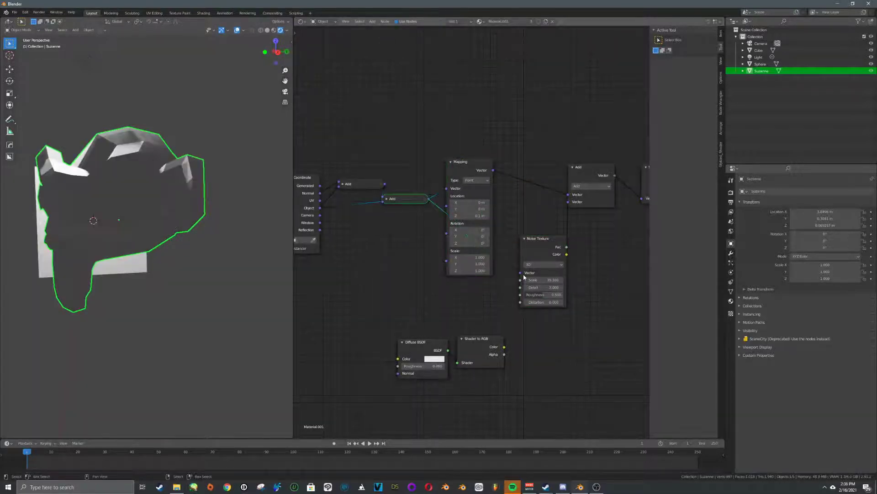
pyautogui.moveTo(140, 250)
pyautogui.mouseDown(button='middle')
pyautogui.moveTo(249, 245)
pyautogui.moveTo(1, 246)
pyautogui.moveTo(216, 255)
pyautogui.moveTo(166, 248)
pyautogui.mouseUp(button='middle')
pyautogui.scroll(7, 167, 249)
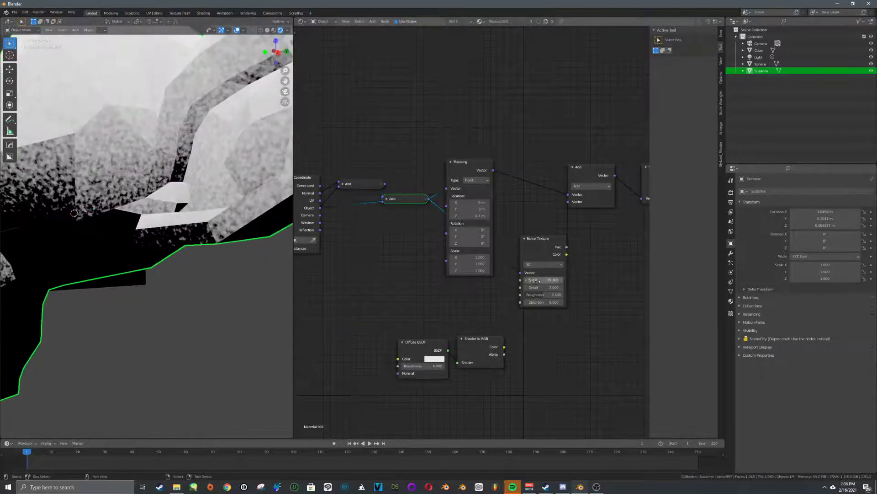
pyautogui.moveTo(534, 281); pyautogui.dragTo(552, 281)
# Spread the nodes out: move the Add node toward Separate XYZ, raise Mapping, and shift Noise Texture back beneath it.
pyautogui.moveTo(572, 259); pyautogui.dragTo(506, 275, button='middle')
pyautogui.moveTo(531, 215); pyautogui.dragTo(561, 217)
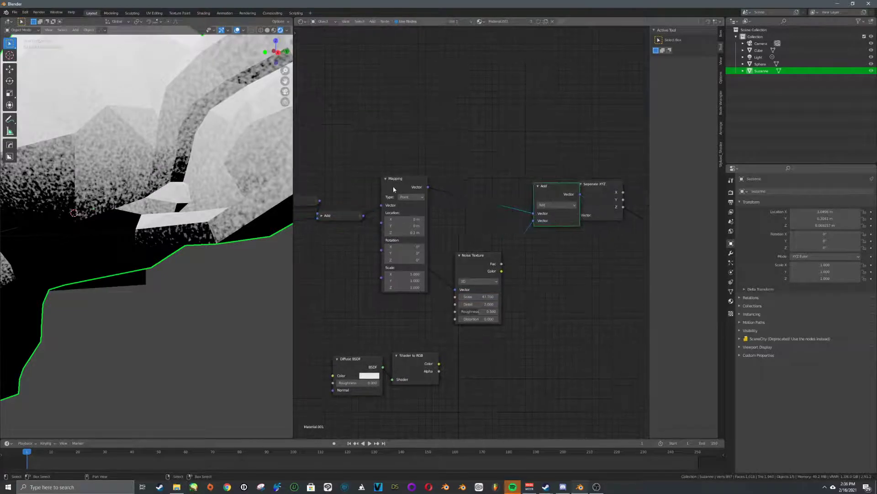
pyautogui.moveTo(393, 189); pyautogui.dragTo(387, 115)
pyautogui.moveTo(473, 255); pyautogui.dragTo(407, 258)
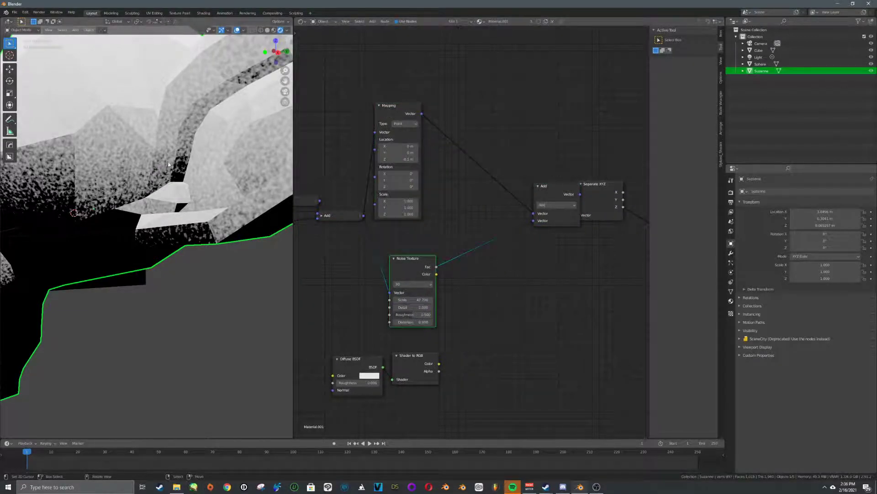
# Insert a ColorRamp node in the link between the Noise Texture and the Add node's second Vector input.
pyautogui.hotkey('shift', 'a')
pyautogui.click(452, 258)
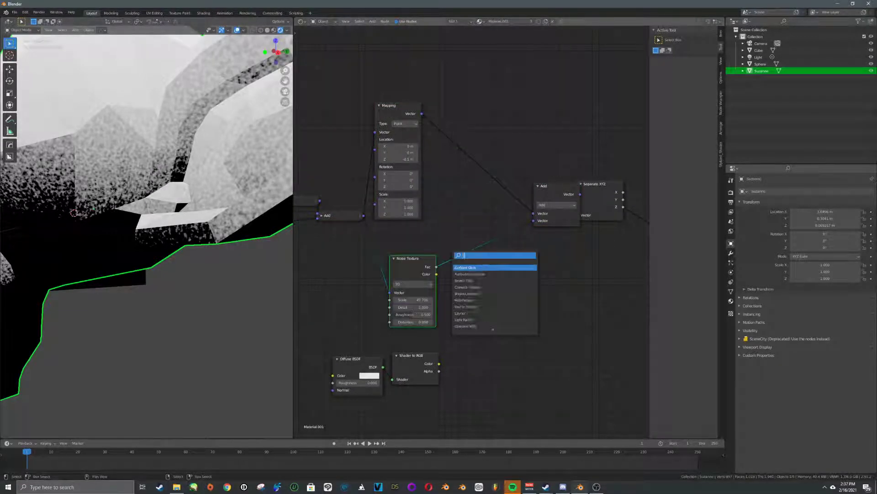
pyautogui.write('color')
pyautogui.click(484, 274)
pyautogui.click(480, 239)
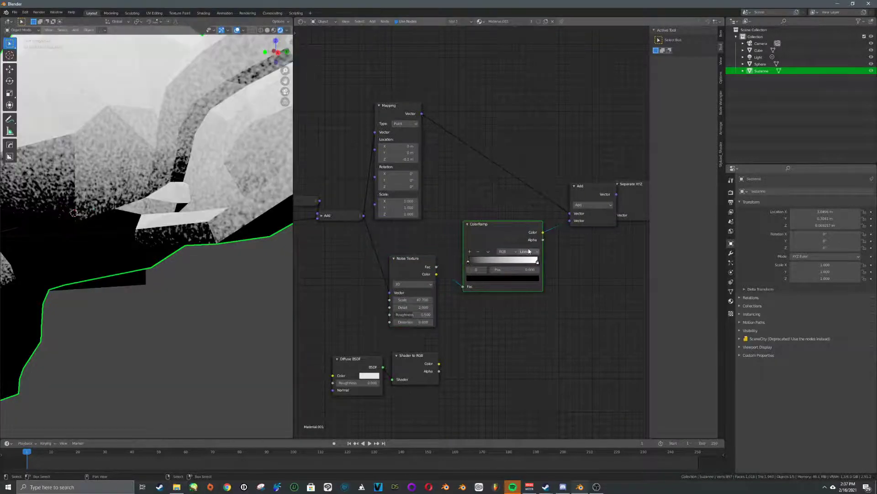
# Try Constant interpolation on the ColorRamp with the white stop moved inward, inspecting the speckles on the model.
pyautogui.click(529, 251)
pyautogui.click(541, 289)
pyautogui.moveTo(537, 265); pyautogui.dragTo(517, 264)
pyautogui.scroll(-6, 121, 235)
pyautogui.moveTo(121, 235); pyautogui.dragTo(153, 233, button='middle')
pyautogui.scroll(6, 202, 231)
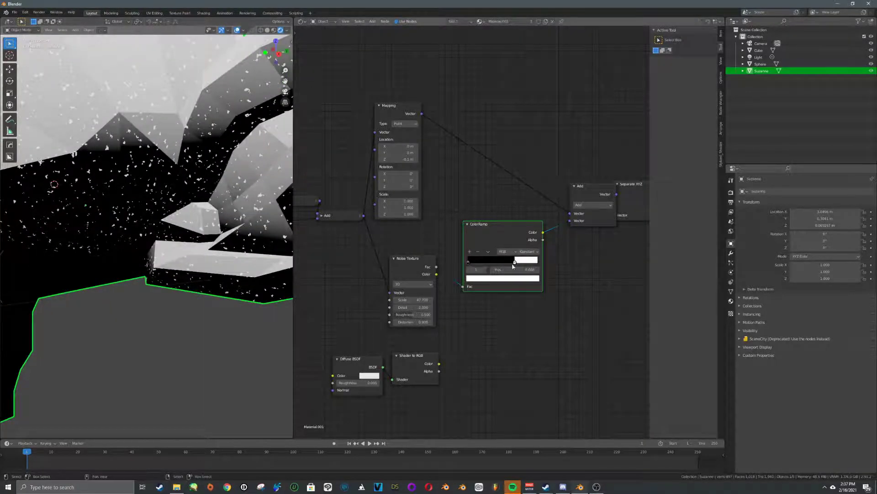
# Set the ColorRamp interpolation to Ease, the white stop to about 0.94 and the black stop to about 0.345.
pyautogui.click(530, 251)
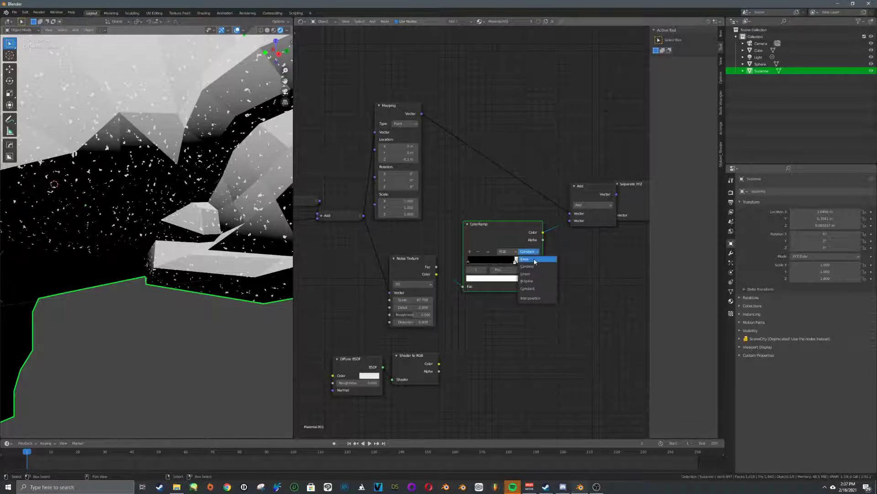
pyautogui.click(534, 259)
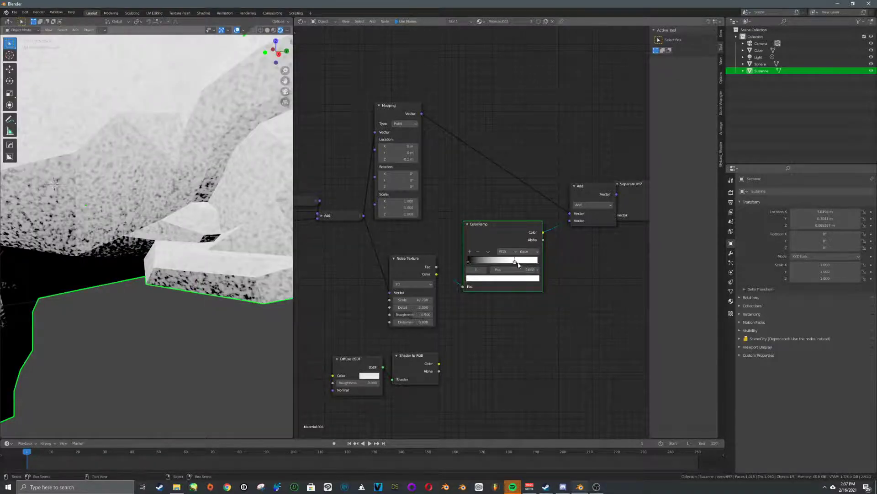
pyautogui.moveTo(518, 262); pyautogui.dragTo(542, 263)
pyautogui.moveTo(469, 263); pyautogui.dragTo(533, 263)
pyautogui.scroll(-6, 228, 242)
pyautogui.moveTo(194, 234); pyautogui.dragTo(152, 233, button='middle')
pyautogui.scroll(3, 204, 229)
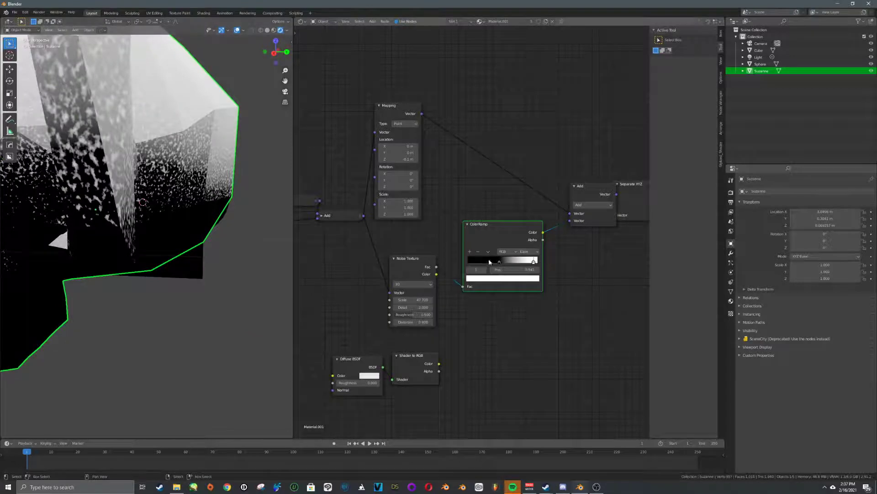
pyautogui.moveTo(488, 259)
pyautogui.mouseDown()
pyautogui.moveTo(504, 259)
pyautogui.moveTo(492, 259)
pyautogui.mouseUp()
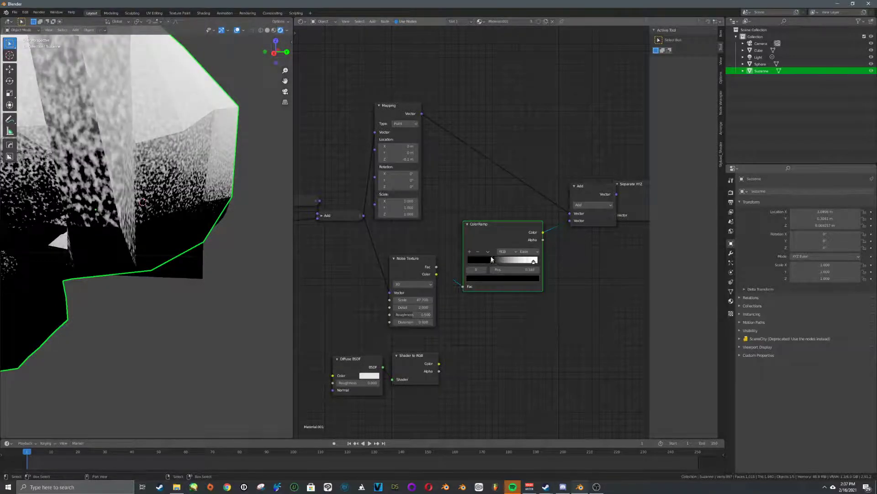
# Move the Add node up out of the way and add a MixRGB node above Separate XYZ.
pyautogui.scroll(1, 511, 249)
pyautogui.moveTo(587, 208); pyautogui.dragTo(549, 218, button='middle')
pyautogui.moveTo(551, 196); pyautogui.dragTo(496, 135)
pyautogui.hotkey('shift', 'a')
pyautogui.write('s')
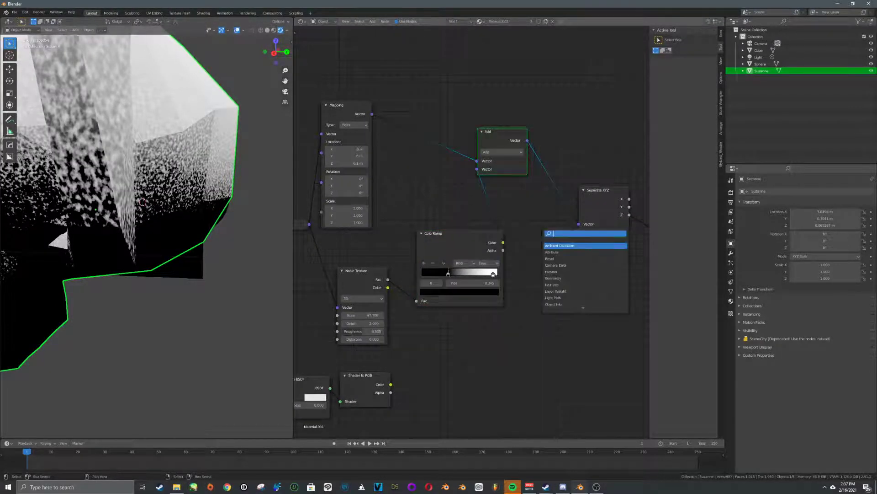
pyautogui.write('ix')
pyautogui.press('Return')
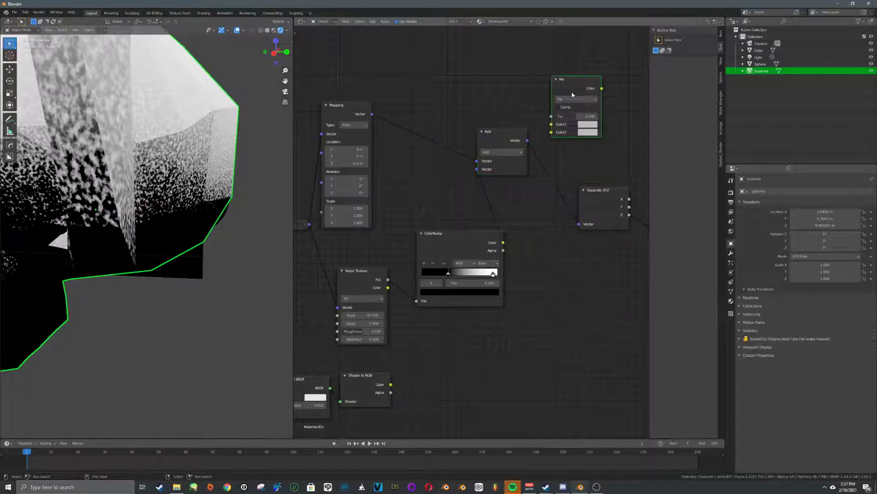
# Link Mapping to the Mix node's Color1 and ColorRamp to Color2, replacing the Add node with Mix before Separate XYZ.
pyautogui.moveTo(372, 116); pyautogui.dragTo(553, 125)
pyautogui.moveTo(503, 242); pyautogui.dragTo(553, 133)
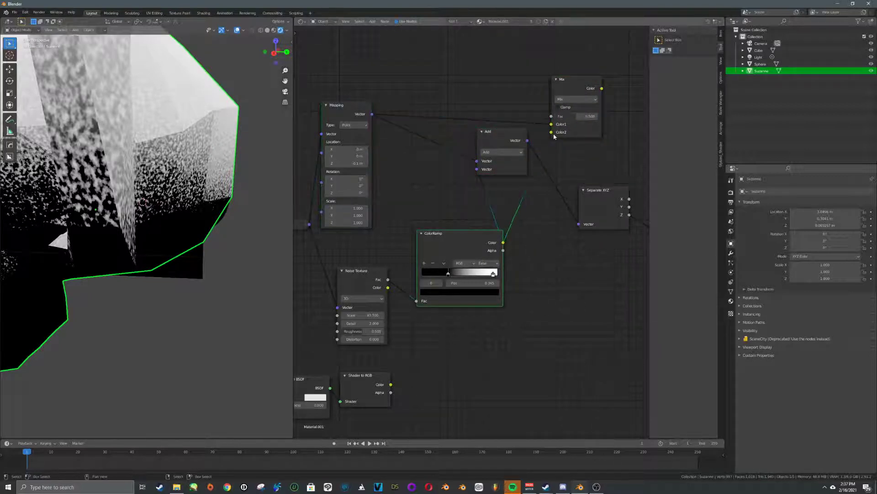
pyautogui.click(515, 136)
pyautogui.hotkey('ctrl', 'x')
pyautogui.click(600, 126)
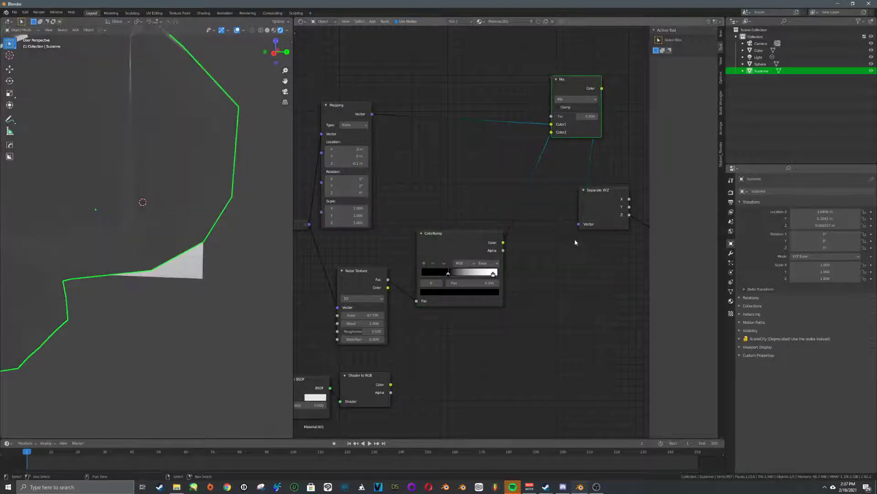
# Place the Mix node between ColorRamp and Separate XYZ, lower its Fac to about 0.06, and inspect the monkey head.
pyautogui.moveTo(584, 119); pyautogui.dragTo(516, 165)
pyautogui.scroll(-6, 167, 246)
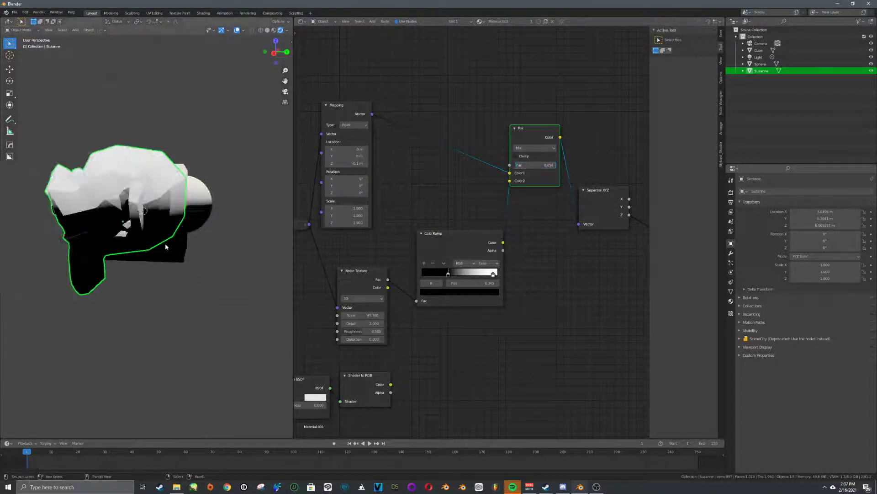
pyautogui.moveTo(166, 247); pyautogui.dragTo(151, 219, button='middle')
pyautogui.scroll(7, 196, 224)
pyautogui.scroll(-6, 171, 222)
pyautogui.moveTo(532, 246); pyautogui.dragTo(595, 224, button='middle')
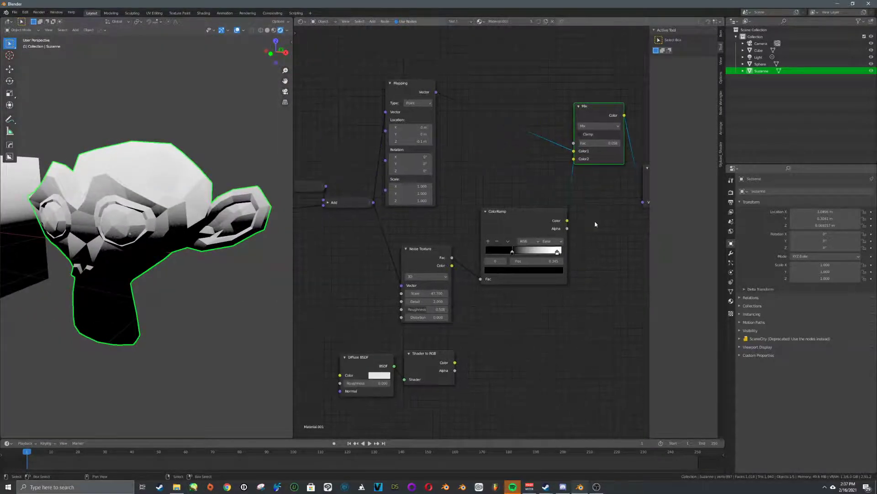
# Collapse the Mapping and Noise Texture nodes and line them up beside the collapsed Add nodes.
pyautogui.scroll(-3, 408, 268)
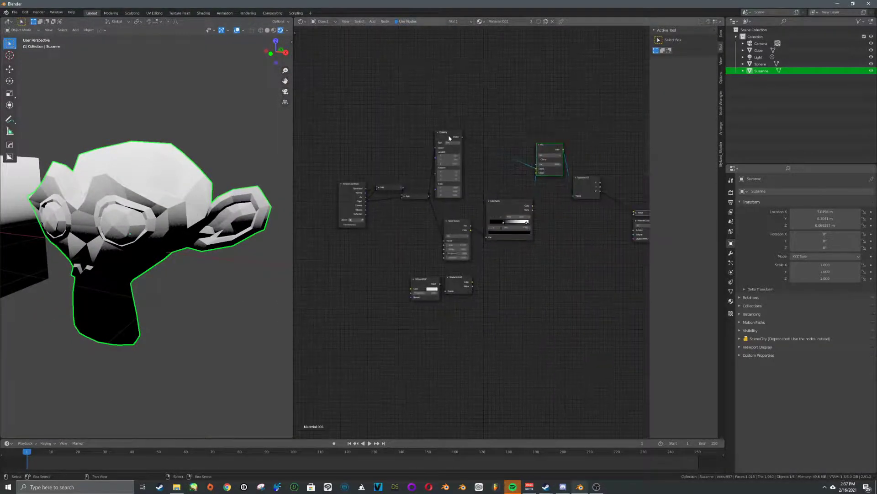
pyautogui.click(450, 137)
pyautogui.press('h')
pyautogui.moveTo(449, 134); pyautogui.dragTo(453, 190)
pyautogui.click(451, 222)
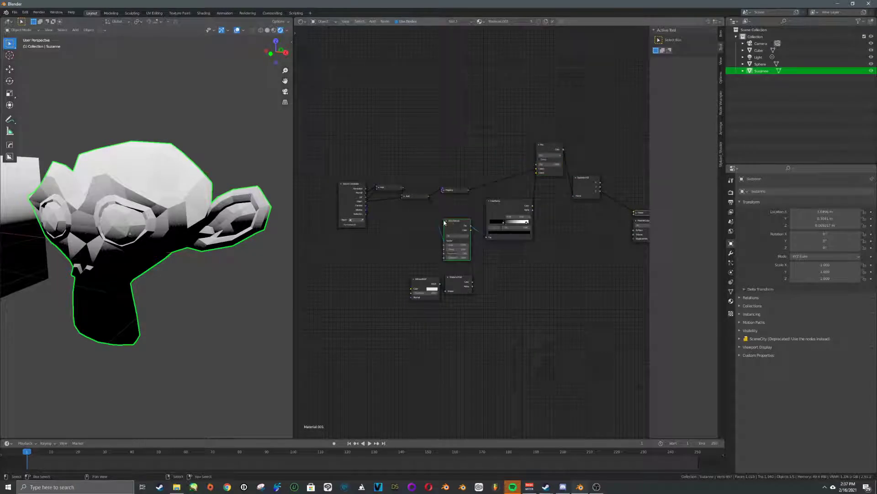
pyautogui.press('h')
pyautogui.moveTo(445, 222); pyautogui.dragTo(443, 209)
# Collapse the ColorRamp and Mix nodes and move them closer to the rest of the gradient chain.
pyautogui.click(517, 205)
pyautogui.press('h')
pyautogui.moveTo(516, 205)
pyautogui.mouseDown()
pyautogui.moveTo(544, 149)
pyautogui.moveTo(505, 205)
pyautogui.mouseUp()
pyautogui.moveTo(552, 152); pyautogui.dragTo(518, 175)
pyautogui.click(528, 146)
pyautogui.scroll(-5, 561, 220)
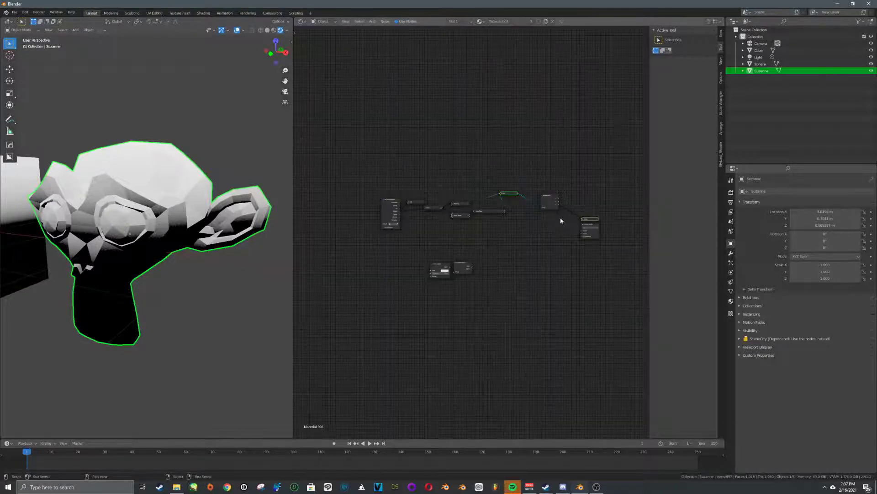
# Join the gradient nodes from Texture Coordinate to Separate XYZ in a frame and label it "Top Mask".
pyautogui.moveTo(352, 168); pyautogui.dragTo(528, 191)
pyautogui.hotkey('ctrl', 'j')
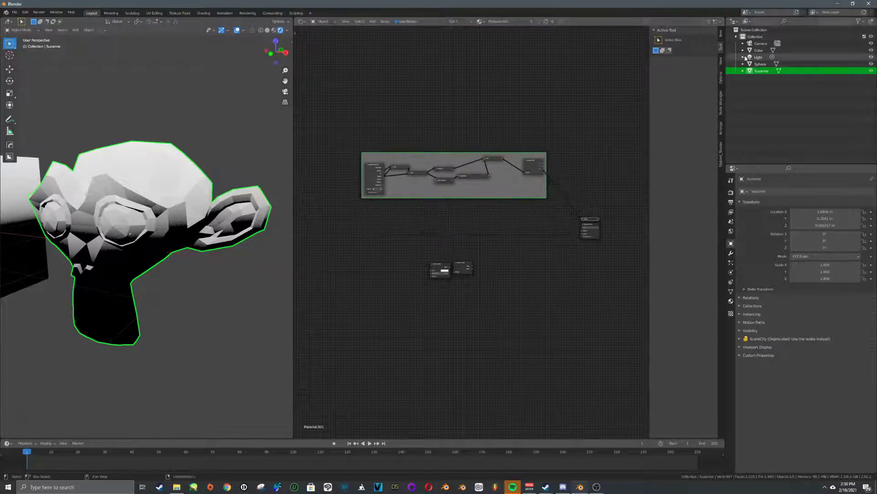
pyautogui.click(722, 36)
pyautogui.click(695, 61)
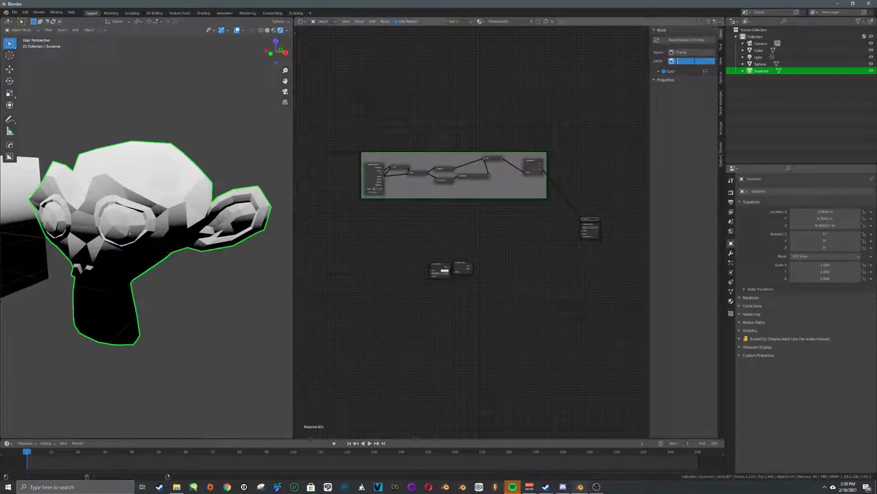
pyautogui.write('Top Mas')
pyautogui.press('Return')
# Enable a custom color for the Top Mask frame and make it crimson red.
pyautogui.click(659, 71)
pyautogui.click(680, 81)
pyautogui.click(689, 138)
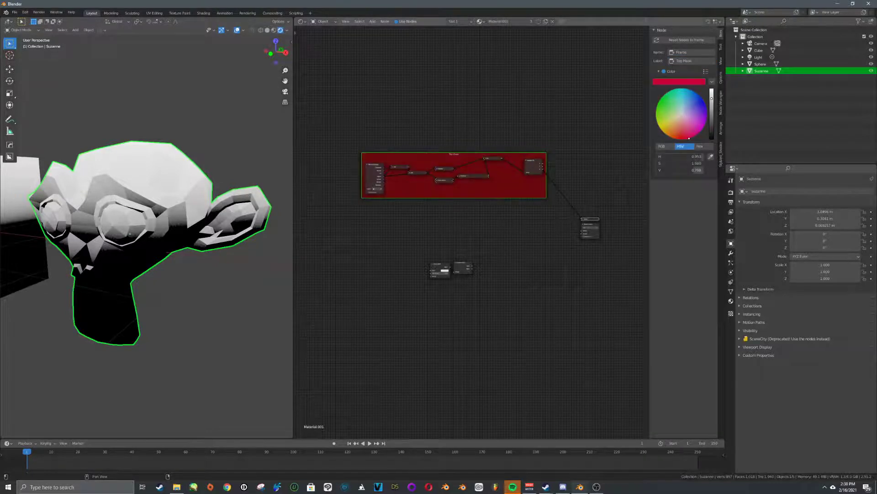
# Reposition the Top Mask frame's contents and move the Diffuse BSDF and Shader to RGB pair up just beneath the frame.
pyautogui.scroll(4, 507, 197)
pyautogui.moveTo(512, 182); pyautogui.dragTo(490, 205)
pyautogui.moveTo(566, 214); pyautogui.dragTo(531, 205, button='middle')
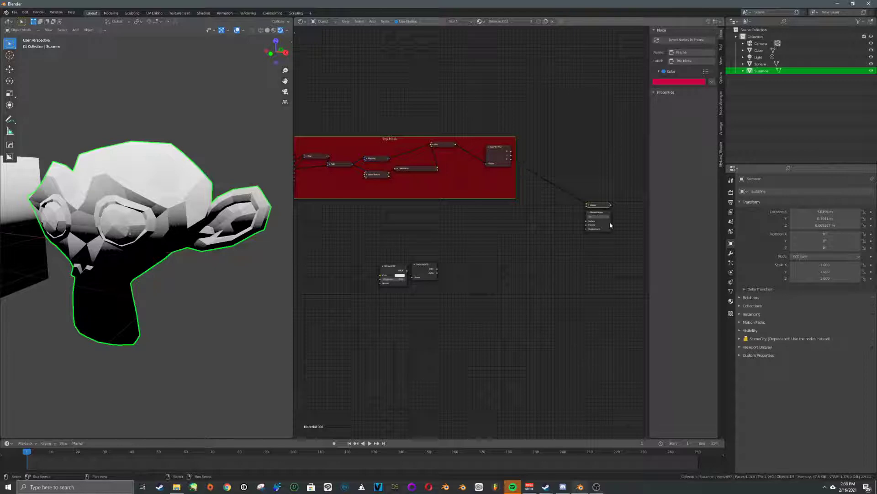
pyautogui.moveTo(365, 249); pyautogui.dragTo(481, 305)
pyautogui.moveTo(431, 270); pyautogui.dragTo(488, 217)
pyautogui.scroll(4, 488, 218)
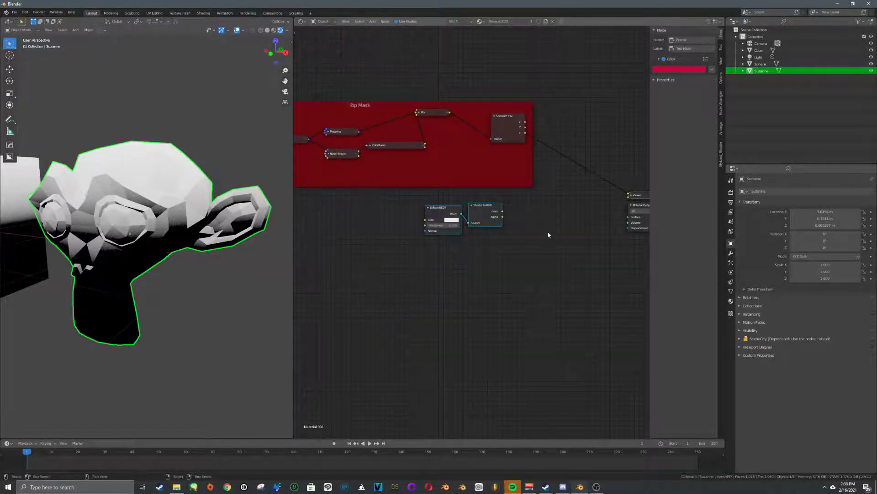
pyautogui.moveTo(506, 131); pyautogui.dragTo(498, 131)
# Insert an Emission node in the link after Separate XYZ and place a duplicate Emission below it.
pyautogui.hotkey('shift', 'a')
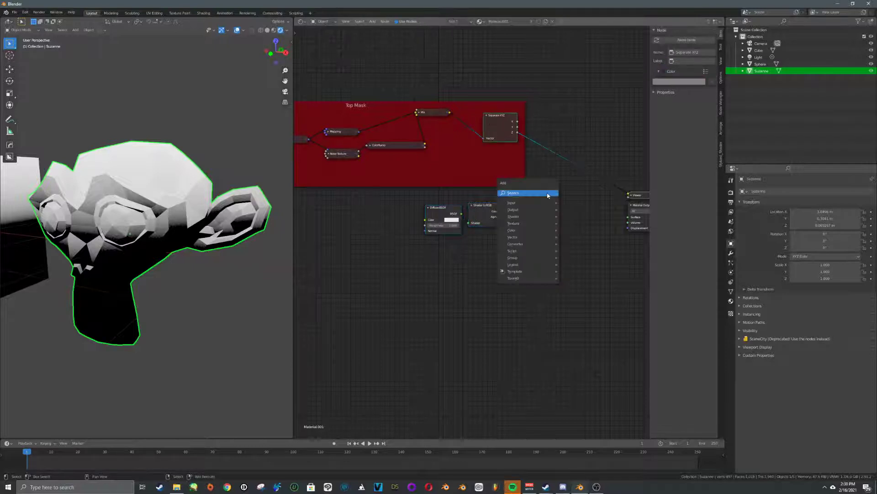
pyautogui.click(549, 193)
pyautogui.write('emi')
pyautogui.press('Return')
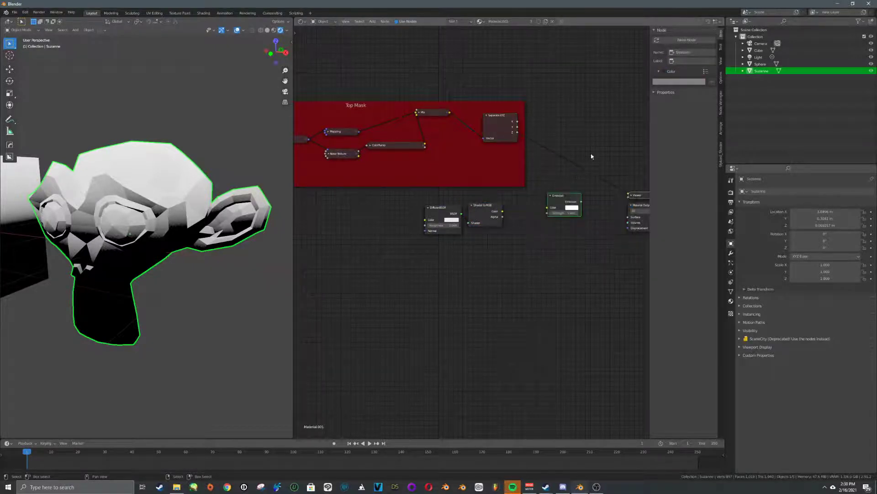
pyautogui.click(589, 156)
pyautogui.hotkey('shift', 'd')
pyautogui.click(580, 261)
pyautogui.scroll(1, 602, 209)
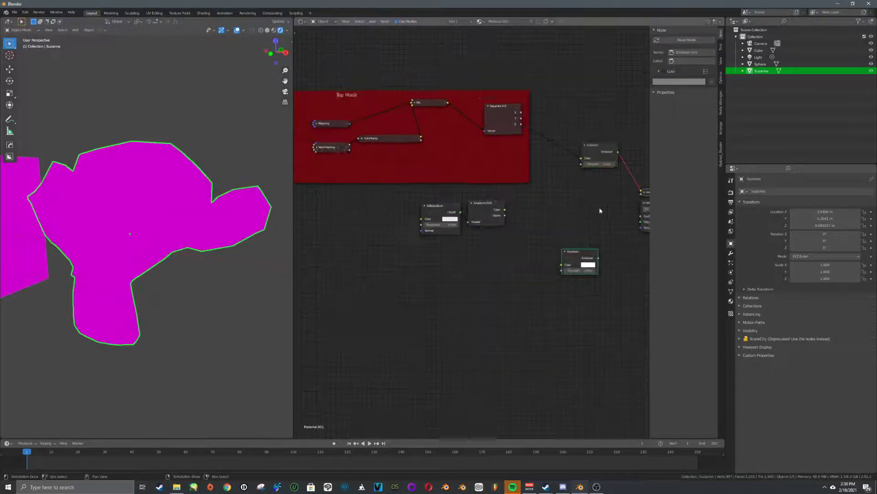
# Preview the upper Emission directly through Material Output, then move Material Output and the second Emission up beside it.
pyautogui.moveTo(602, 209); pyautogui.dragTo(556, 199, button='middle')
pyautogui.keyDown('ctrl'); pyautogui.keyDown('shift'); pyautogui.click(552, 144); pyautogui.keyUp('shift'); pyautogui.keyUp('ctrl')
pyautogui.moveTo(612, 192); pyautogui.dragTo(637, 158)
pyautogui.moveTo(530, 241); pyautogui.dragTo(527, 198)
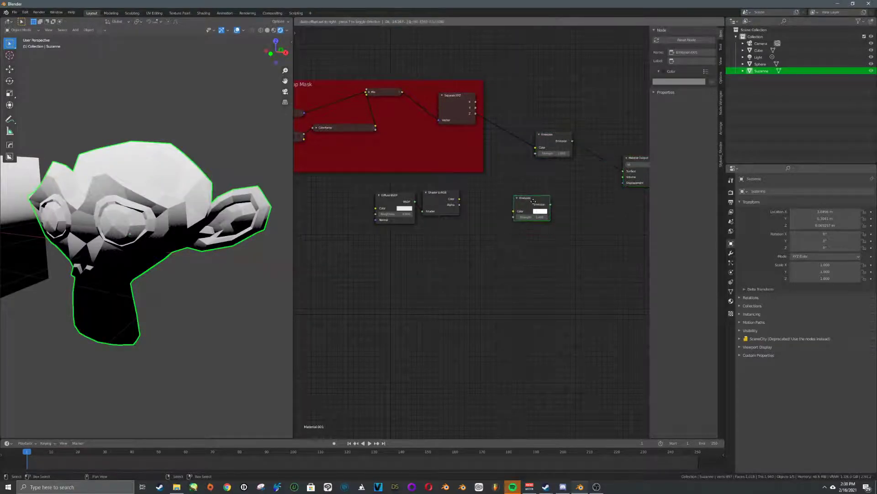
# Move Diffuse BSDF and Shader to RGB farther down and adjust the second Emission node's position beneath the first.
pyautogui.click(444, 204)
pyautogui.keyDown('shift'); pyautogui.click(397, 203); pyautogui.keyUp('shift')
pyautogui.press('g')
pyautogui.click(398, 256)
pyautogui.moveTo(547, 178); pyautogui.dragTo(493, 178, button='middle')
pyautogui.moveTo(480, 204); pyautogui.dragTo(476, 209)
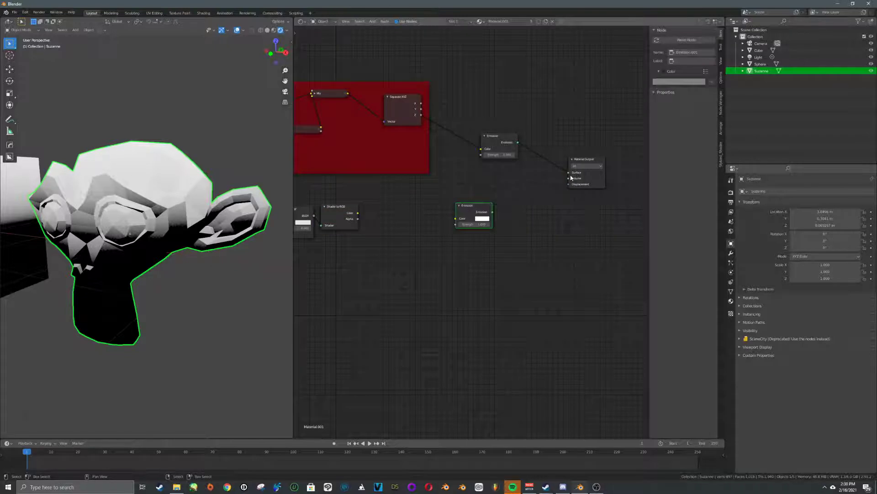
pyautogui.hotkey('shift', 'a')
pyautogui.write('mix')
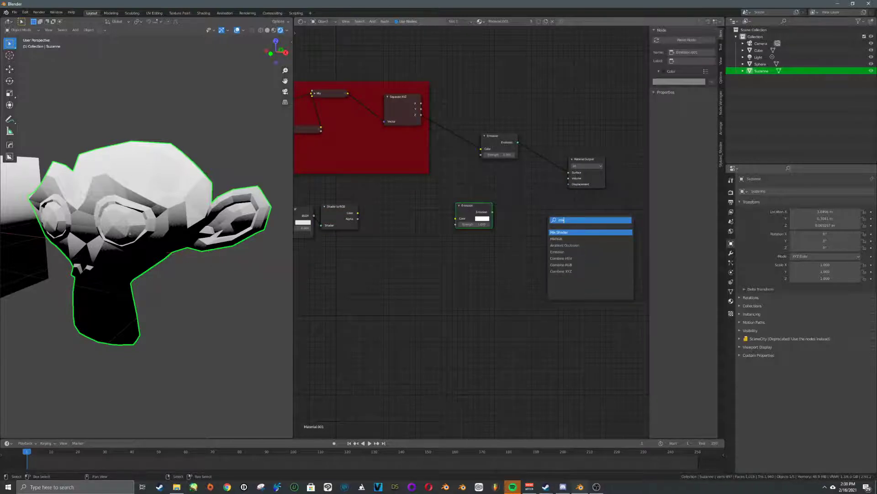
pyautogui.click(565, 238)
pyautogui.click(553, 198)
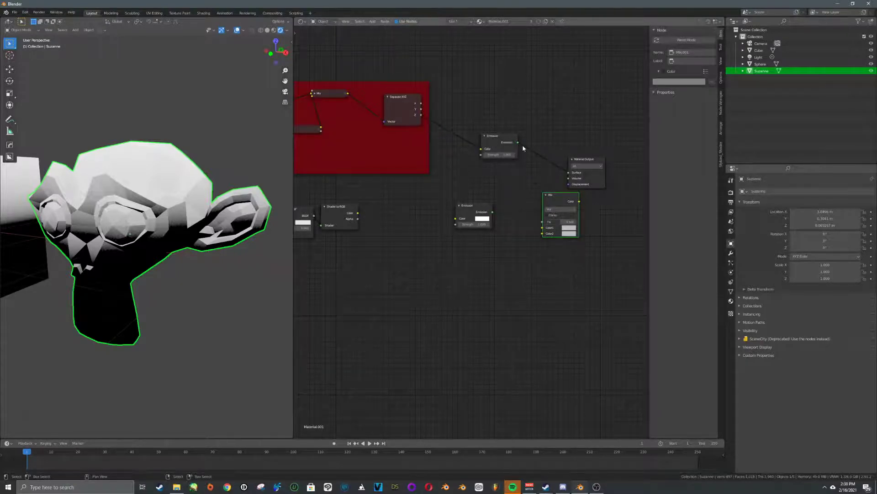
pyautogui.moveTo(518, 142); pyautogui.dragTo(543, 227)
pyautogui.click(564, 204)
pyautogui.press('x')
pyautogui.hotkey('shift', 'a')
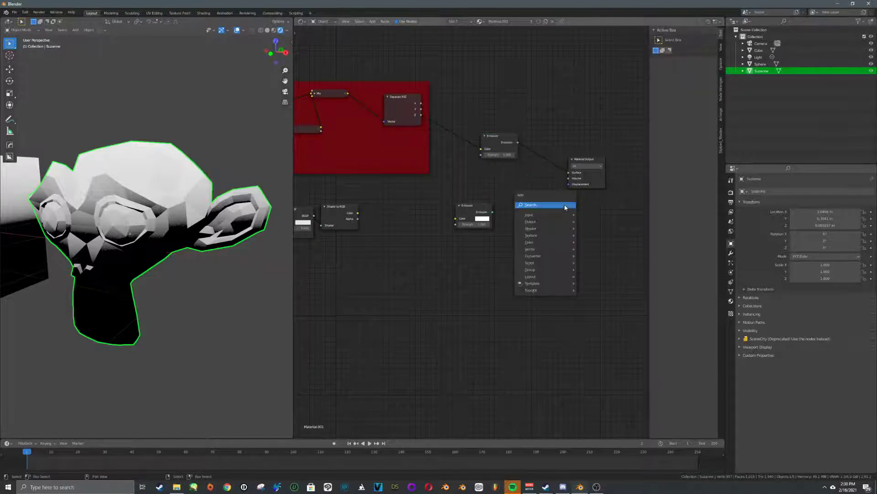
pyautogui.press('Escape')
# Add a Mix Shader node between the two Emission nodes and Material Output.
pyautogui.hotkey('shift', 'a')
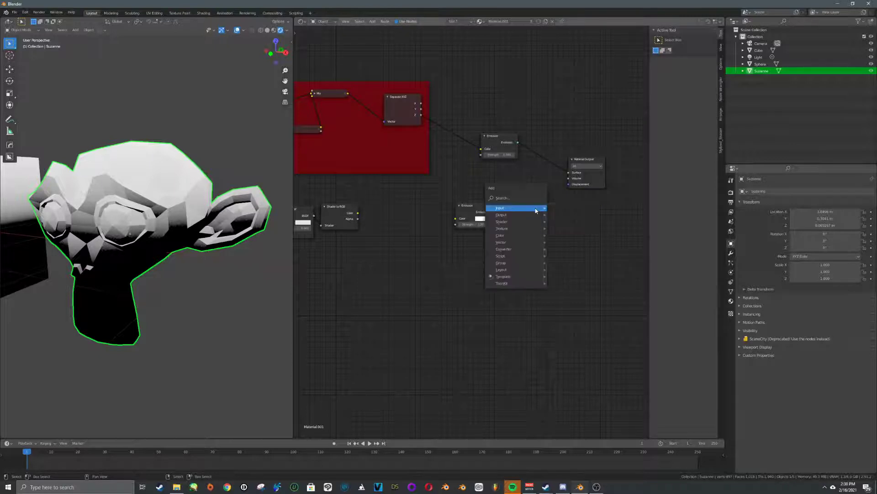
pyautogui.write('mix')
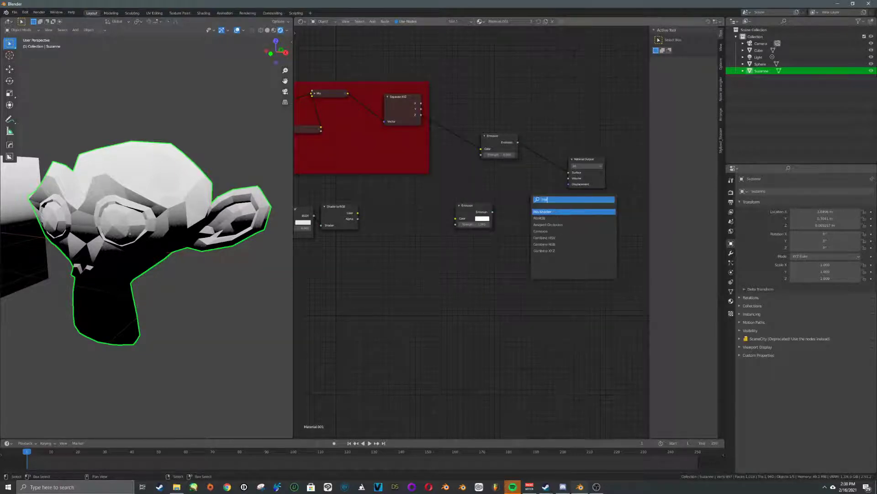
pyautogui.click(549, 211)
pyautogui.click(540, 195)
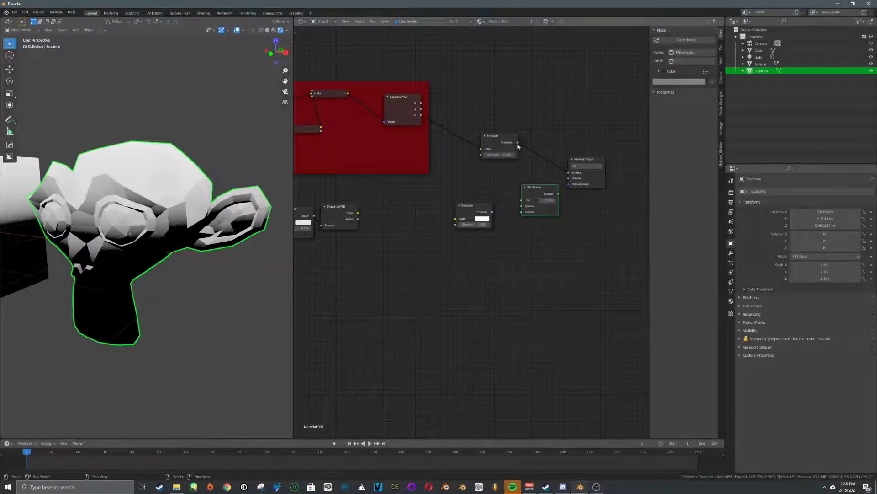
# Link both Emission nodes into the Mix Shader, cut the upper Emission's color link, and use Separate XYZ's Z output as the mix factor.
pyautogui.moveTo(518, 143); pyautogui.dragTo(522, 207)
pyautogui.keyDown('ctrl'); pyautogui.moveTo(469, 152); pyautogui.dragTo(475, 128, button='right'); pyautogui.keyUp('ctrl')
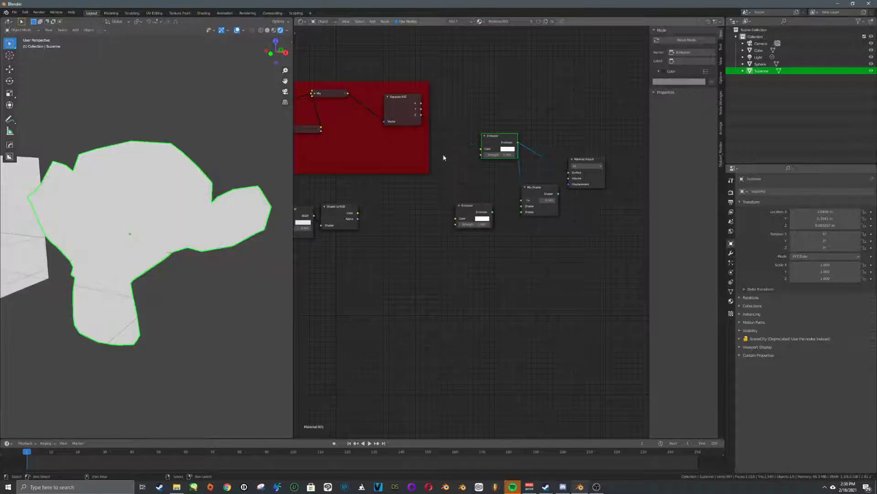
pyautogui.moveTo(421, 115); pyautogui.dragTo(524, 216)
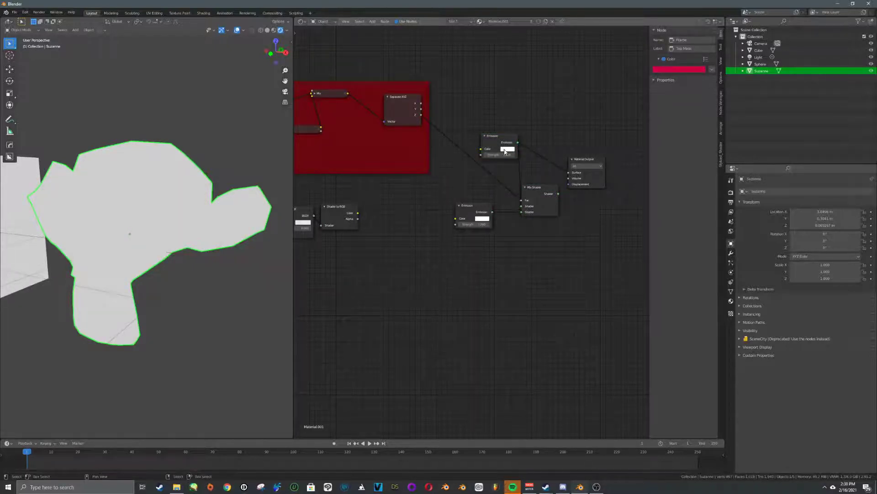
# Set the lower Emission's color to red and connect the Mix Shader to Material Output's Surface input.
pyautogui.click(486, 219)
pyautogui.click(501, 185)
pyautogui.moveTo(559, 194); pyautogui.dragTo(569, 173)
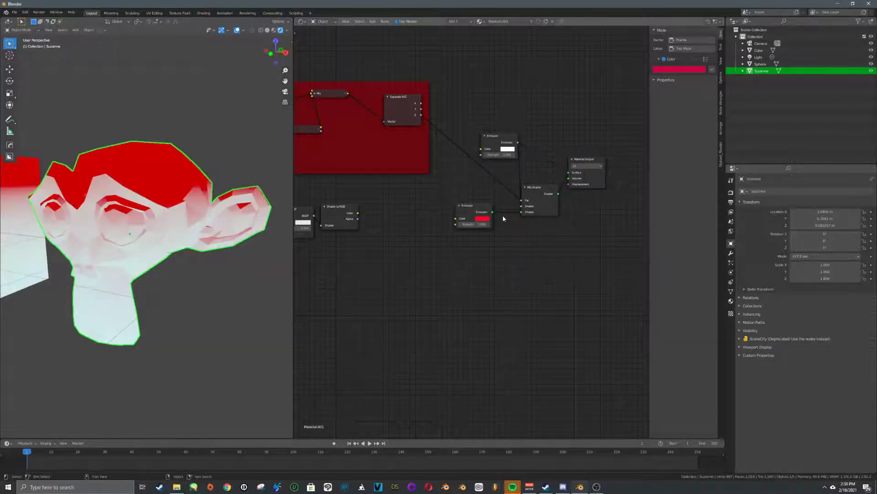
pyautogui.scroll(8, 155, 218)
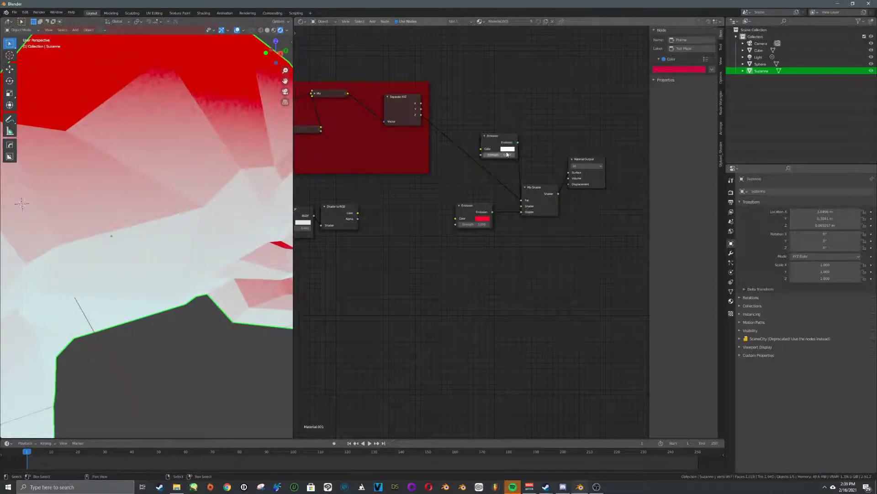
# Move the white Emission beside the red one and swap their two links on the Mix Shader.
pyautogui.moveTo(499, 151); pyautogui.dragTo(448, 197)
pyautogui.moveTo(521, 208); pyautogui.dragTo(522, 212)
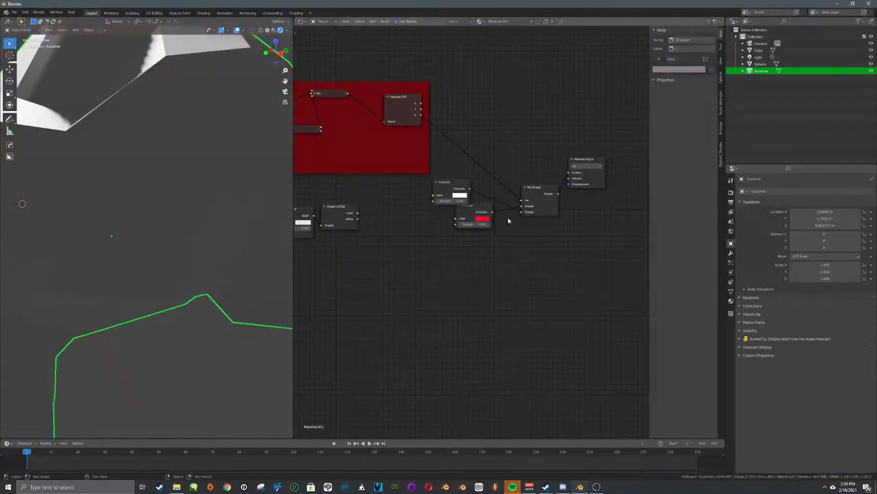
pyautogui.scroll(-8, 179, 213)
pyautogui.moveTo(178, 213); pyautogui.dragTo(263, 208, button='middle')
# Set the white Emission's color to blue and check the blend on Suzanne.
pyautogui.click(462, 196)
pyautogui.moveTo(480, 133); pyautogui.dragTo(489, 126)
pyautogui.moveTo(257, 195); pyautogui.dragTo(241, 210, button='middle')
pyautogui.scroll(-3, 157, 204)
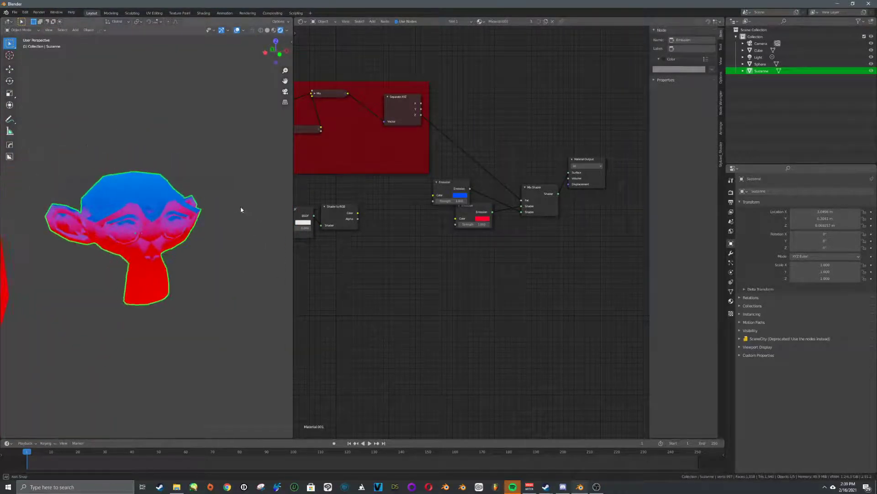
# Extrude a face on top of Suzanne's head upward in face select mode to test the mask on new geometry.
pyautogui.scroll(-3, 174, 207)
pyautogui.press('Tab')
pyautogui.scroll(3, 158, 205)
pyautogui.moveTo(158, 205); pyautogui.dragTo(187, 222, button='middle')
pyautogui.press('a')
pyautogui.hotkey('ctrl', 'Tab')
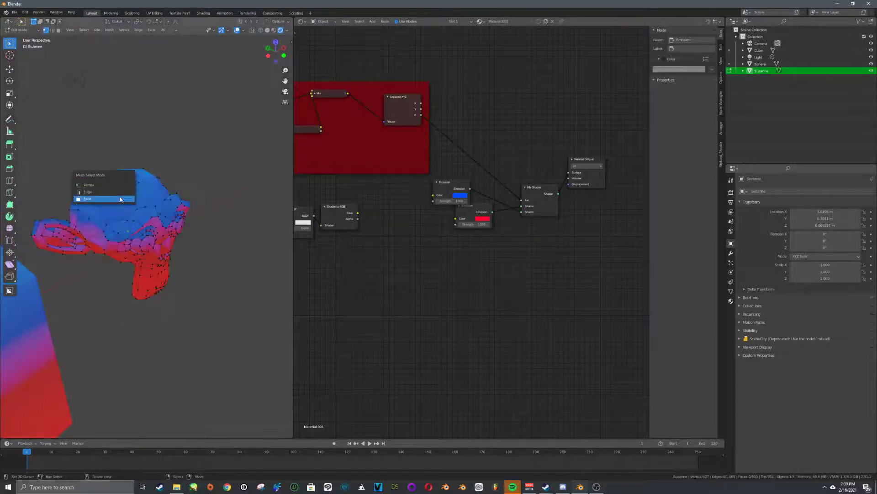
pyautogui.click(121, 199)
pyautogui.rightClick(124, 184)
pyautogui.press('e')
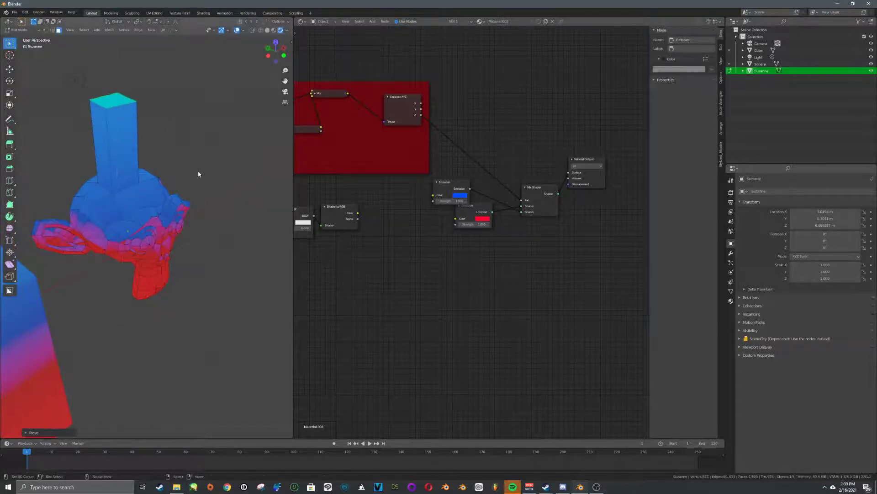
pyautogui.click(198, 171)
pyautogui.moveTo(198, 171); pyautogui.dragTo(176, 201, button='middle')
# Extrude a face on the side of Suzanne's head near the ear and view the mesh in Object Mode.
pyautogui.rightClick(176, 201)
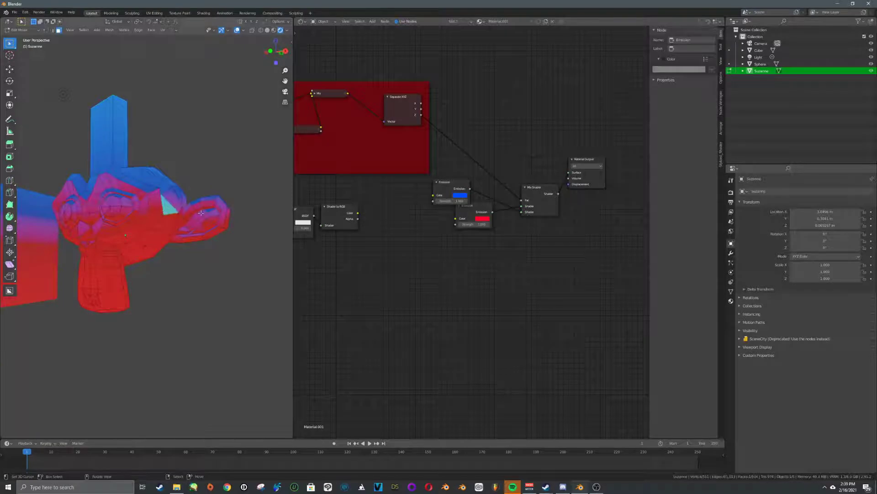
pyautogui.press('e')
pyautogui.click(258, 157)
pyautogui.press('Tab')
pyautogui.moveTo(258, 157); pyautogui.dragTo(174, 225, button='middle')
# Undo both test extrusions on Suzanne and return to Object Mode.
pyautogui.hotkey('ctrl', 'z')
pyautogui.hotkey('ctrl', 'z')
pyautogui.hotkey('ctrl', 'z')
pyautogui.hotkey('ctrl', 'z')
pyautogui.press('Tab')
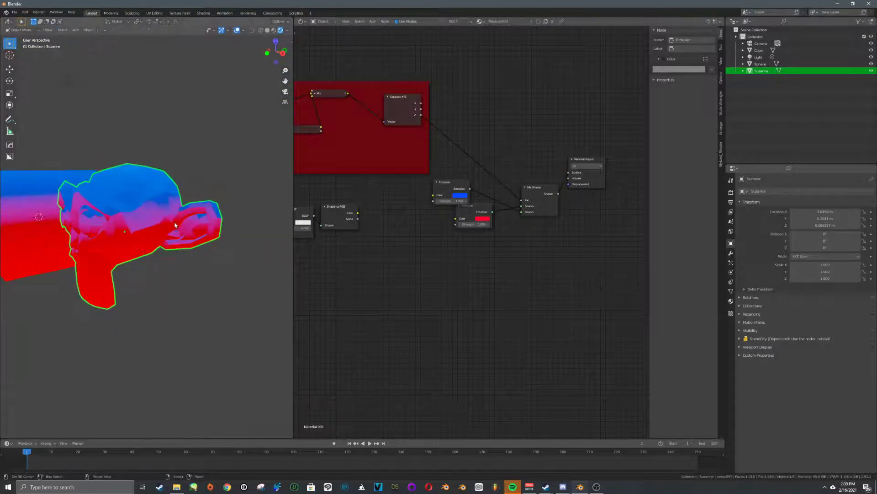
# Spread out the blue Emission, Mix Shader and Material Output nodes, and check the gradient on the cube and sphere.
pyautogui.moveTo(461, 181); pyautogui.dragTo(503, 113)
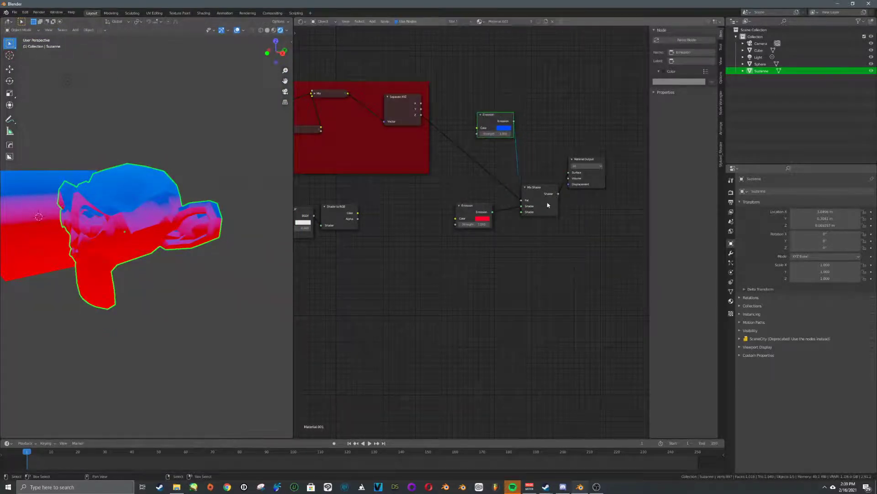
pyautogui.moveTo(548, 204)
pyautogui.mouseDown()
pyautogui.moveTo(562, 212)
pyautogui.moveTo(554, 210)
pyautogui.mouseUp()
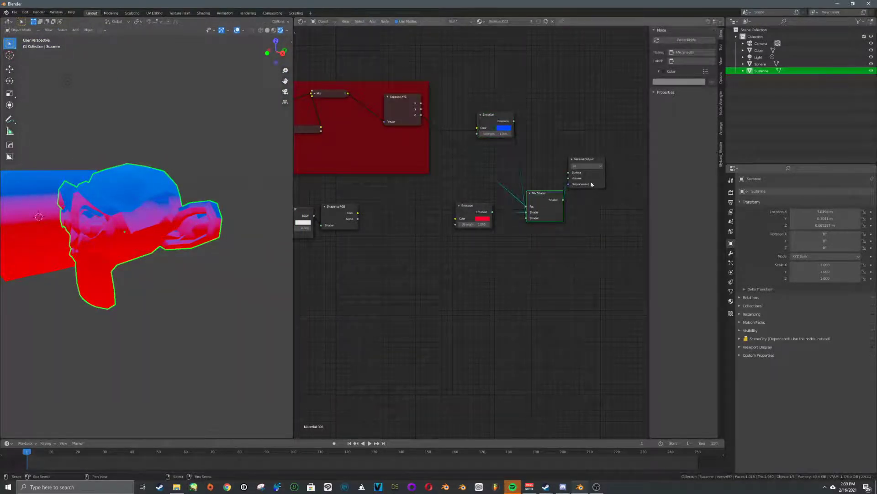
pyautogui.moveTo(590, 184); pyautogui.dragTo(623, 197)
pyautogui.scroll(-5, 178, 248)
pyautogui.moveTo(110, 231); pyautogui.dragTo(142, 229, button='middle')
pyautogui.keyDown('shift'); pyautogui.moveTo(65, 230); pyautogui.dragTo(170, 235, button='middle'); pyautogui.keyUp('shift')
pyautogui.scroll(4, 173, 217)
pyautogui.scroll(4, 168, 235)
pyautogui.scroll(-4, 169, 236)
# Move the Diffuse BSDF node farther away from Shader to RGB.
pyautogui.moveTo(433, 181); pyautogui.dragTo(554, 194, button='middle')
pyautogui.scroll(5, 464, 231)
pyautogui.scroll(-4, 478, 185)
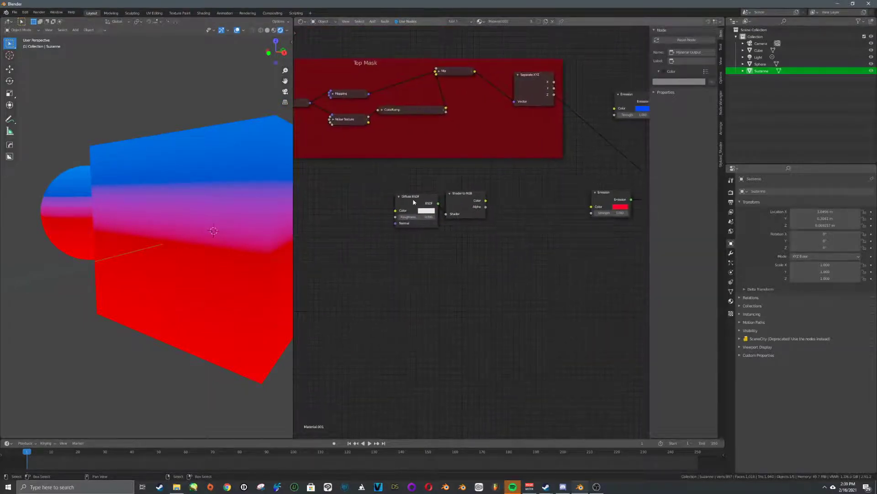
pyautogui.click(461, 206)
pyautogui.moveTo(418, 202); pyautogui.dragTo(395, 202)
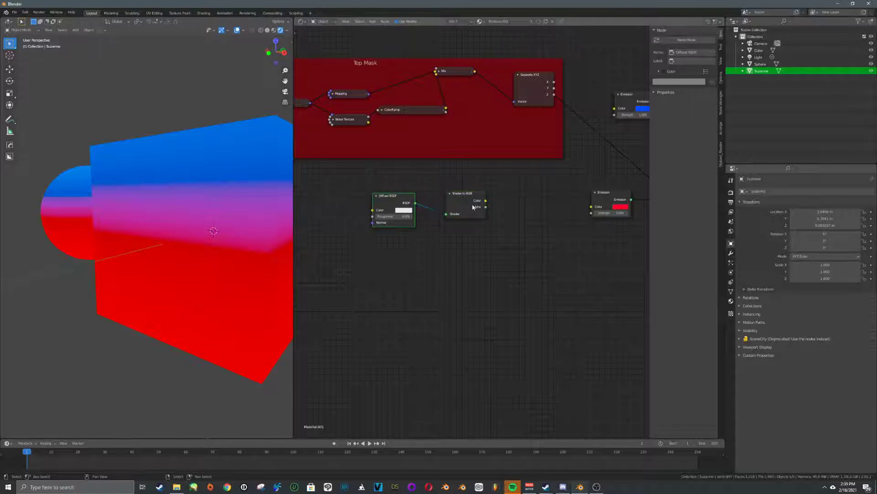
# Add a Map Range node between Shader to RGB and the red Emission.
pyautogui.hotkey('shift', 'a')
pyautogui.write('s')
pyautogui.write('mix')
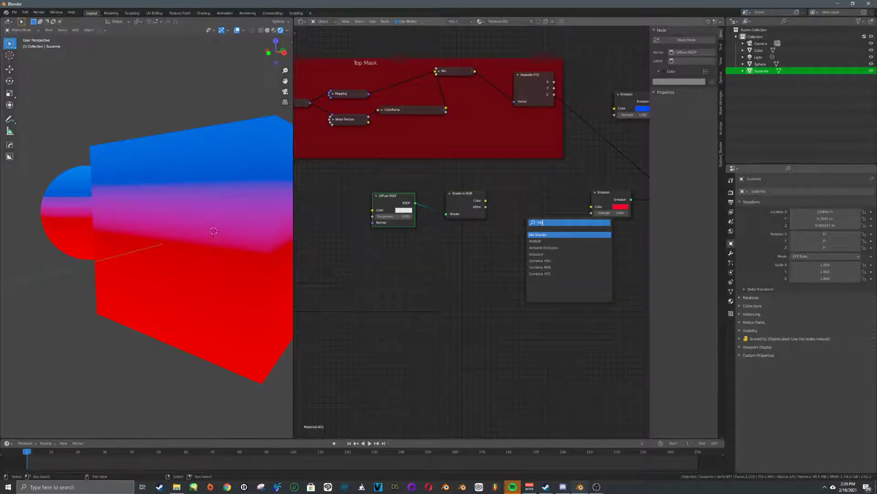
pyautogui.press('BackSpace')
pyautogui.press('BackSpace')
pyautogui.write('ap')
pyautogui.press('Down')
pyautogui.press('Down')
pyautogui.press('Down')
pyautogui.press('Return')
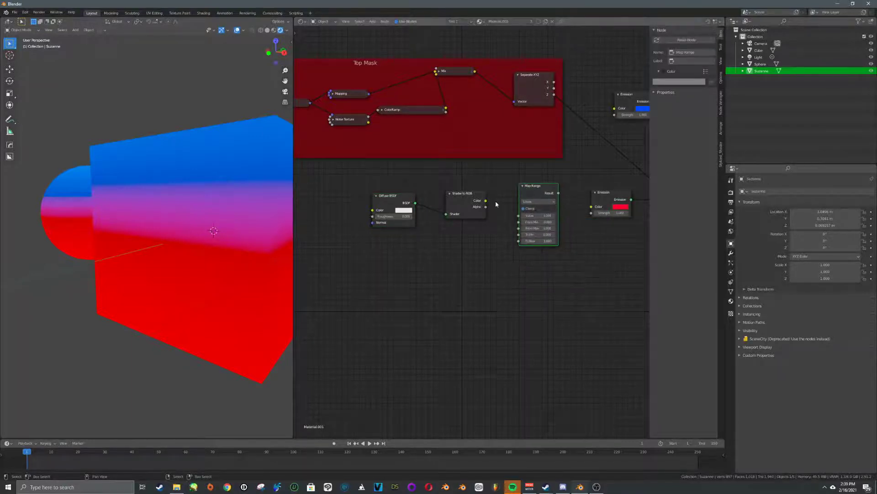
# Link Shader to RGB's Color to Map Range's Value, and widen the gap between Map Range and the red Emission.
pyautogui.moveTo(486, 200); pyautogui.dragTo(519, 215)
pyautogui.moveTo(558, 193); pyautogui.dragTo(586, 210)
pyautogui.moveTo(601, 194); pyautogui.dragTo(549, 186, button='middle')
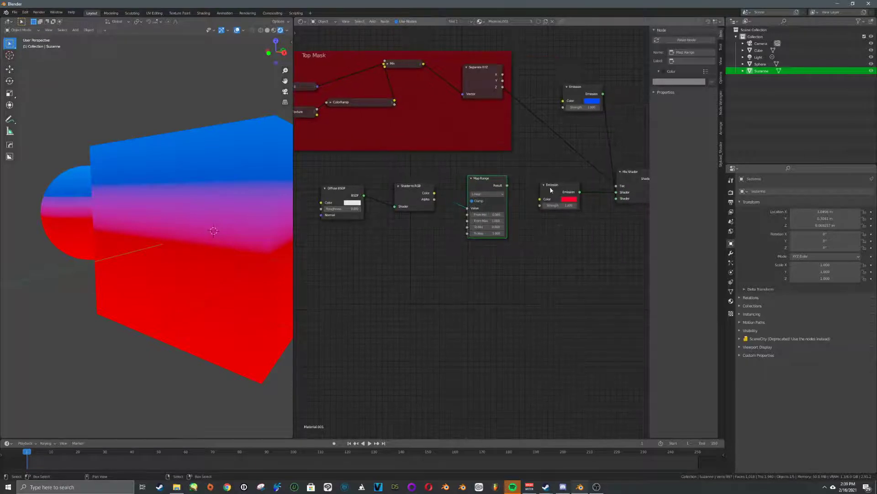
pyautogui.moveTo(476, 184); pyautogui.dragTo(456, 182)
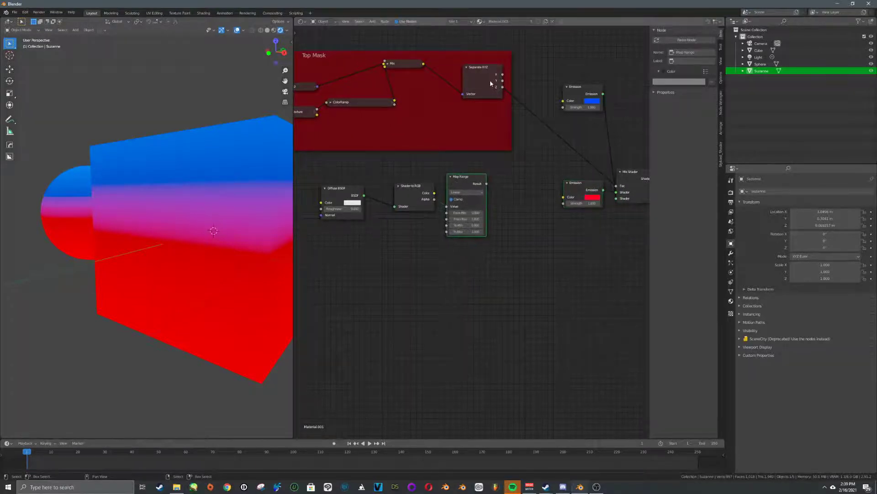
# Add a MixRGB node between Map Range and the red Emission.
pyautogui.moveTo(548, 173); pyautogui.dragTo(582, 163, button='middle')
pyautogui.hotkey('shift', 'a')
pyautogui.click(554, 237)
pyautogui.write('mix')
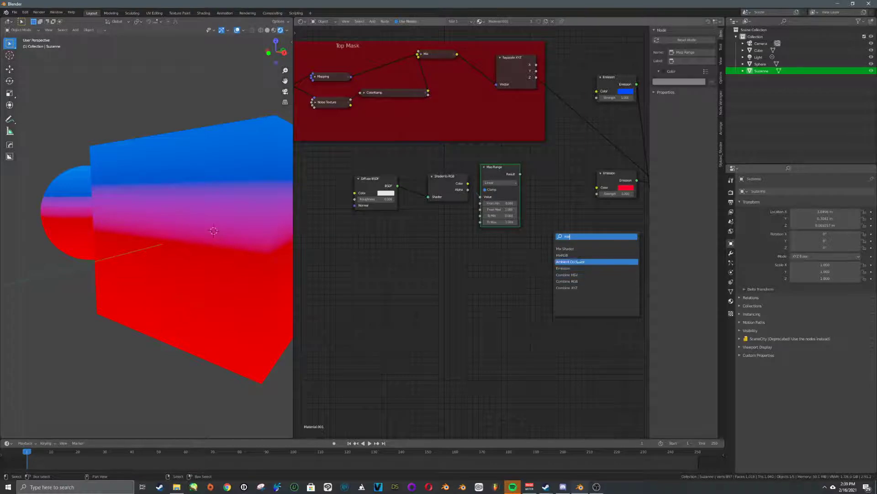
pyautogui.click(562, 255)
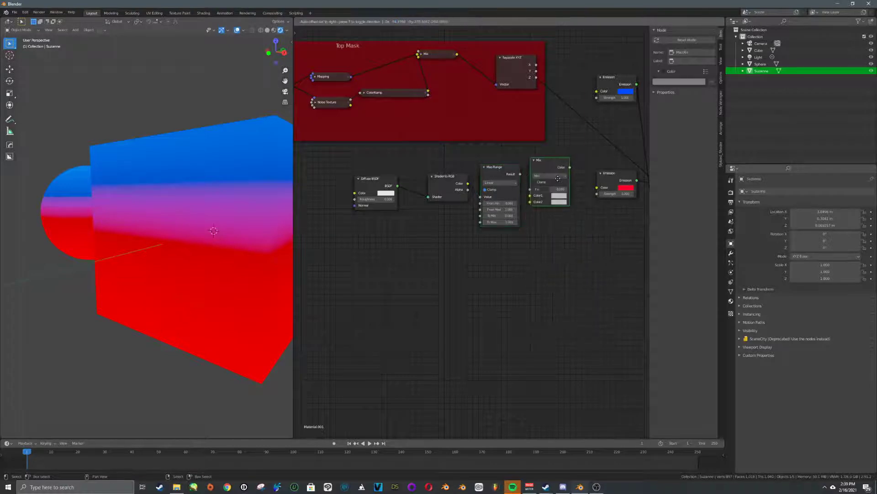
pyautogui.click(565, 175)
# Connect Map Range's Result to the Mix node's Fac input and preview Map Range's output on the objects.
pyautogui.moveTo(538, 186); pyautogui.dragTo(538, 187)
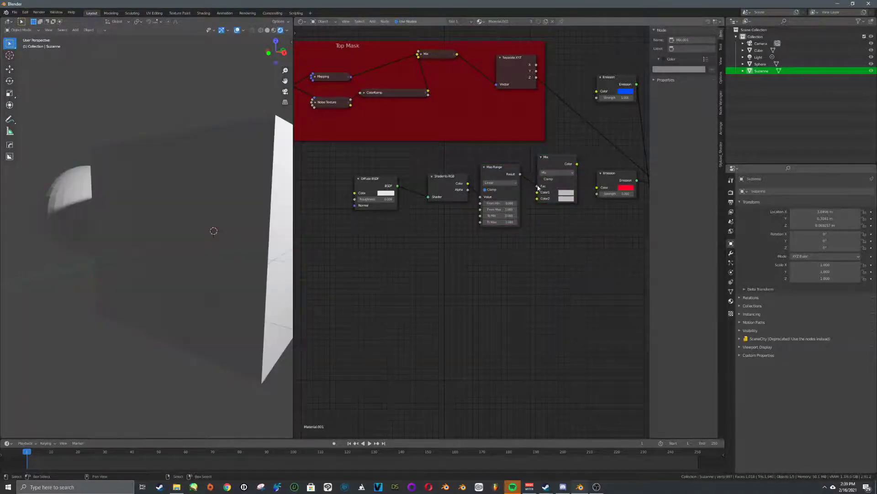
pyautogui.scroll(4, 524, 170)
pyautogui.keyDown('ctrl'); pyautogui.keyDown('shift'); pyautogui.click(519, 153); pyautogui.keyUp('shift'); pyautogui.keyUp('ctrl')
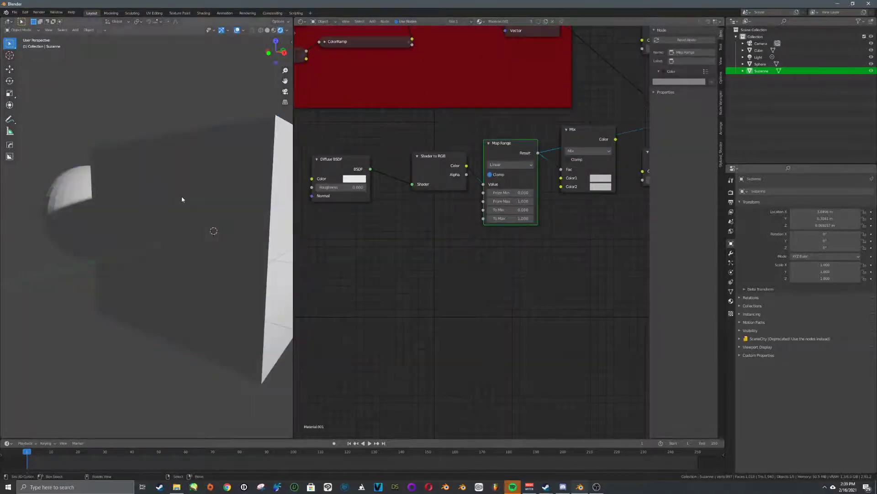
pyautogui.moveTo(182, 198); pyautogui.dragTo(191, 213, button='middle')
pyautogui.scroll(-5, 191, 213)
pyautogui.moveTo(265, 224); pyautogui.dragTo(231, 232, button='middle')
pyautogui.scroll(5, 254, 220)
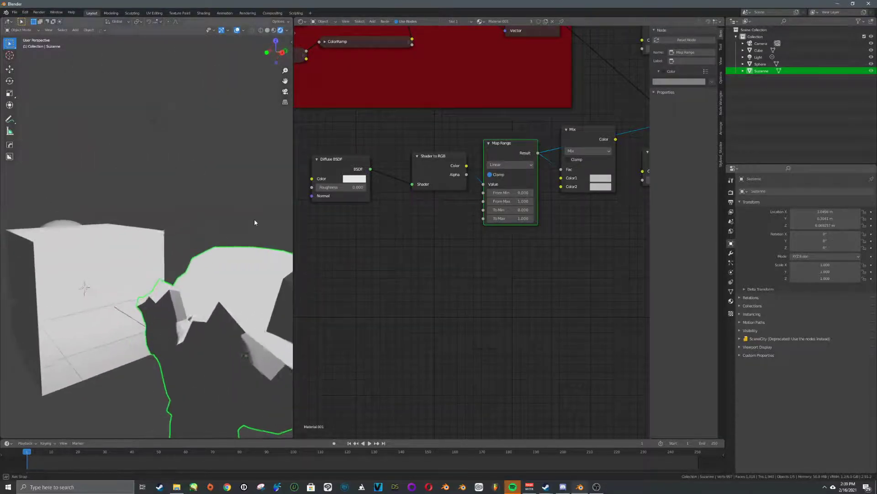
# Move Shader to RGB closer to Diffuse BSDF and check the shading on the cube and Suzanne.
pyautogui.moveTo(413, 165); pyautogui.dragTo(388, 167)
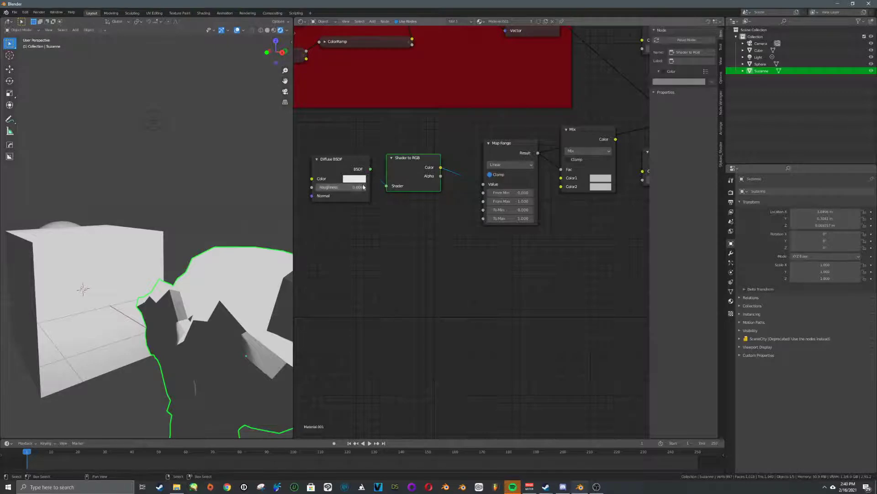
pyautogui.scroll(-3, 93, 226)
pyautogui.moveTo(149, 254); pyautogui.dragTo(88, 263, button='middle')
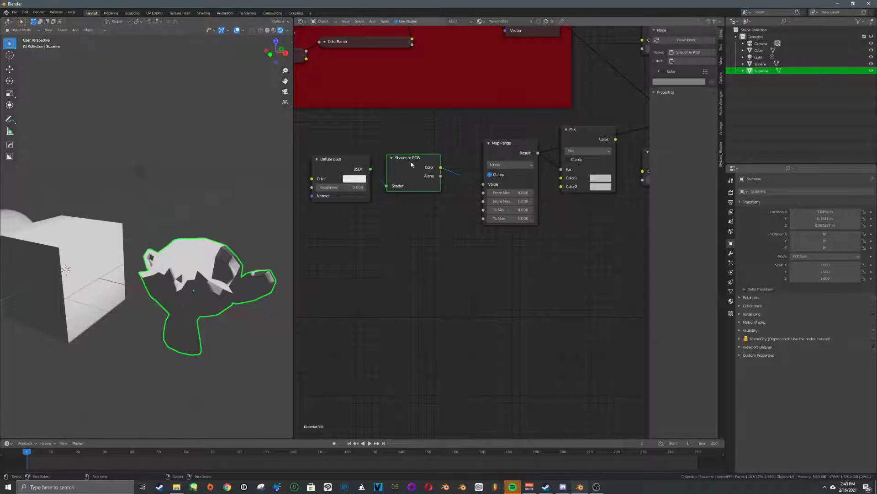
# Switch Map Range's interpolation to Stepped Linear and set its Steps to 1.7.
pyautogui.click(525, 163)
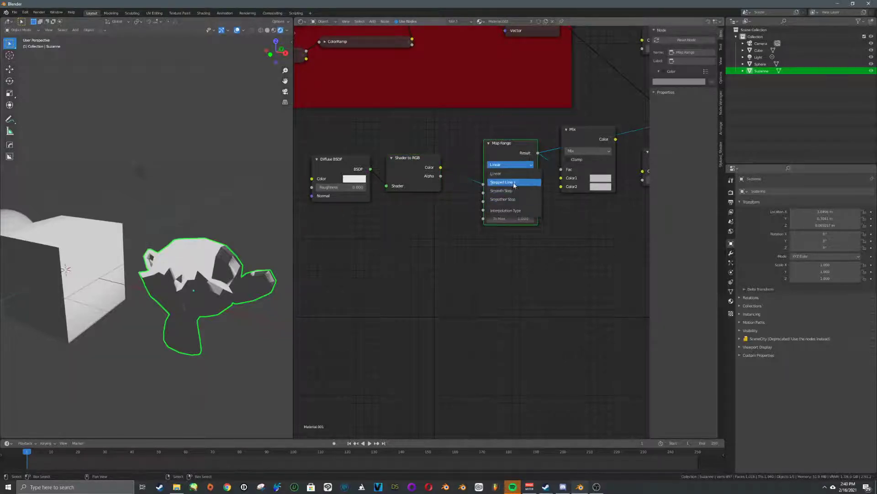
pyautogui.click(513, 184)
pyautogui.moveTo(514, 227); pyautogui.dragTo(488, 227)
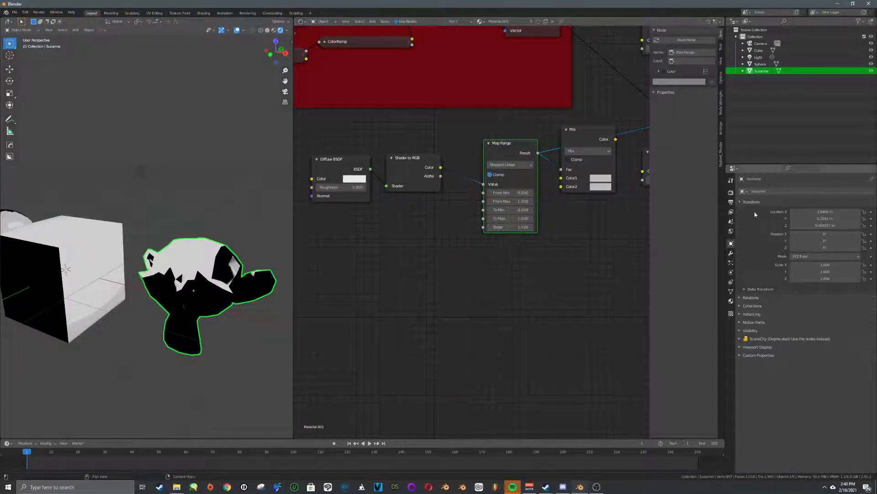
# Set the render shadows' Cube Size and Cascade Size to 2048 px and inspect the shadow edges on the cube.
pyautogui.click(731, 191)
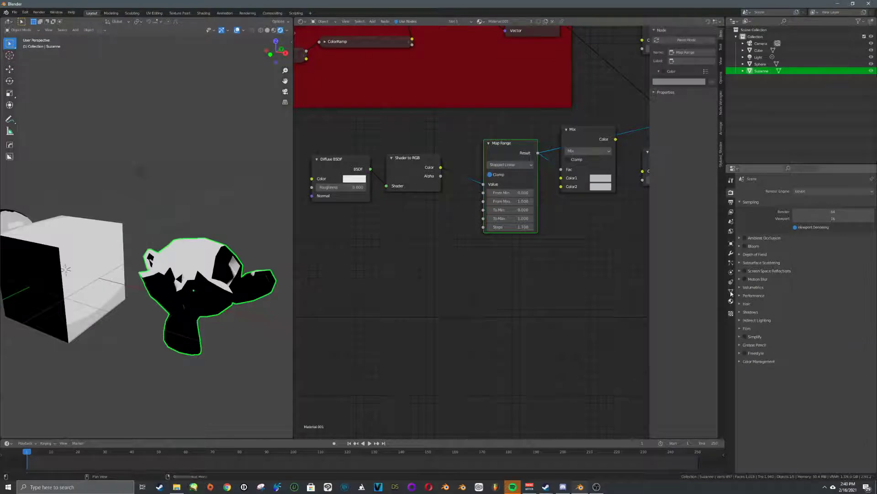
pyautogui.click(752, 312)
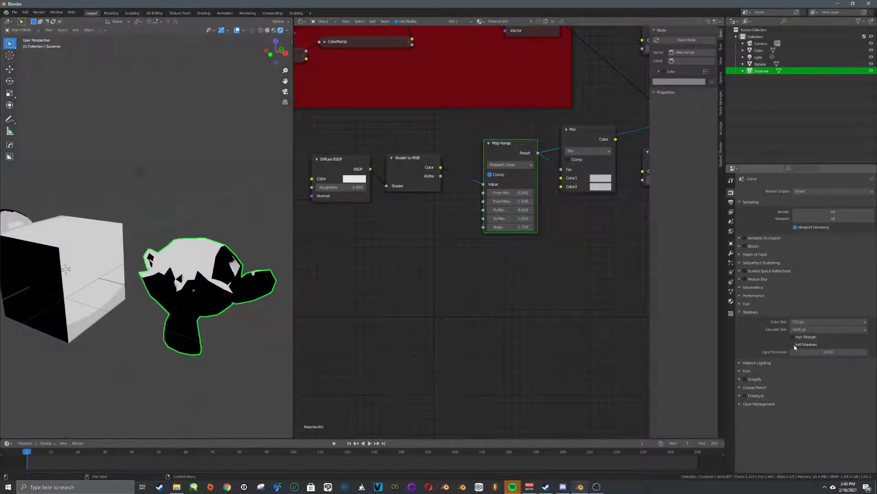
pyautogui.click(818, 322)
pyautogui.click(814, 367)
pyautogui.click(816, 329)
pyautogui.click(814, 374)
pyautogui.scroll(5, 123, 273)
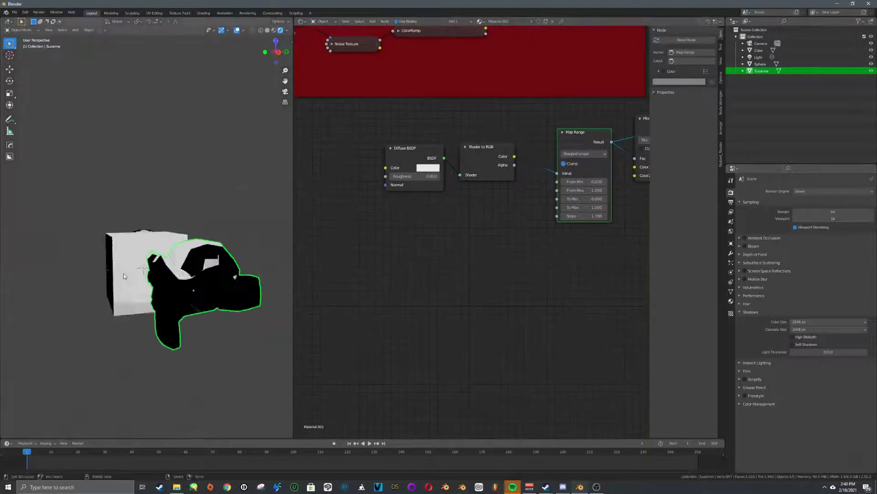
pyautogui.moveTo(123, 266); pyautogui.dragTo(212, 261, button='middle')
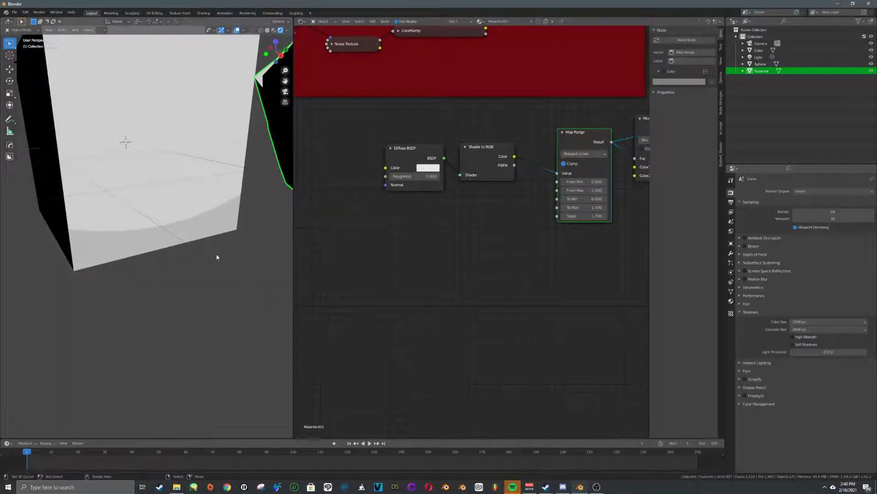
# Shift Diffuse BSDF slightly away from Shader to RGB and view the stepped shading on all objects.
pyautogui.moveTo(393, 160); pyautogui.dragTo(387, 161)
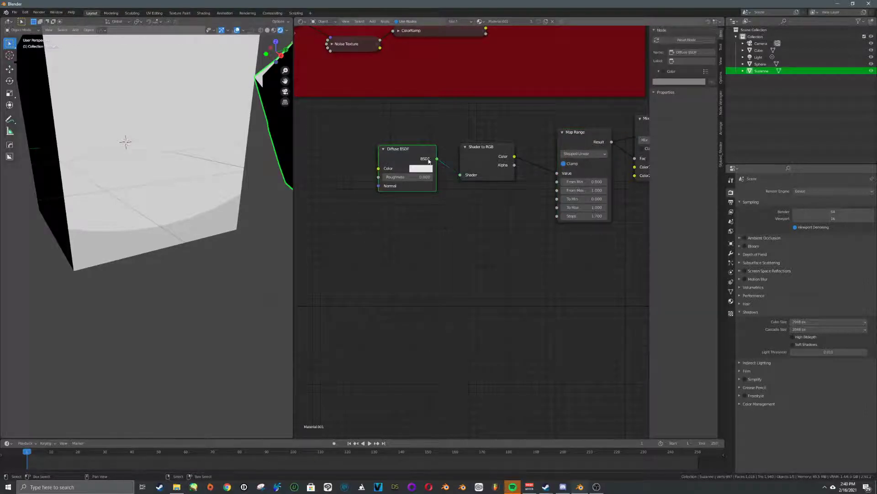
pyautogui.scroll(-4, 174, 158)
pyautogui.moveTo(175, 158); pyautogui.dragTo(159, 169, button='middle')
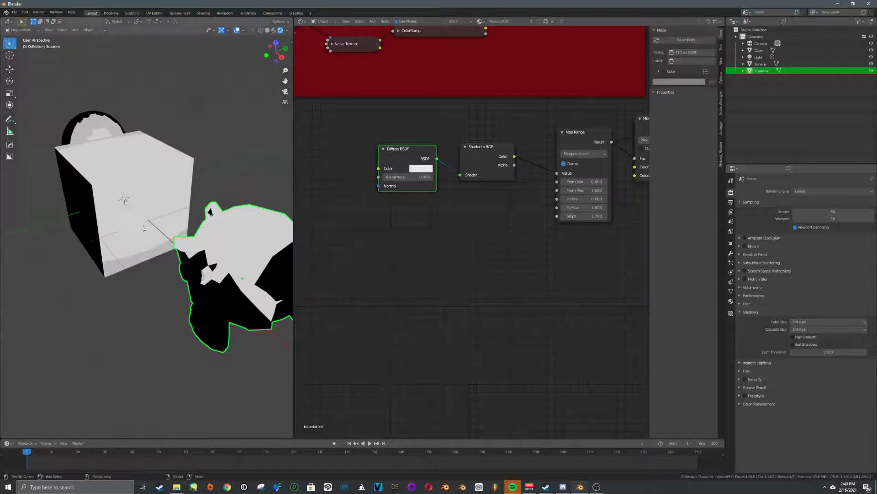
# Move the light around the cube and Suzanne to test the shadows, leave it above and between them, and reselect Suzanne.
pyautogui.moveTo(144, 226); pyautogui.dragTo(151, 278, button='middle')
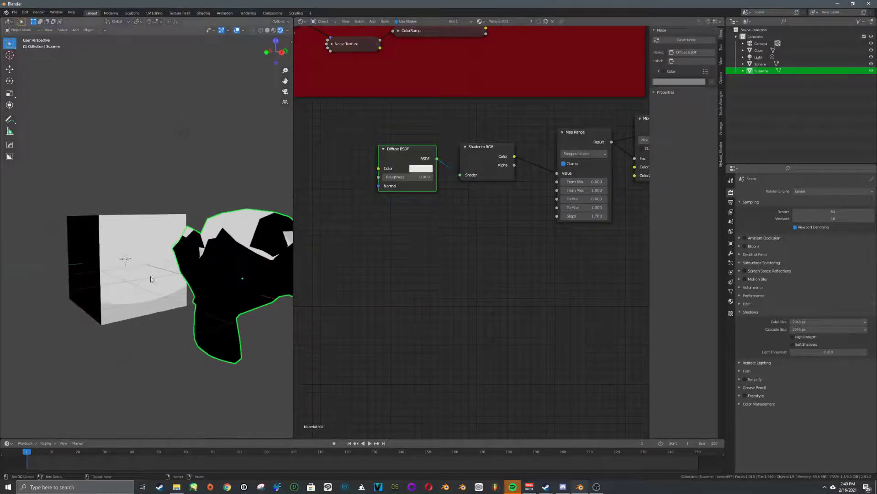
pyautogui.rightClick(183, 137)
pyautogui.press('g')
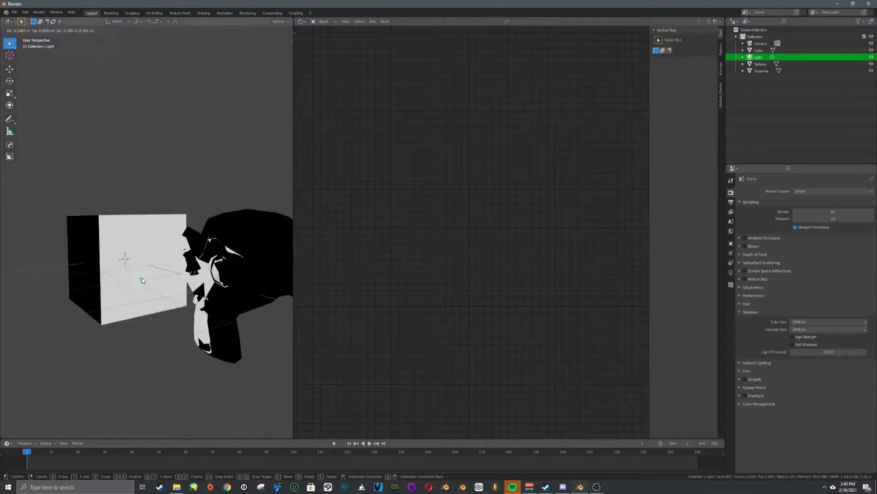
pyautogui.click(154, 280)
pyautogui.press('g')
pyautogui.click(196, 202)
pyautogui.moveTo(196, 202); pyautogui.dragTo(224, 254, button='middle')
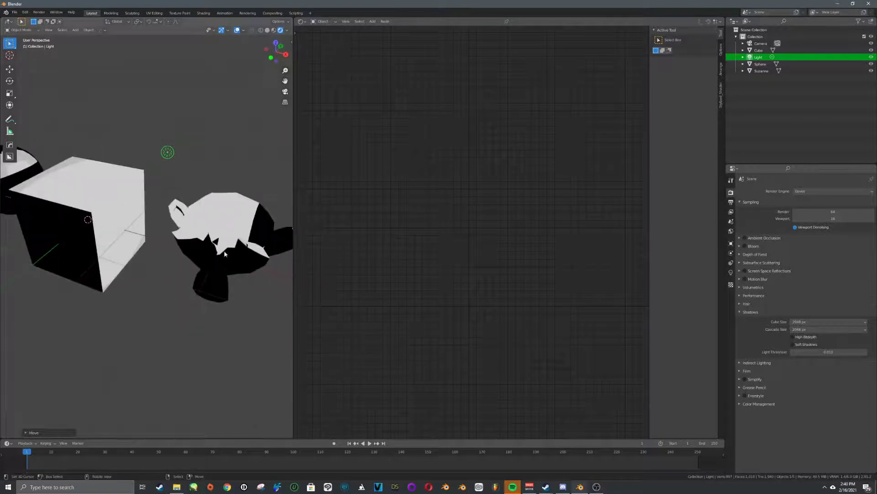
pyautogui.rightClick(235, 238)
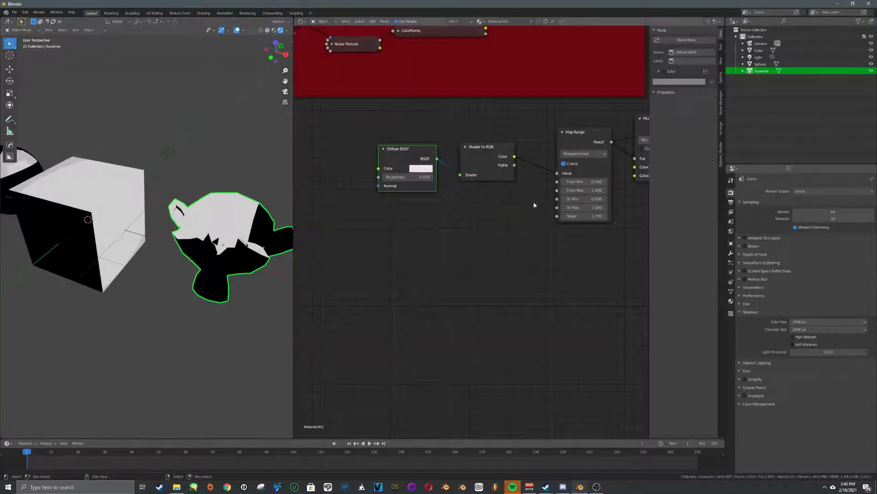
# Set Map Range's Steps to 10 and inspect the shading bands on the sphere.
pyautogui.doubleClick(584, 216)
pyautogui.write('1')
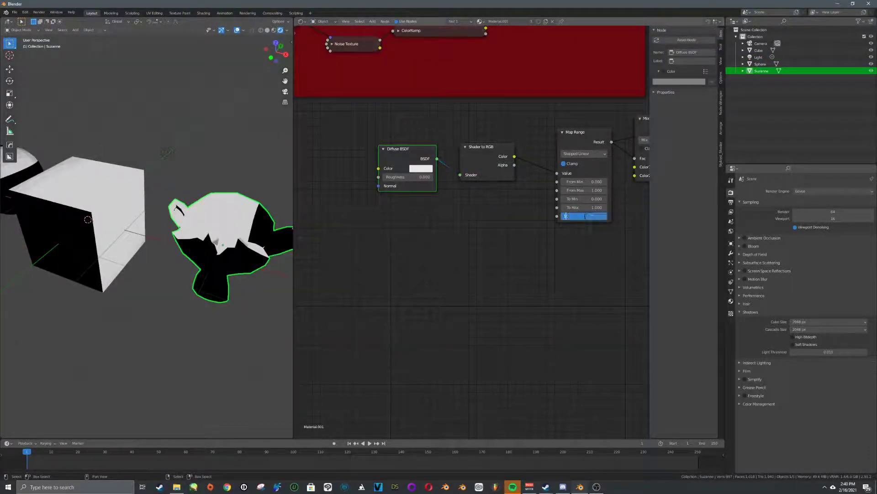
pyautogui.write('0')
pyautogui.press('Return')
pyautogui.scroll(-2, 70, 209)
pyautogui.scroll(3, 160, 263)
pyautogui.keyDown('shift'); pyautogui.moveTo(70, 208); pyautogui.dragTo(204, 276, button='middle'); pyautogui.keyUp('shift')
pyautogui.scroll(2, 204, 276)
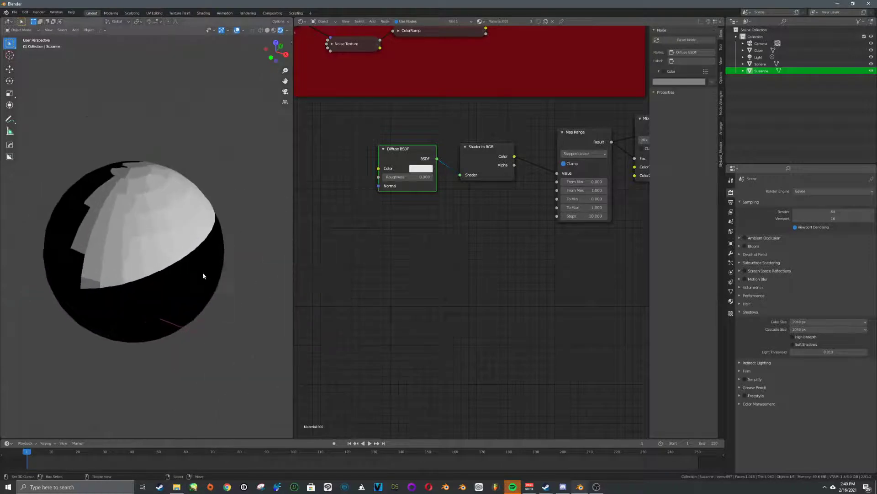
pyautogui.scroll(3, 204, 276)
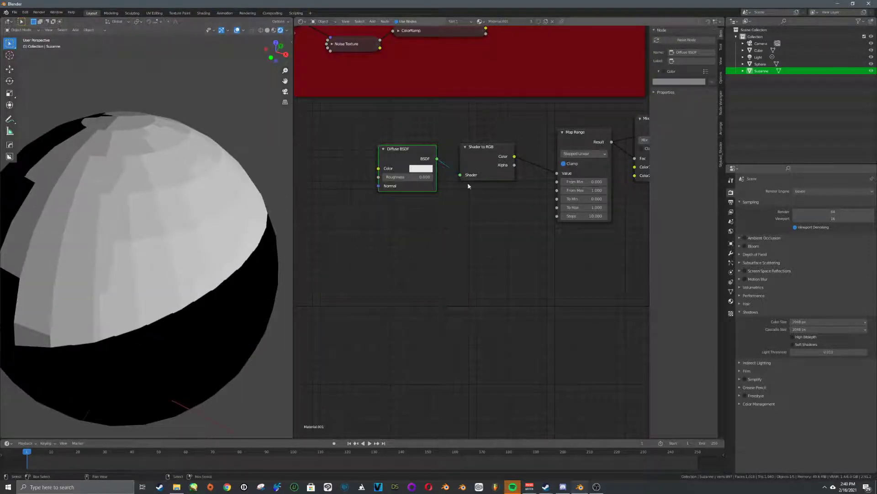
# Set Map Range's Steps to 5 and check the shading on the sphere, cube and Suzanne.
pyautogui.doubleClick(584, 216)
pyautogui.write('5')
pyautogui.press('Return')
pyautogui.scroll(-5, 199, 243)
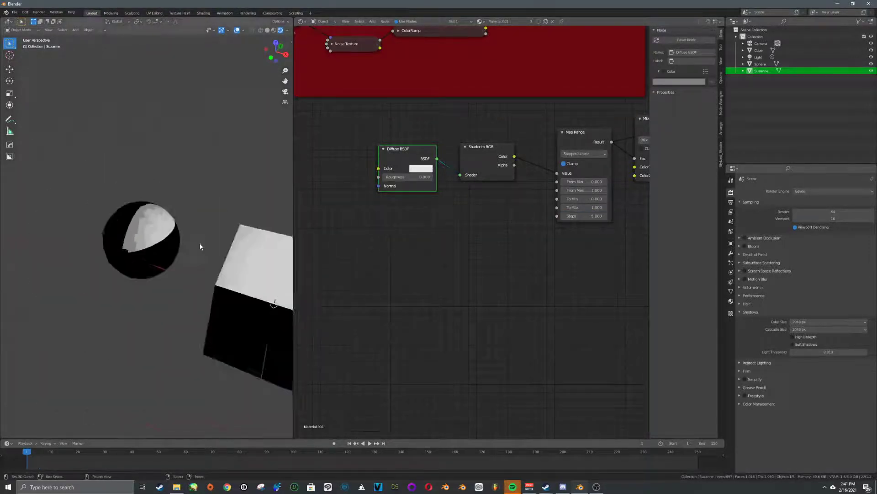
pyautogui.scroll(-2, 199, 243)
pyautogui.scroll(4, 240, 259)
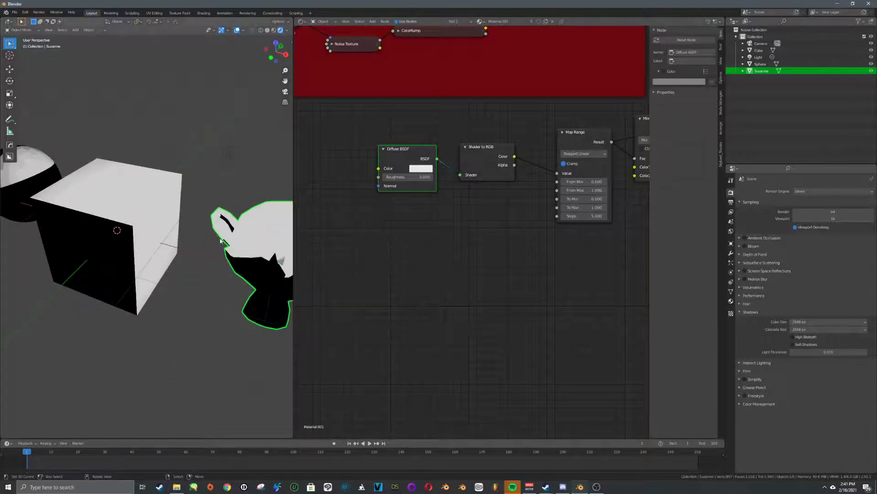
pyautogui.moveTo(221, 241); pyautogui.dragTo(207, 245, button='middle')
# Place the Mix color node between Map Range and the red Emission, and preview its output on the objects.
pyautogui.moveTo(495, 223); pyautogui.dragTo(442, 242, button='middle')
pyautogui.moveTo(519, 165); pyautogui.dragTo(521, 196)
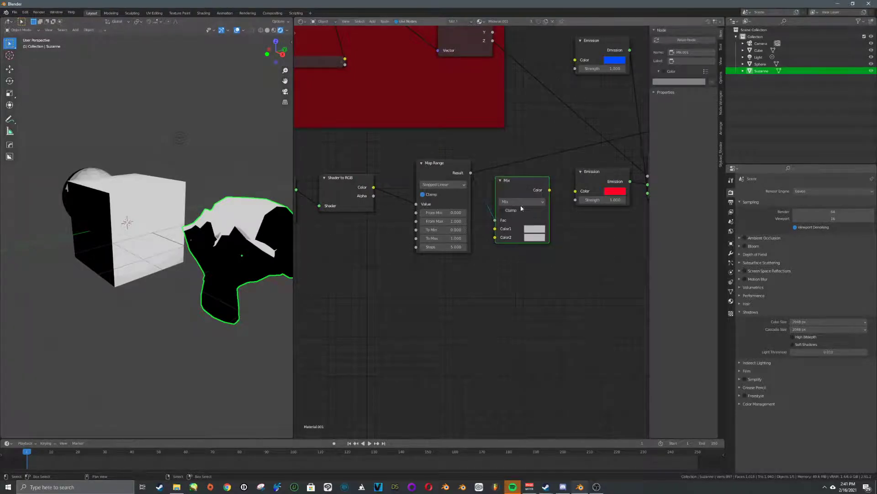
pyautogui.moveTo(534, 204); pyautogui.dragTo(490, 203, button='middle')
pyautogui.keyDown('ctrl'); pyautogui.keyDown('shift'); pyautogui.click(485, 203); pyautogui.keyUp('shift'); pyautogui.keyUp('ctrl')
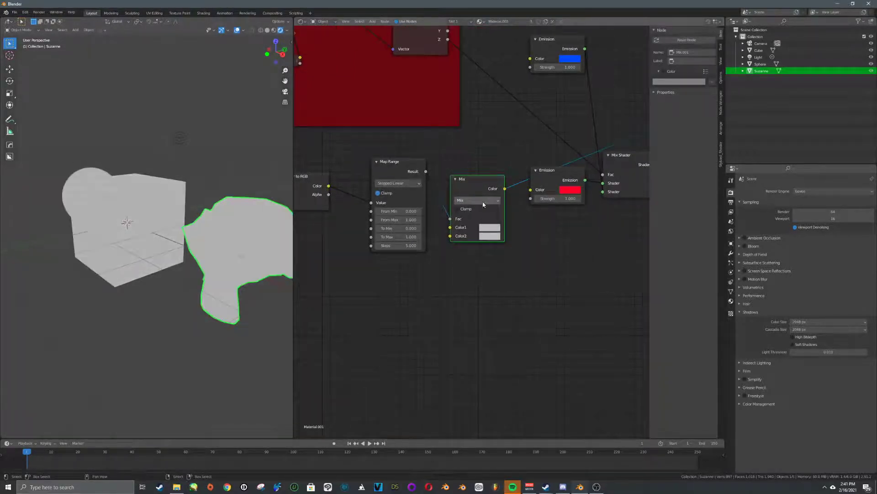
# Set the Mix node's Color1 to dark maroon and its Color2 to turquoise.
pyautogui.click(490, 236)
pyautogui.moveTo(526, 172)
pyautogui.mouseDown()
pyautogui.moveTo(483, 154)
pyautogui.moveTo(494, 143)
pyautogui.mouseUp()
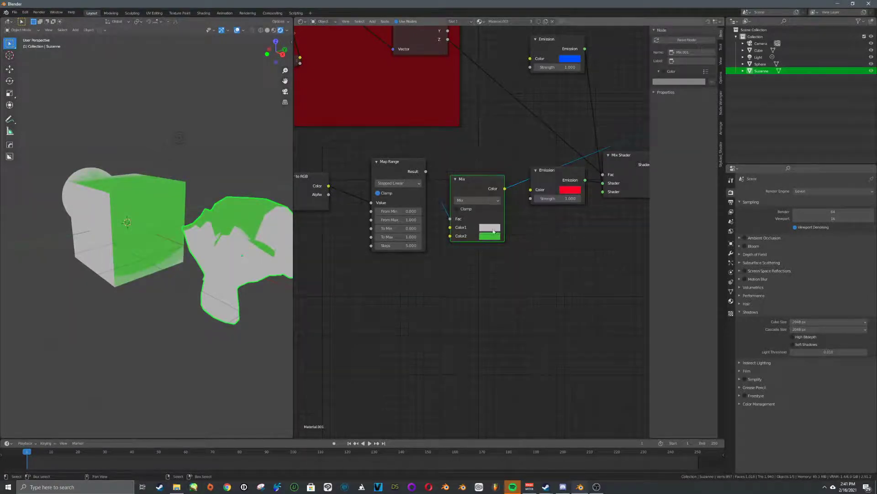
pyautogui.click(490, 227)
pyautogui.moveTo(525, 144); pyautogui.dragTo(510, 123)
pyautogui.moveTo(536, 152)
pyautogui.mouseDown()
pyautogui.moveTo(517, 163)
pyautogui.moveTo(502, 158)
pyautogui.moveTo(519, 162)
pyautogui.mouseUp()
pyautogui.moveTo(546, 130); pyautogui.dragTo(546, 159)
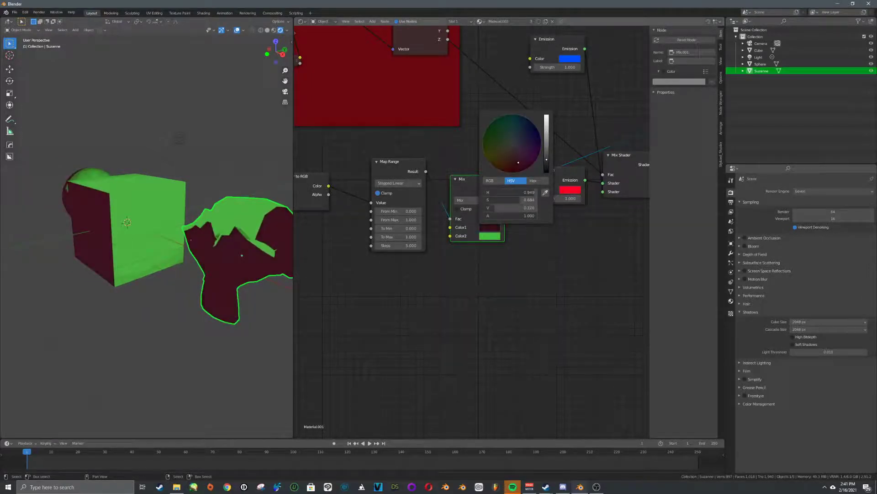
pyautogui.click(489, 238)
pyautogui.click(511, 132)
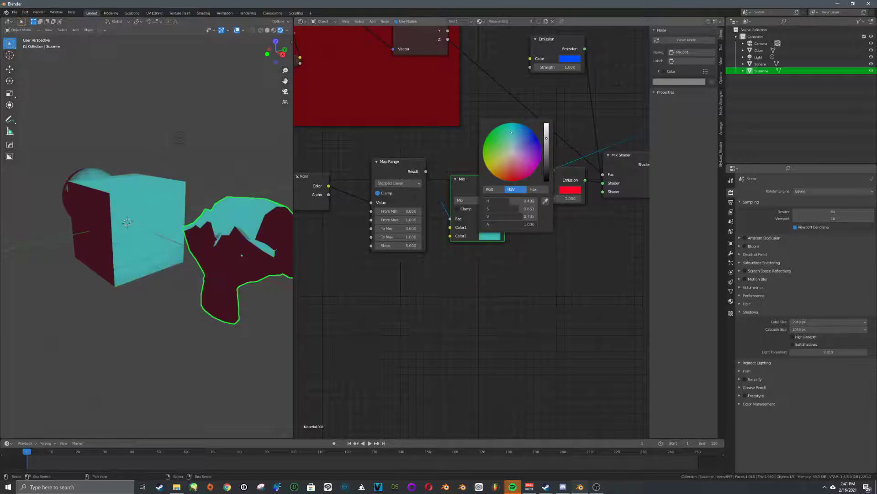
# Try moving the light toward the cube to test the maroon and turquoise shading.
pyautogui.click(178, 138)
pyautogui.press('g')
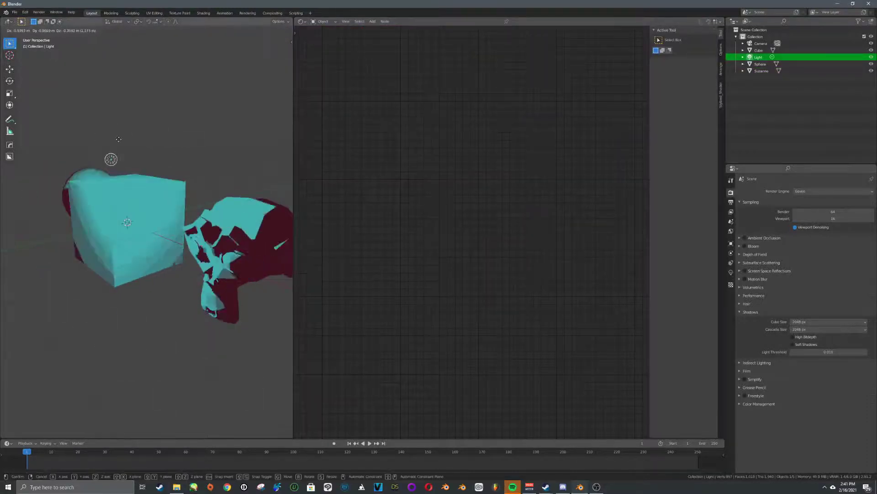
pyautogui.rightClick(161, 118)
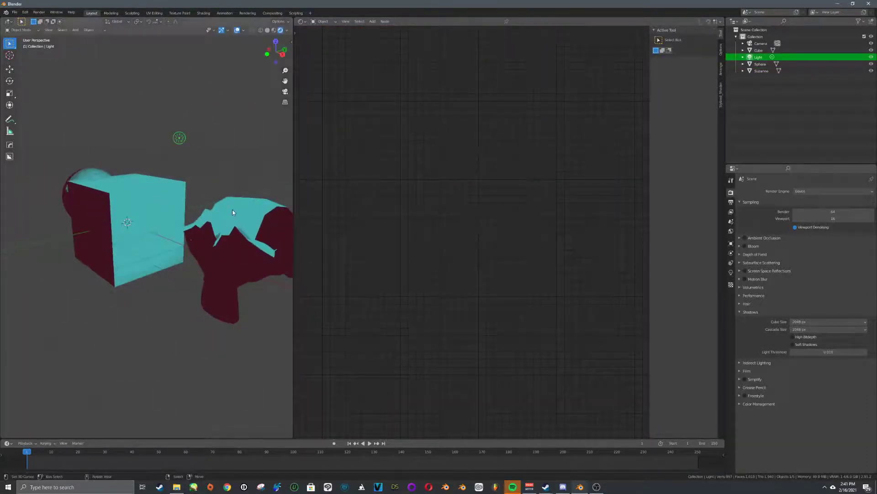
# Feed the Mix node's Color into the red Emission's Color and preview the Mix Shader on the objects.
pyautogui.click(246, 215)
pyautogui.moveTo(519, 198); pyautogui.dragTo(474, 233, button='middle')
pyautogui.click(510, 224)
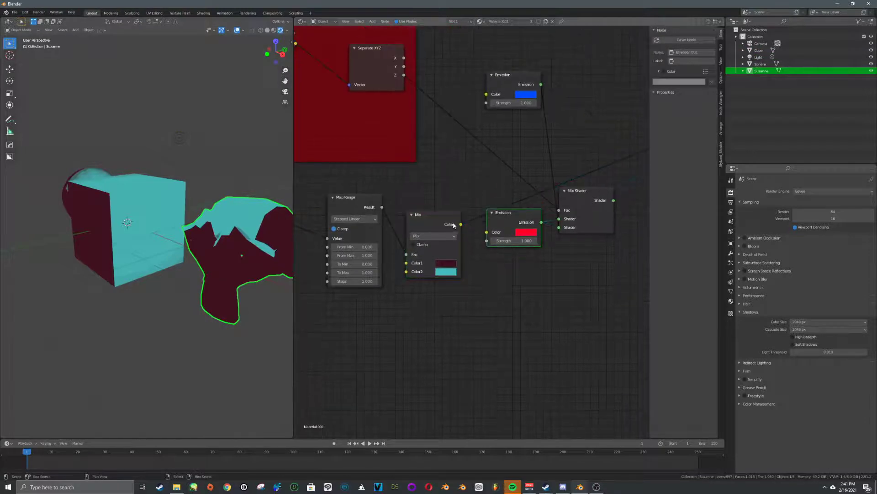
pyautogui.moveTo(596, 219); pyautogui.dragTo(493, 216, button='middle')
pyautogui.keyDown('ctrl'); pyautogui.keyDown('shift'); pyautogui.click(493, 216); pyautogui.keyUp('shift'); pyautogui.keyUp('ctrl')
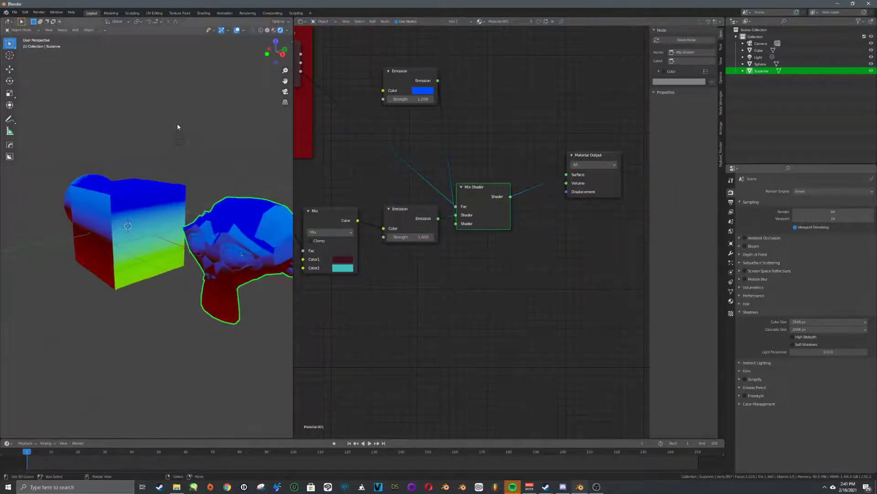
# Move the light around the objects to test the mixed shading, leave it above the cube, and reselect Suzanne.
pyautogui.click(178, 137)
pyautogui.press('g')
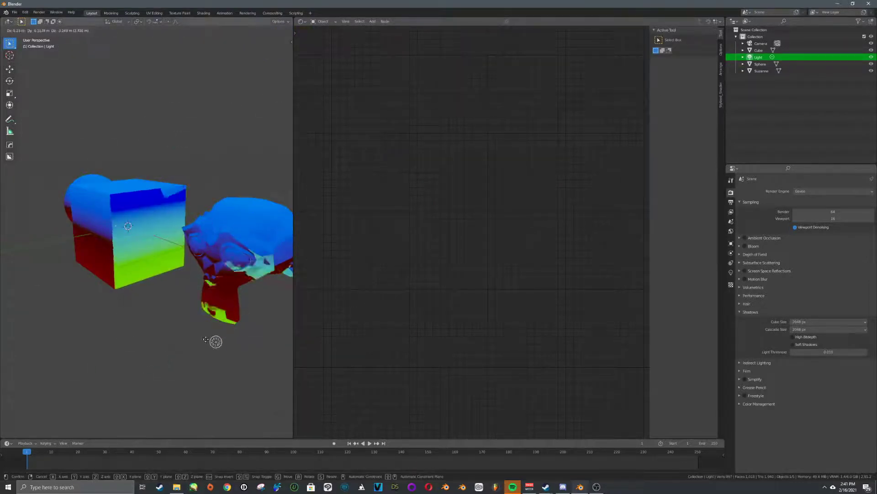
pyautogui.click(191, 135)
pyautogui.click(237, 219)
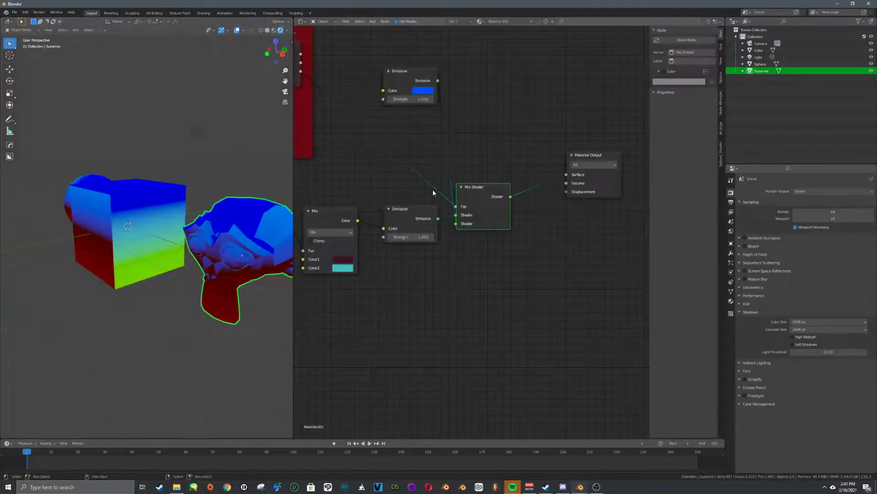
# Reposition the blue Emission node above the Mix Shader, clear of the Top Mask frame.
pyautogui.scroll(-4, 433, 192)
pyautogui.moveTo(433, 192); pyautogui.dragTo(507, 243, button='middle')
pyautogui.moveTo(490, 171); pyautogui.dragTo(489, 163)
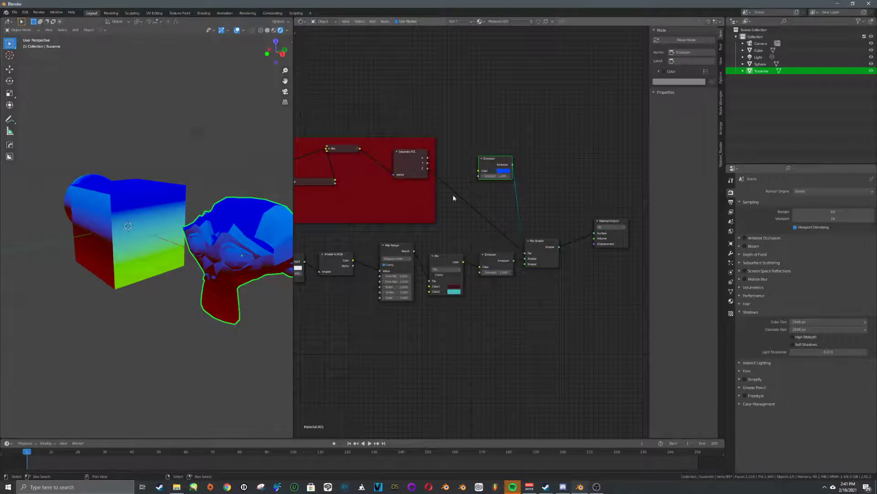
pyautogui.scroll(2, 516, 199)
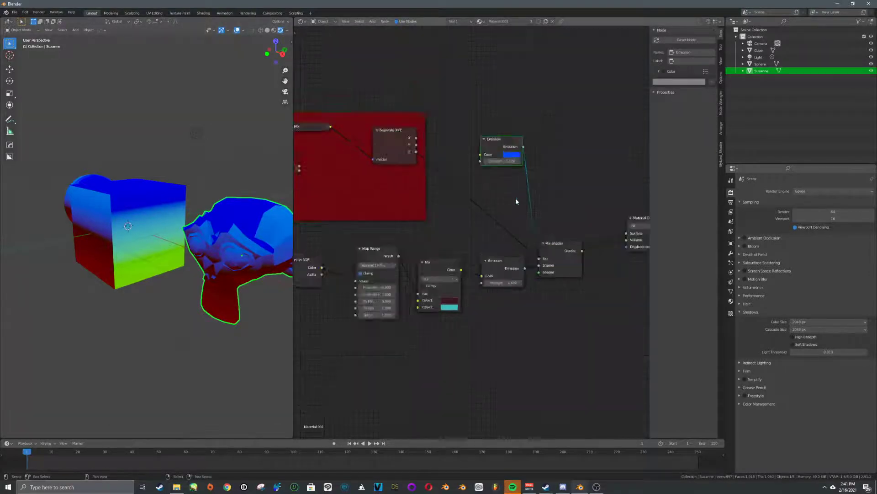
pyautogui.moveTo(508, 120)
pyautogui.mouseDown()
pyautogui.moveTo(502, 124)
pyautogui.moveTo(513, 131)
pyautogui.mouseUp()
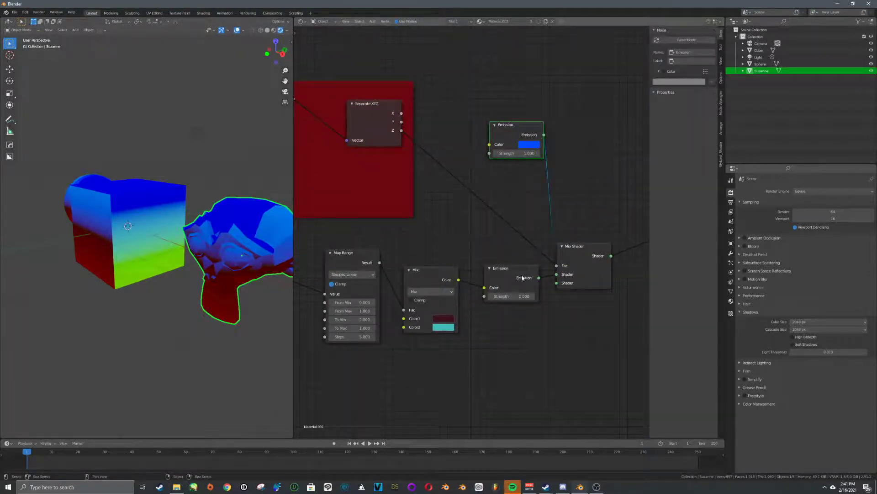
pyautogui.scroll(-3, 407, 222)
pyautogui.moveTo(407, 222); pyautogui.dragTo(491, 210, button='middle')
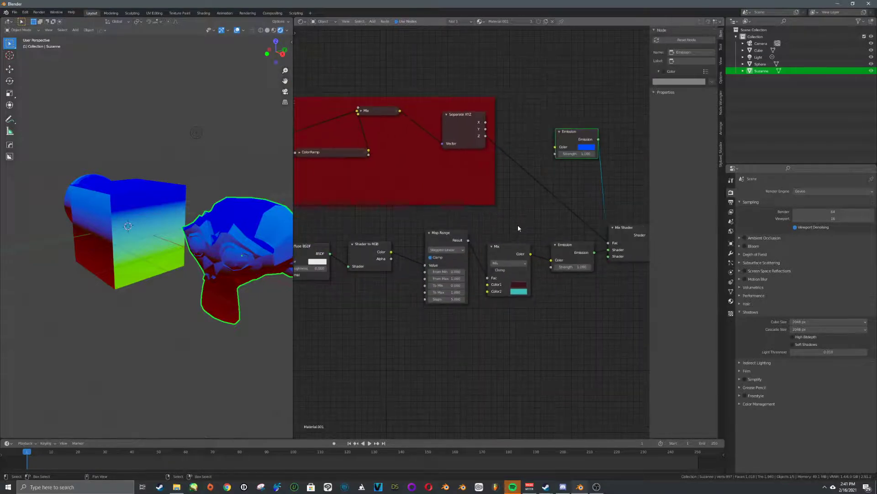
pyautogui.moveTo(579, 139); pyautogui.dragTo(596, 141)
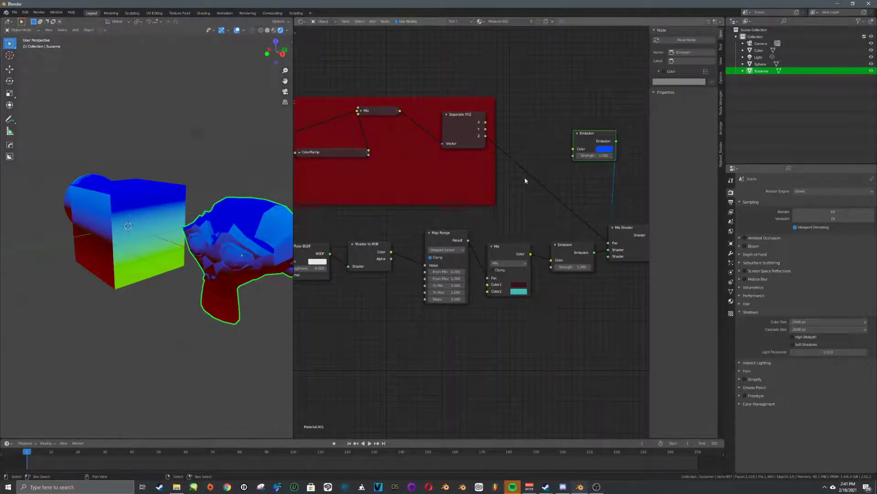
# Duplicate the maroon and turquoise Mix node and wire the copy between Map Range's Result and the blue Emission's Color.
pyautogui.hotkey('shift', 'd')
pyautogui.click(546, 75)
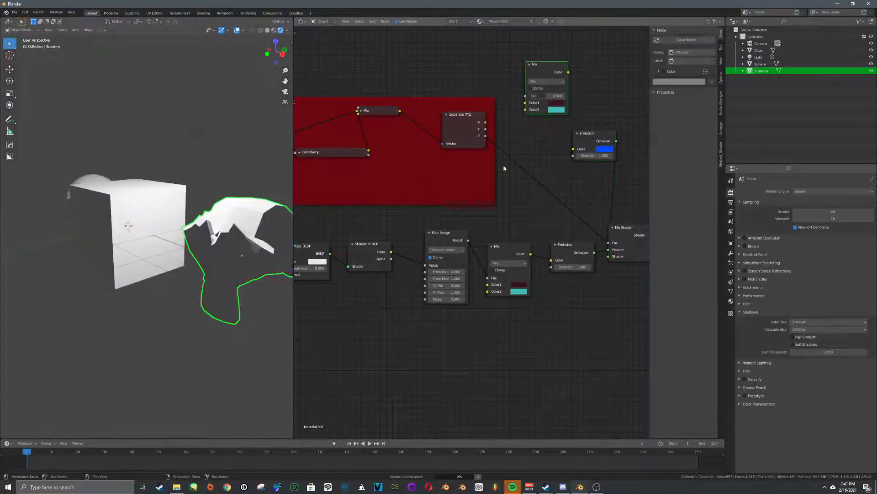
pyautogui.moveTo(469, 241); pyautogui.dragTo(516, 100)
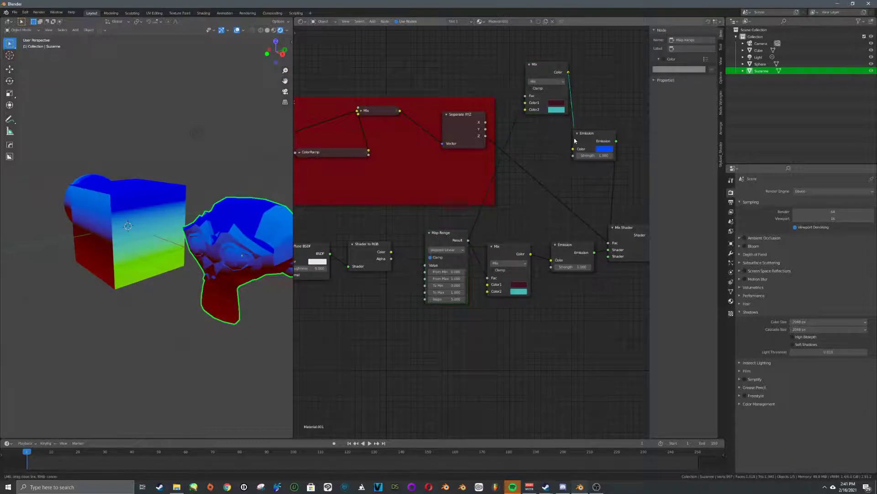
pyautogui.moveTo(569, 72); pyautogui.dragTo(573, 150)
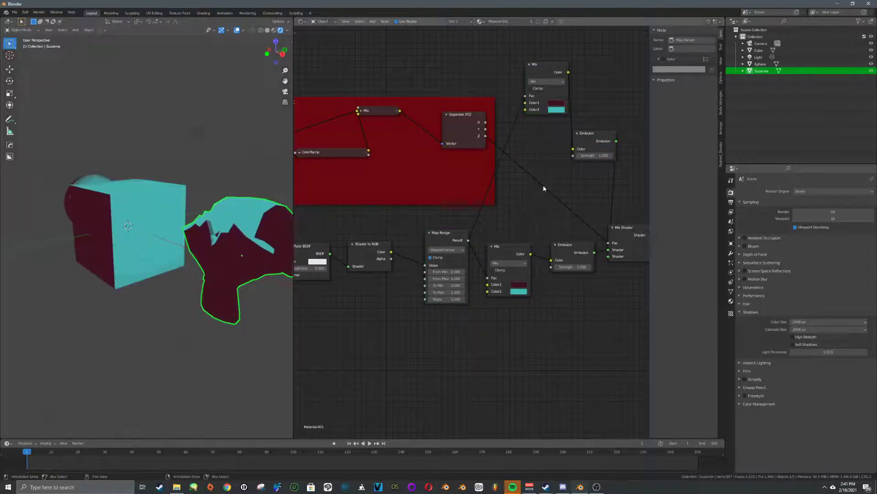
# Move the light lower and closer to Suzanne, and reselect Suzanne.
pyautogui.click(210, 157)
pyautogui.press('g')
pyautogui.click(234, 161)
pyautogui.click(256, 220)
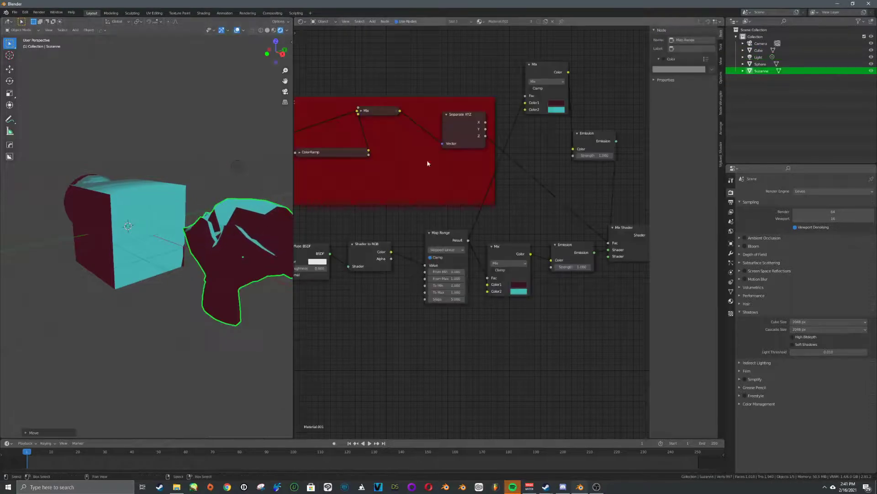
# Set the duplicated Mix node's Color2 to a light green-teal and its Color1 to dark blue.
pyautogui.click(559, 110)
pyautogui.click(577, 59)
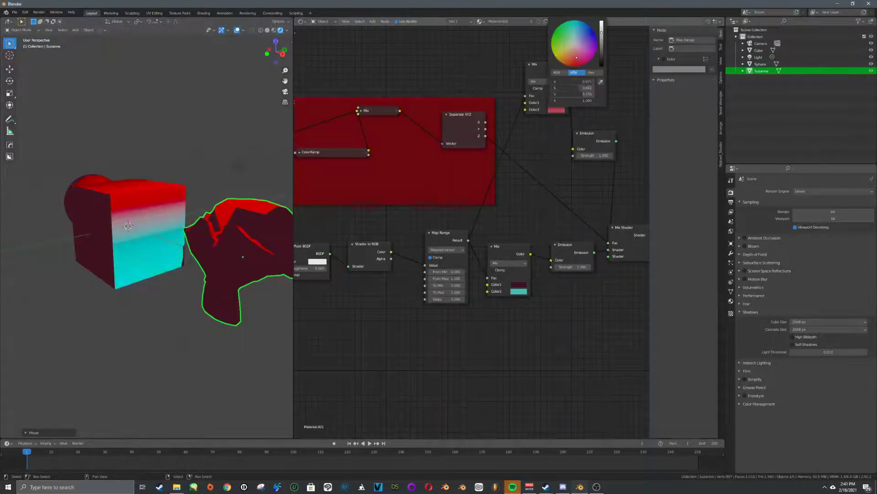
pyautogui.moveTo(575, 61); pyautogui.dragTo(568, 38)
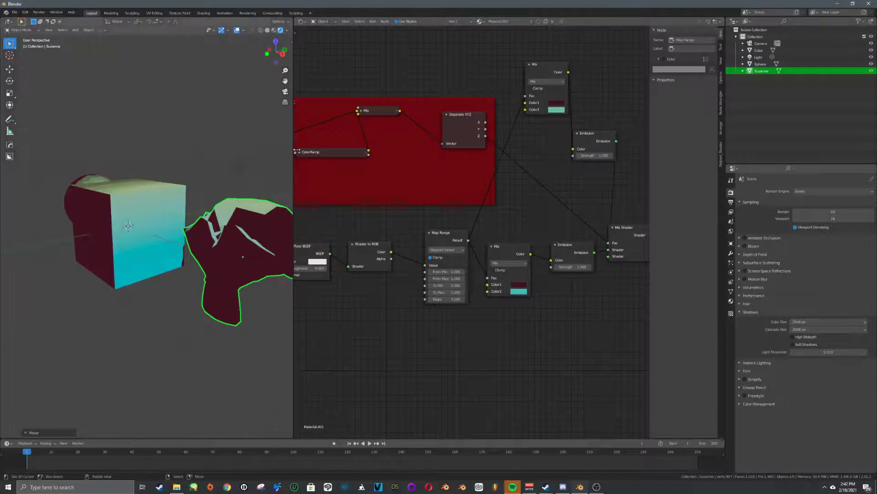
pyautogui.click(556, 103)
pyautogui.moveTo(586, 35)
pyautogui.mouseDown()
pyautogui.moveTo(586, 43)
pyautogui.moveTo(560, 31)
pyautogui.moveTo(583, 29)
pyautogui.mouseUp()
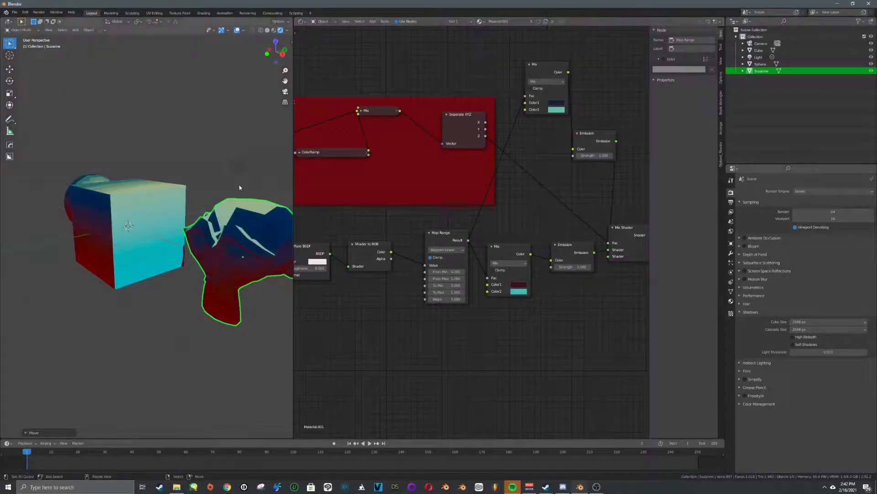
# Move the light back toward the cube to test both color pairs, and reselect Suzanne.
pyautogui.click(239, 166)
pyautogui.press('g')
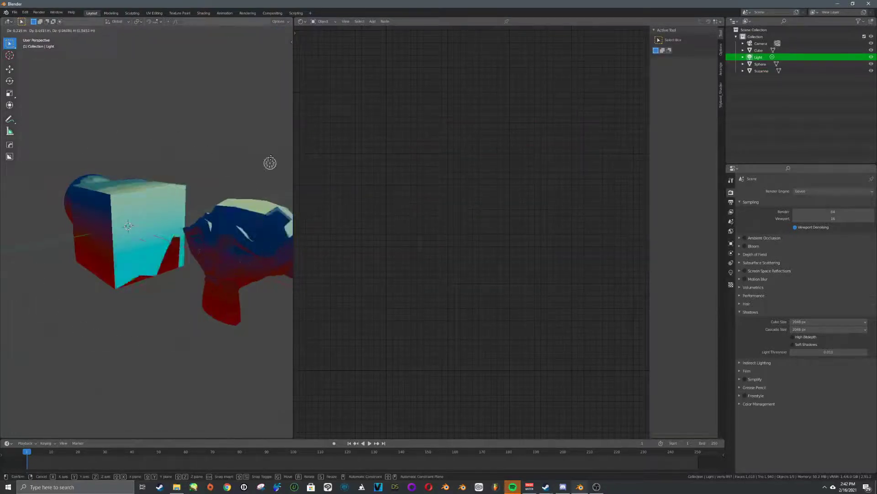
pyautogui.click(190, 167)
pyautogui.click(230, 212)
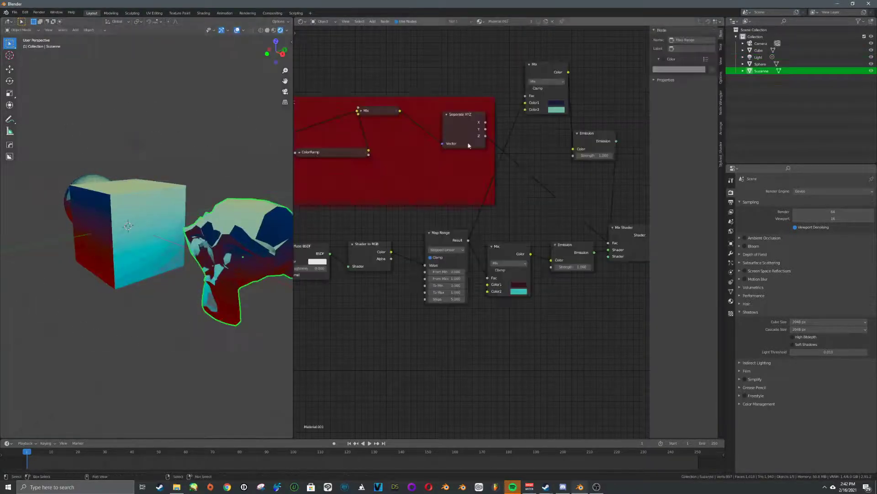
# Expand the Top Mask frame's Noise Texture node and set its Scale to 4.
pyautogui.scroll(5, 468, 144)
pyautogui.moveTo(475, 112); pyautogui.dragTo(624, 170, button='middle')
pyautogui.moveTo(397, 182); pyautogui.dragTo(480, 192, button='middle')
pyautogui.scroll(5, 137, 187)
pyautogui.moveTo(136, 189); pyautogui.dragTo(195, 170, button='middle')
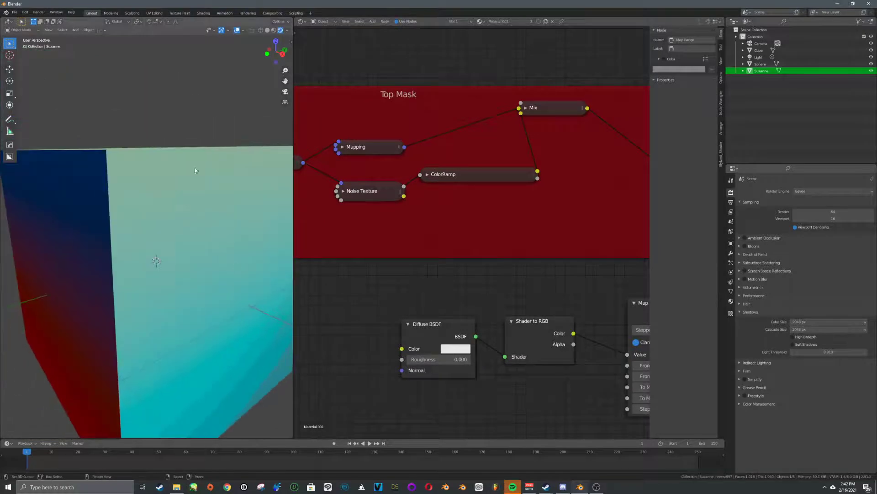
pyautogui.scroll(-6, 288, 187)
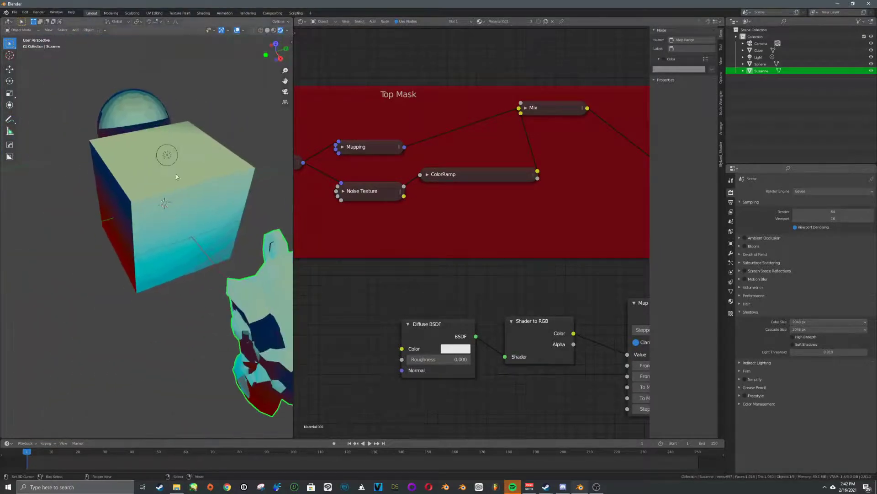
pyautogui.moveTo(452, 191); pyautogui.dragTo(409, 203, button='middle')
pyautogui.scroll(-3, 360, 199)
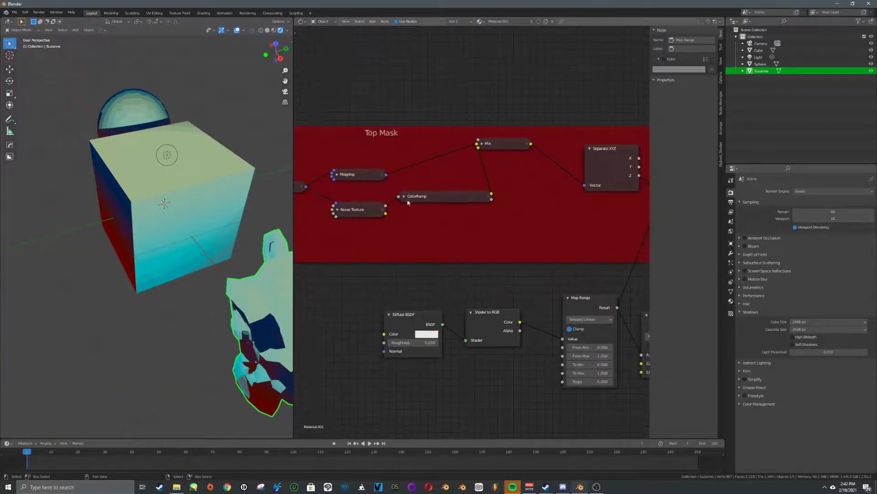
pyautogui.click(339, 210)
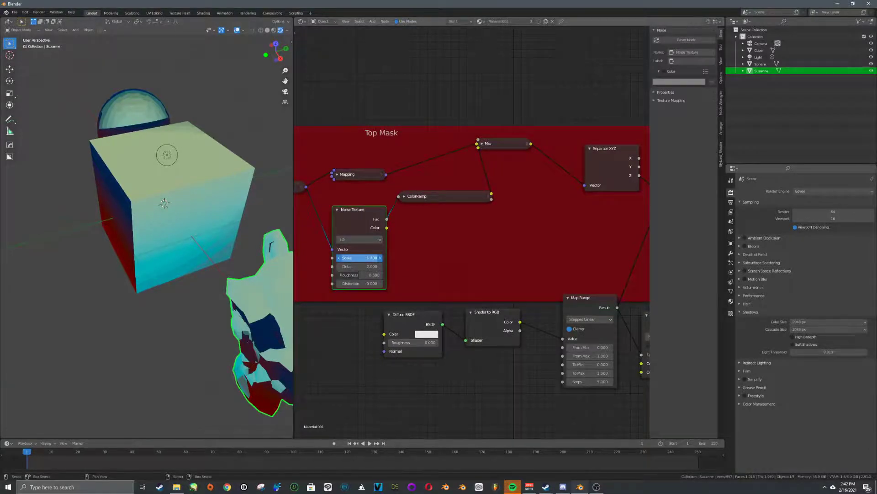
pyautogui.moveTo(359, 257); pyautogui.dragTo(358, 258)
# Shift the upper Emission node and the dark blue and green-teal Mix node further from the Top Mask frame.
pyautogui.moveTo(563, 232); pyautogui.dragTo(450, 223, button='middle')
pyautogui.scroll(-6, 457, 222)
pyautogui.moveTo(526, 203); pyautogui.dragTo(497, 202, button='middle')
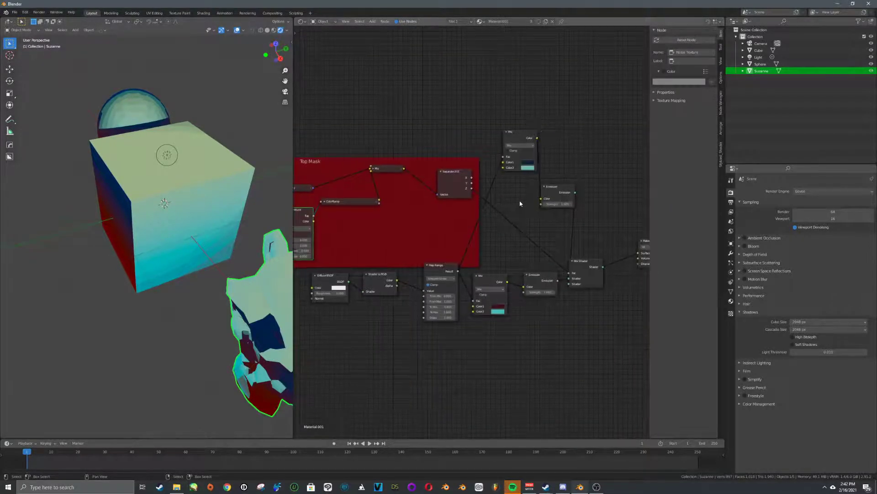
pyautogui.moveTo(560, 187); pyautogui.dragTo(588, 187)
pyautogui.moveTo(521, 139); pyautogui.dragTo(543, 146)
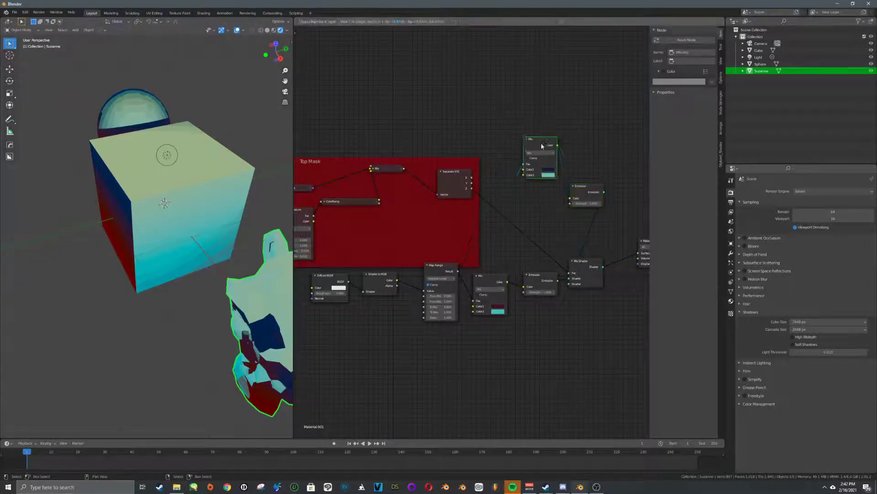
pyautogui.scroll(3, 559, 244)
pyautogui.moveTo(558, 244)
pyautogui.mouseDown(button='middle')
pyautogui.moveTo(582, 246)
pyautogui.moveTo(562, 243)
pyautogui.mouseUp(button='middle')
pyautogui.scroll(2, 214, 213)
# Preview the Separate XYZ node's outputs one by one, ending on Z, and examine the mask edge on the cube.
pyautogui.moveTo(207, 233); pyautogui.dragTo(219, 203, button='middle')
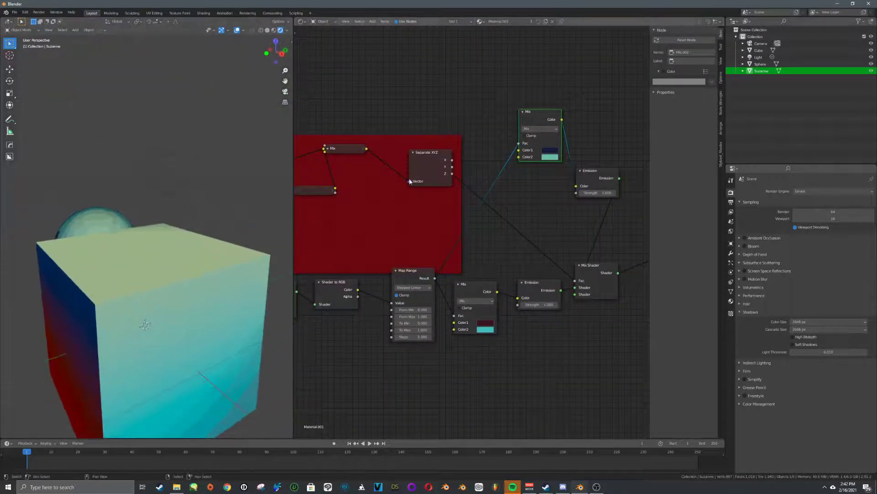
pyautogui.keyDown('ctrl'); pyautogui.keyDown('shift'); pyautogui.click(431, 158); pyautogui.keyUp('shift'); pyautogui.keyUp('ctrl')
pyautogui.keyDown('ctrl'); pyautogui.keyDown('shift'); pyautogui.click(431, 159); pyautogui.keyUp('shift'); pyautogui.keyUp('ctrl')
pyautogui.keyDown('ctrl'); pyautogui.keyDown('shift'); pyautogui.click(430, 158); pyautogui.keyUp('shift'); pyautogui.keyUp('ctrl')
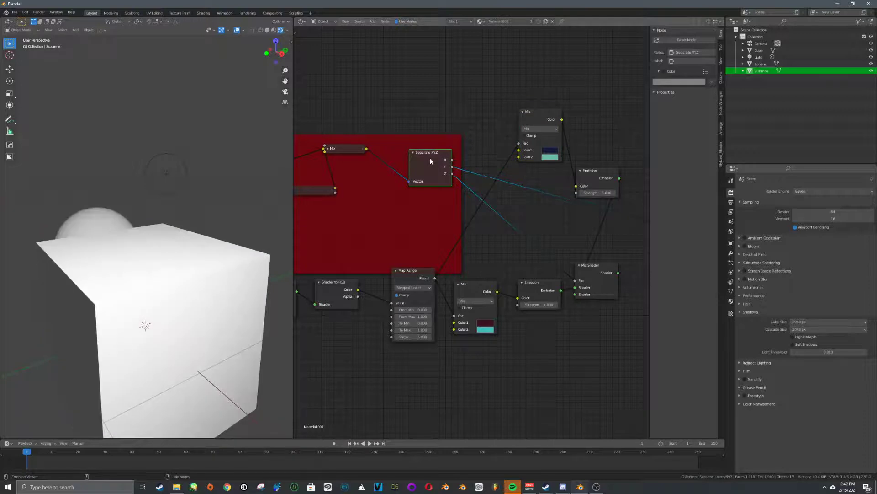
pyautogui.scroll(4, 209, 257)
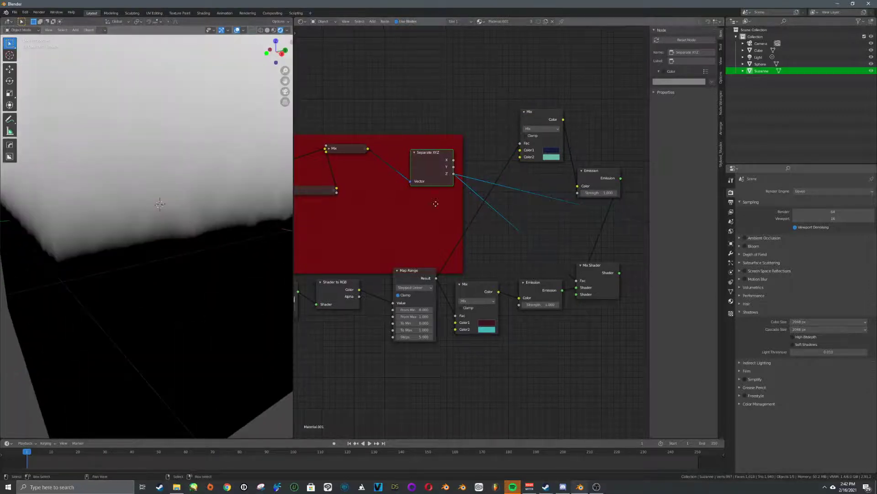
# Expand the Top Mask's ColorRamp, set its interpolation to Constant, and adjust the white stop's position.
pyautogui.moveTo(300, 208); pyautogui.dragTo(469, 208, button='middle')
pyautogui.click(436, 191)
pyautogui.click(491, 216)
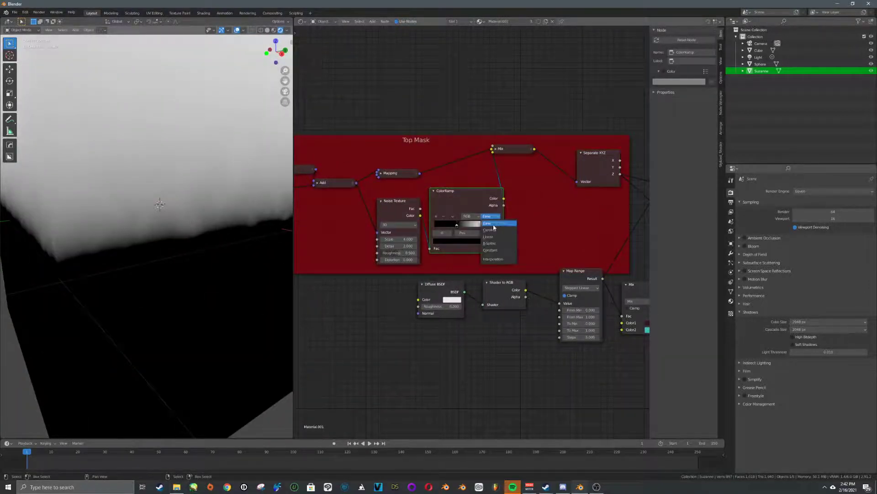
pyautogui.click(494, 252)
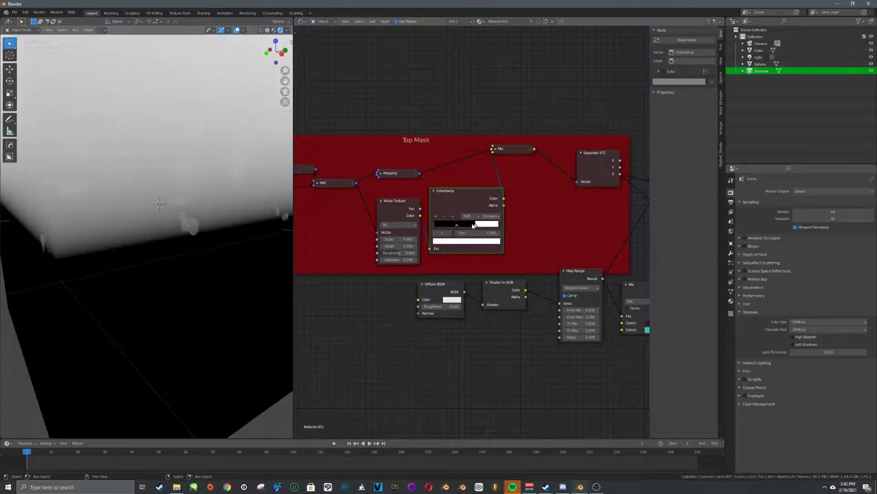
pyautogui.moveTo(474, 225)
pyautogui.mouseDown()
pyautogui.moveTo(452, 226)
pyautogui.moveTo(470, 226)
pyautogui.mouseUp()
# Examine the mask on the cube and Suzanne, and route the Mix Shader back to the Material Output.
pyautogui.scroll(-5, 160, 200)
pyautogui.moveTo(159, 200); pyautogui.dragTo(142, 235, button='middle')
pyautogui.scroll(-6, 165, 206)
pyautogui.scroll(4, 142, 235)
pyautogui.moveTo(550, 211); pyautogui.dragTo(480, 198, button='middle')
pyautogui.scroll(-5, 435, 203)
pyautogui.scroll(2, 481, 198)
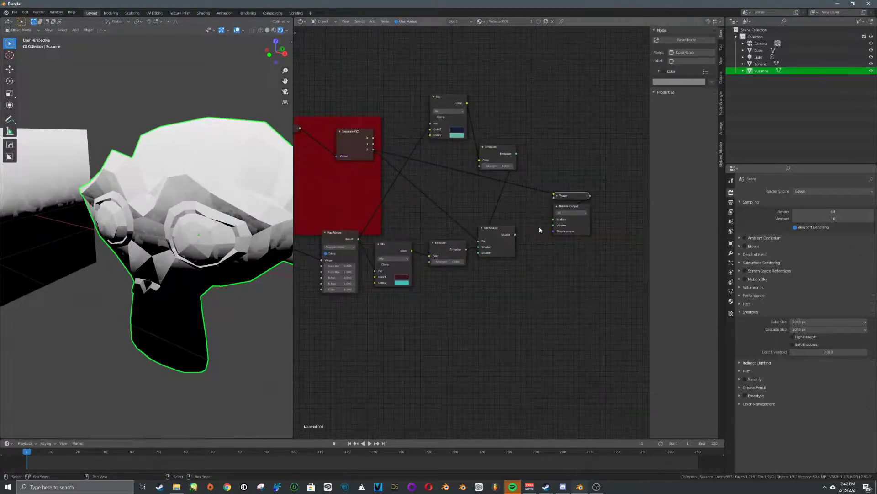
pyautogui.keyDown('ctrl'); pyautogui.keyDown('shift'); pyautogui.click(499, 237); pyautogui.keyUp('shift'); pyautogui.keyUp('ctrl')
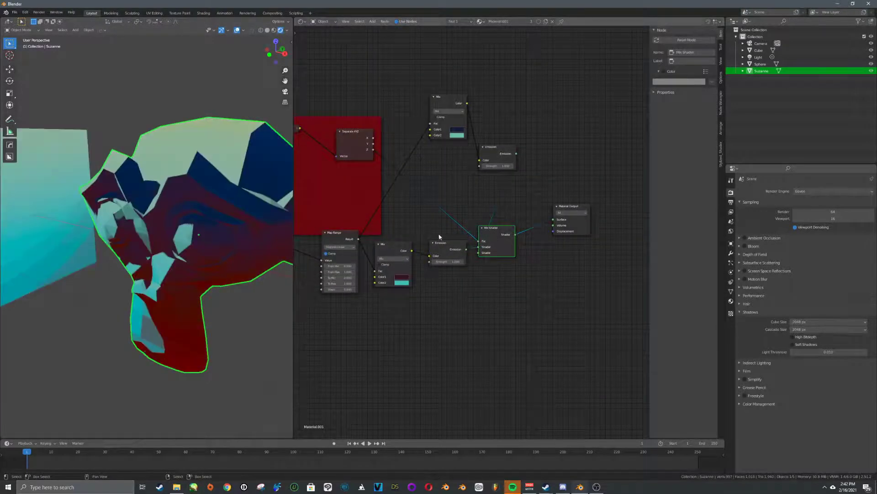
pyautogui.moveTo(158, 233)
pyautogui.mouseDown(button='middle')
pyautogui.moveTo(72, 228)
pyautogui.moveTo(146, 234)
pyautogui.mouseUp(button='middle')
pyautogui.scroll(2, 146, 236)
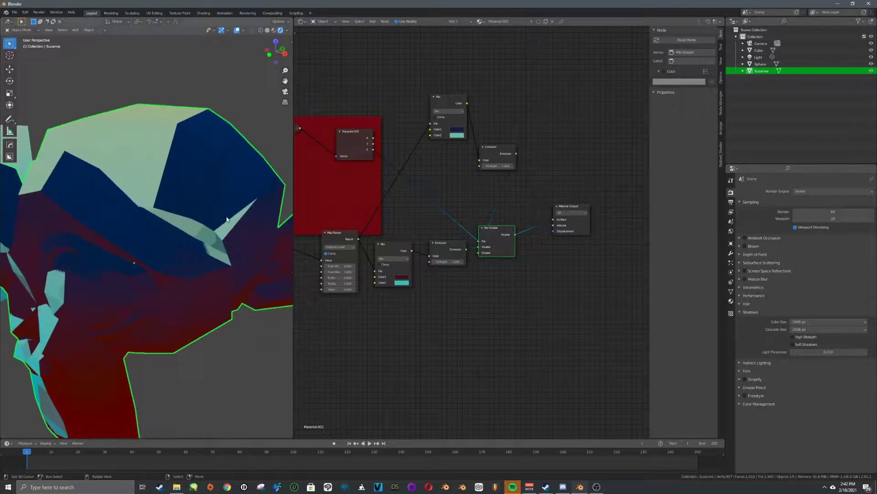
# Set the upper Mix node's Color2 to red.
pyautogui.moveTo(454, 156); pyautogui.dragTo(539, 192, button='middle')
pyautogui.scroll(5, 538, 192)
pyautogui.click(575, 145)
pyautogui.moveTo(600, 84); pyautogui.dragTo(601, 81)
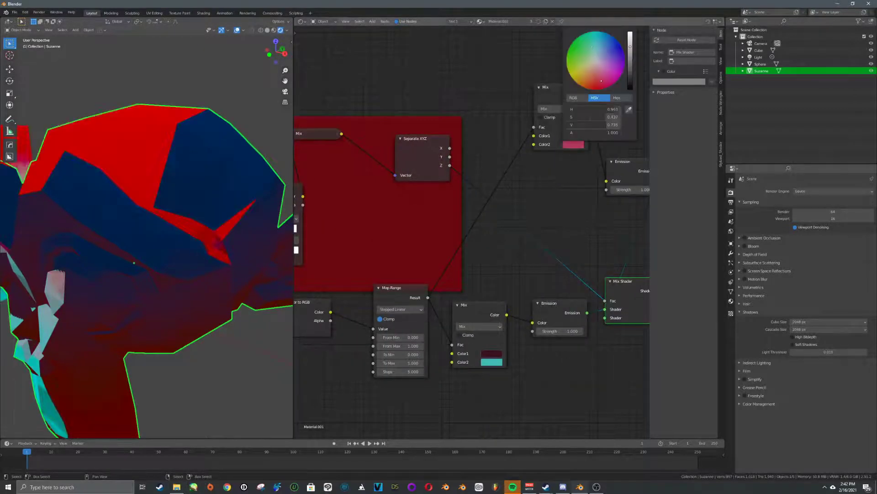
# Move the light across to the far side of Suzanne to test the colors, and reselect Suzanne.
pyautogui.scroll(-6, 64, 158)
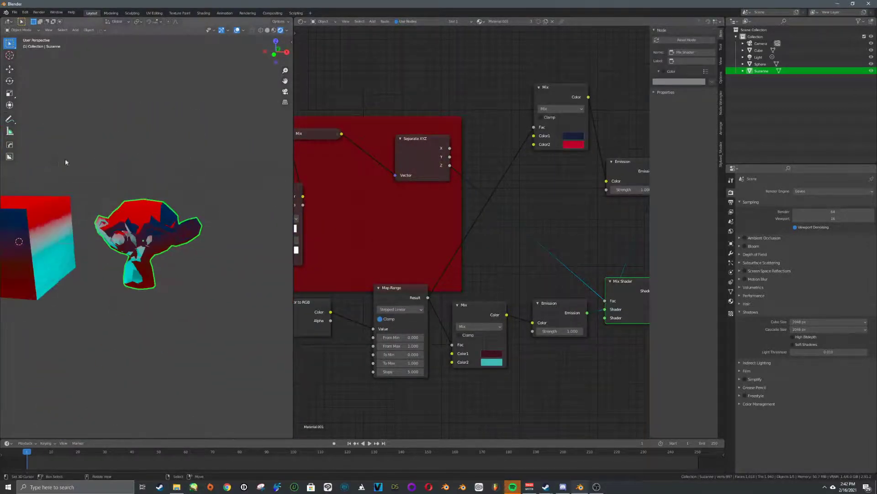
pyautogui.click(64, 158)
pyautogui.press('g')
pyautogui.click(224, 197)
pyautogui.scroll(5, 139, 229)
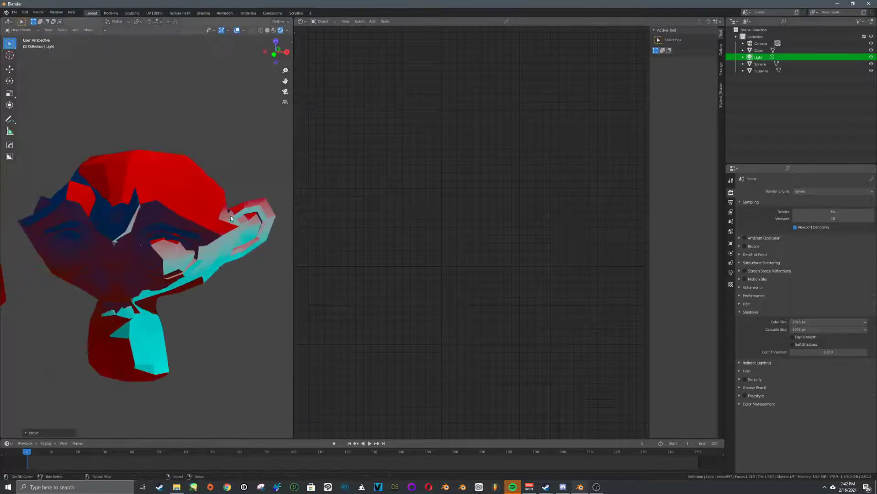
pyautogui.scroll(4, 139, 228)
pyautogui.scroll(-2, 134, 191)
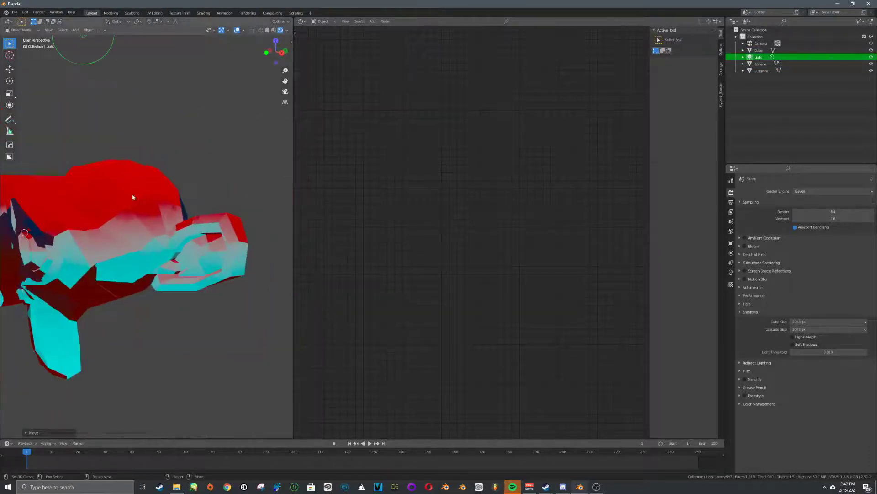
pyautogui.click(124, 219)
# Set the lower Mix node's Color2 to a salmon pink.
pyautogui.moveTo(492, 361); pyautogui.dragTo(422, 312, button='middle')
pyautogui.click(423, 312)
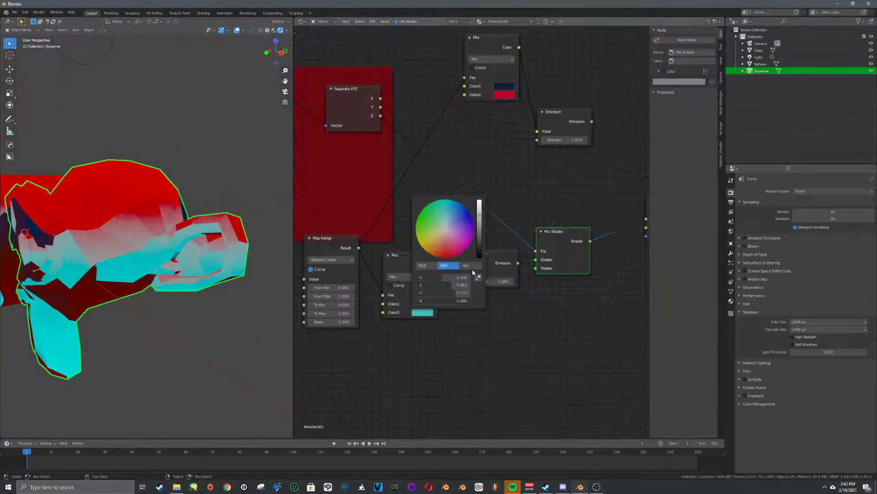
pyautogui.click(443, 238)
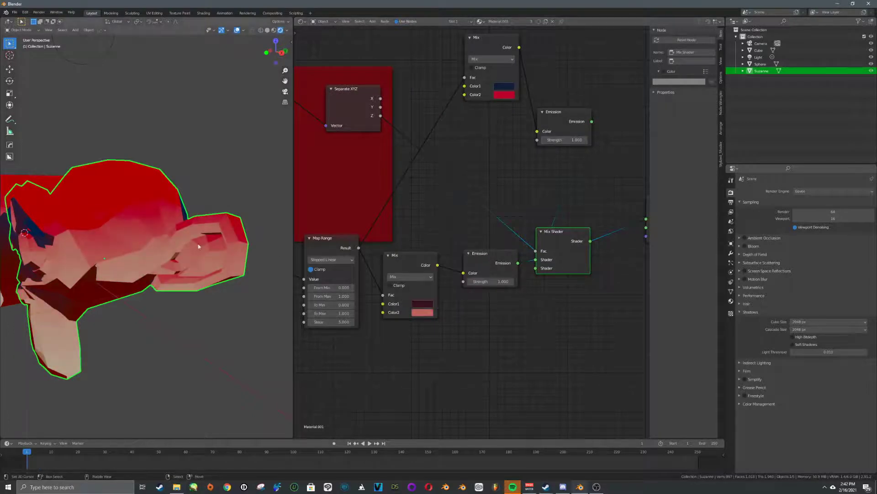
# Set the upper Mix node's Color2 to orange.
pyautogui.moveTo(481, 132); pyautogui.dragTo(488, 161, button='middle')
pyautogui.scroll(1, 487, 160)
pyautogui.click(514, 120)
pyautogui.click(513, 119)
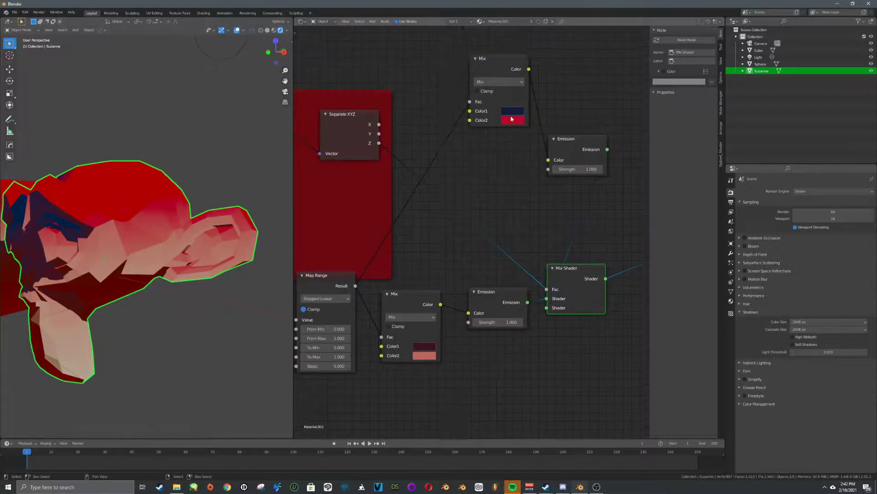
pyautogui.click(514, 120)
pyautogui.moveTo(537, 142)
pyautogui.mouseDown()
pyautogui.moveTo(530, 138)
pyautogui.moveTo(525, 180)
pyautogui.moveTo(531, 141)
pyautogui.moveTo(534, 170)
pyautogui.moveTo(520, 164)
pyautogui.moveTo(523, 172)
pyautogui.moveTo(529, 147)
pyautogui.moveTo(519, 167)
pyautogui.moveTo(538, 140)
pyautogui.moveTo(530, 143)
pyautogui.mouseUp()
pyautogui.click(517, 120)
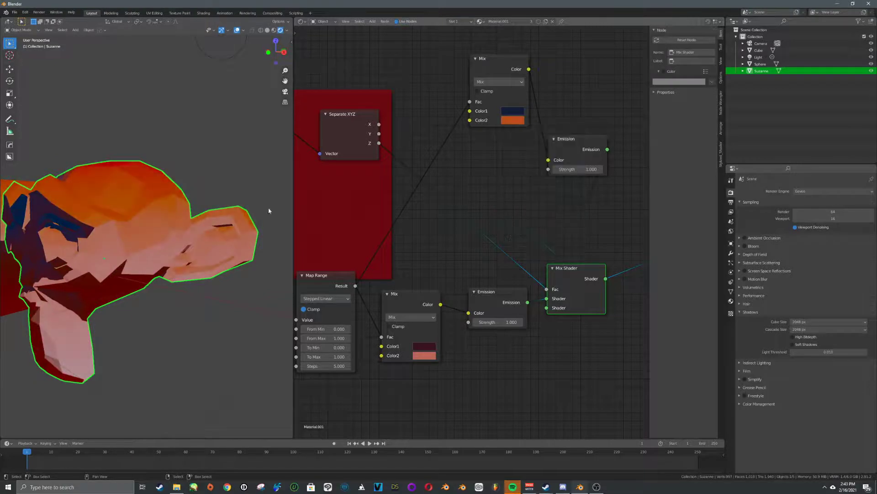
# Move the light away from Suzanne, up and over to the sphere's side of the scene.
pyautogui.scroll(-4, 123, 215)
pyautogui.moveTo(122, 215); pyautogui.dragTo(213, 222, button='middle')
pyautogui.scroll(-2, 231, 223)
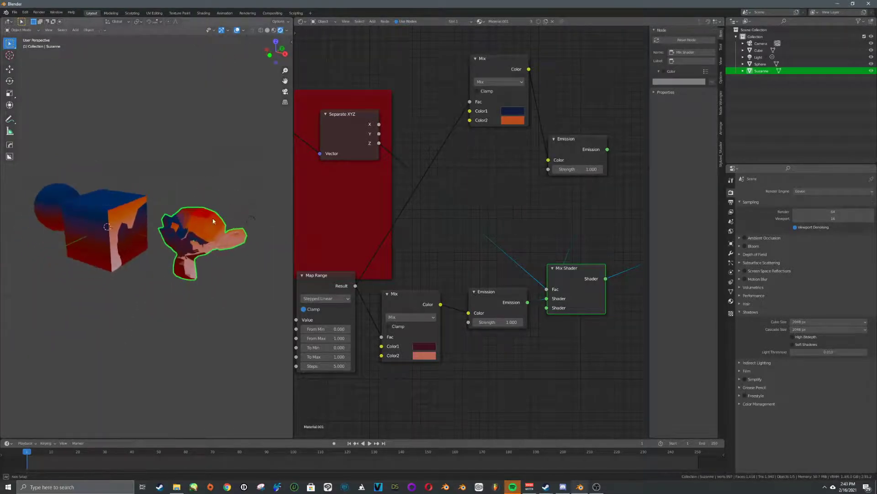
pyautogui.click(250, 222)
pyautogui.press('g')
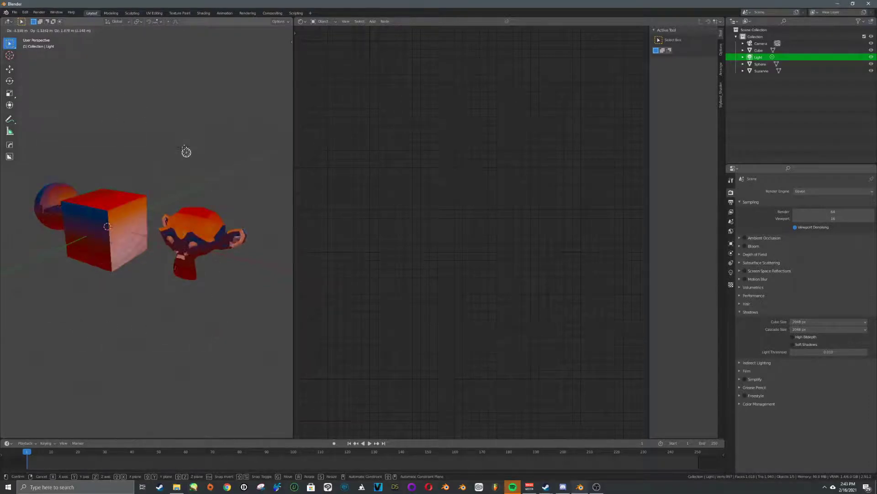
pyautogui.click(88, 97)
# Reposition the light near the sphere and cube, and check the stepped shading on all three objects.
pyautogui.moveTo(98, 123); pyautogui.dragTo(142, 156, button='middle')
pyautogui.keyDown('shift'); pyautogui.moveTo(142, 156); pyautogui.dragTo(229, 242, button='middle'); pyautogui.keyUp('shift')
pyautogui.scroll(3, 229, 242)
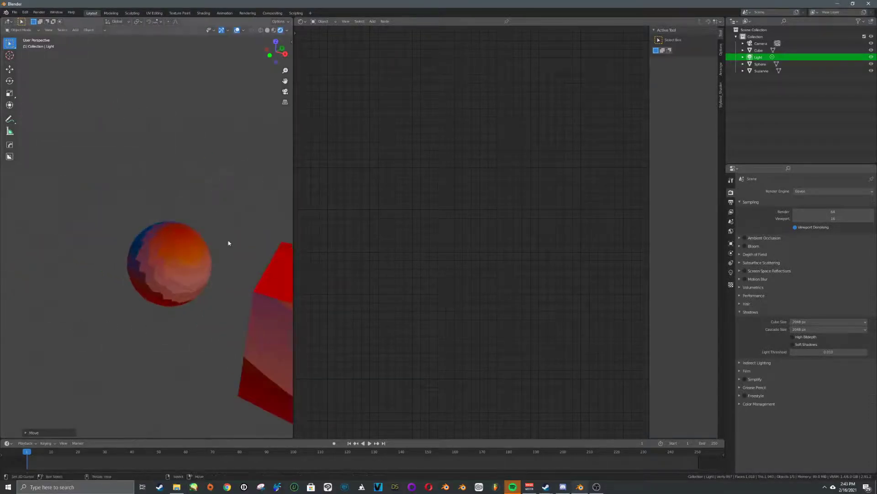
pyautogui.press('g')
pyautogui.click(251, 243)
pyautogui.scroll(-5, 209, 231)
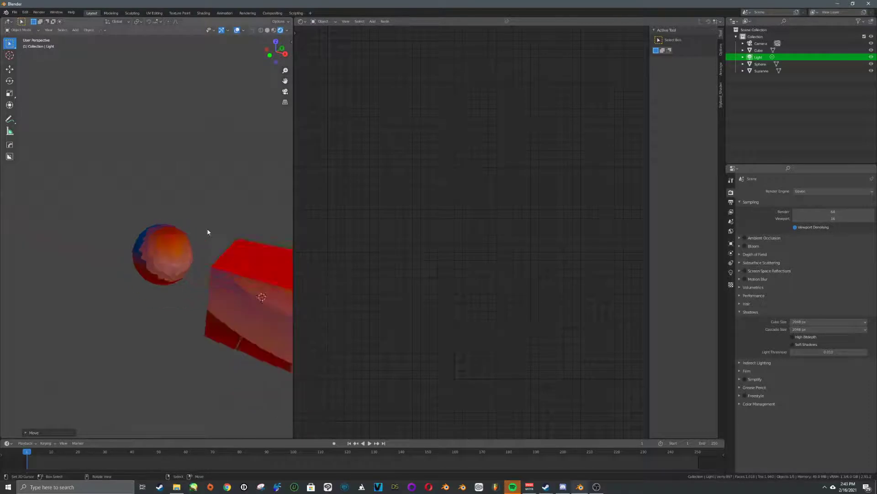
pyautogui.scroll(4, 205, 207)
pyautogui.scroll(-3, 205, 207)
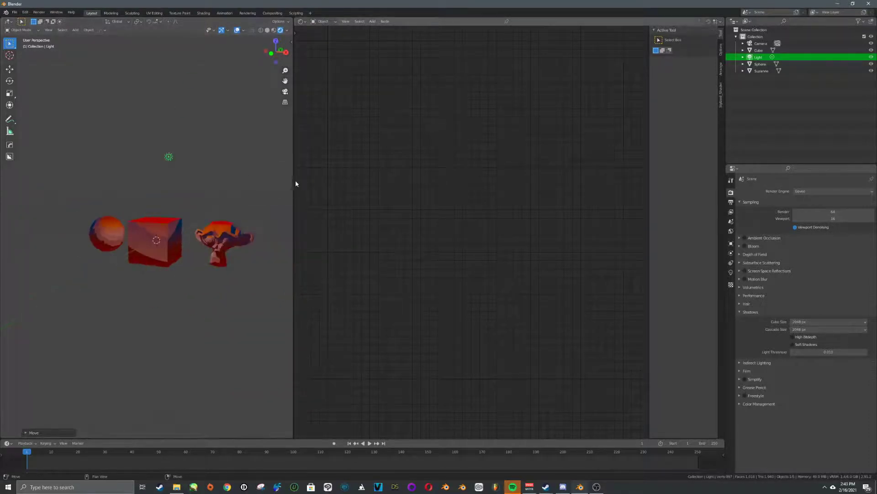
# Widen the 3D viewport, sweep the light around to a spot above the cube, and reselect Suzanne.
pyautogui.moveTo(294, 181); pyautogui.dragTo(428, 182)
pyautogui.scroll(4, 332, 217)
pyautogui.moveTo(331, 217); pyautogui.dragTo(304, 238, button='middle')
pyautogui.scroll(-3, 304, 237)
pyautogui.press('g')
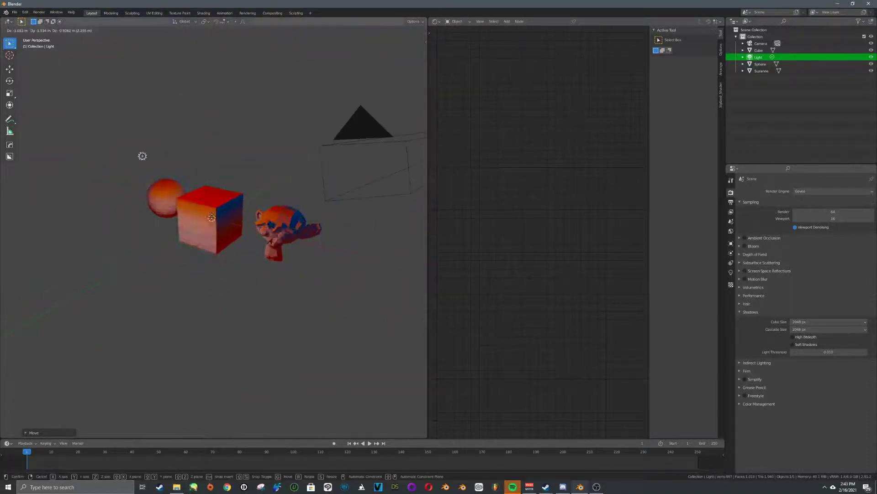
pyautogui.click(275, 205)
pyautogui.click(276, 207)
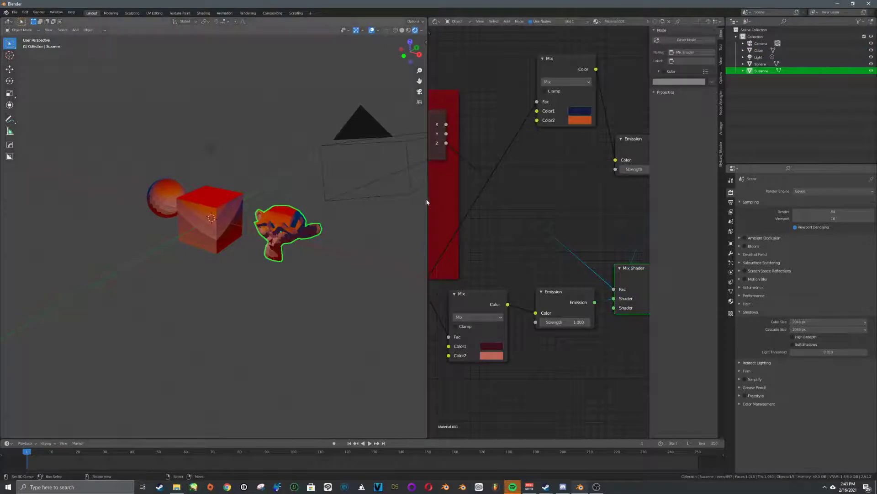
# Widen the node editor, raise the Top Mask frame clear of the lighting nodes, and shift its ColorRamp's white stop.
pyautogui.moveTo(428, 206); pyautogui.dragTo(281, 189)
pyautogui.scroll(-2, 524, 226)
pyautogui.moveTo(346, 237); pyautogui.dragTo(361, 182)
pyautogui.scroll(-4, 472, 206)
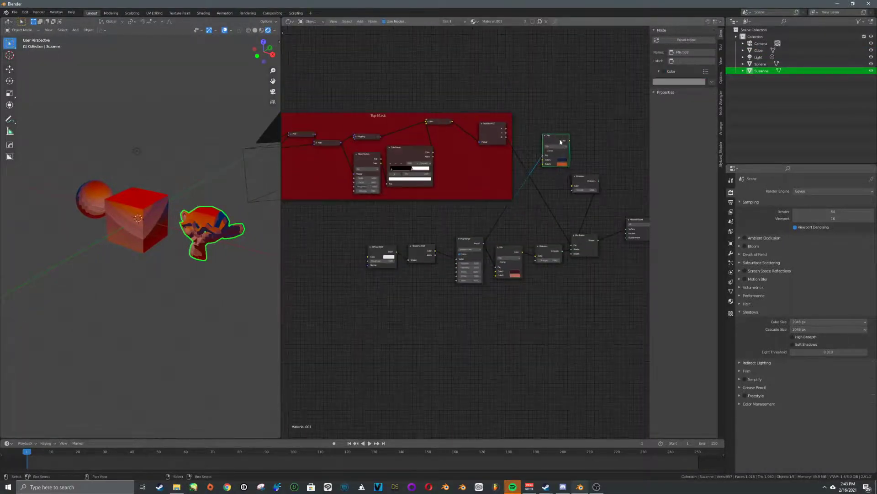
pyautogui.scroll(2, 560, 142)
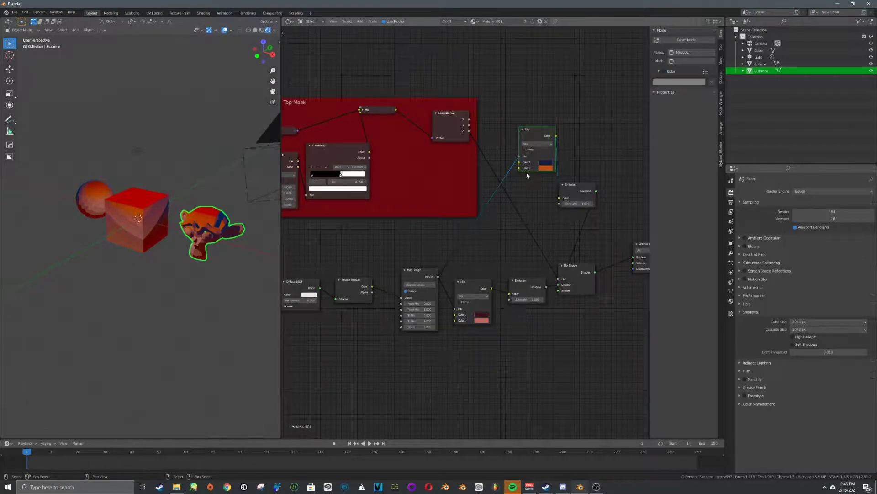
pyautogui.scroll(4, 527, 175)
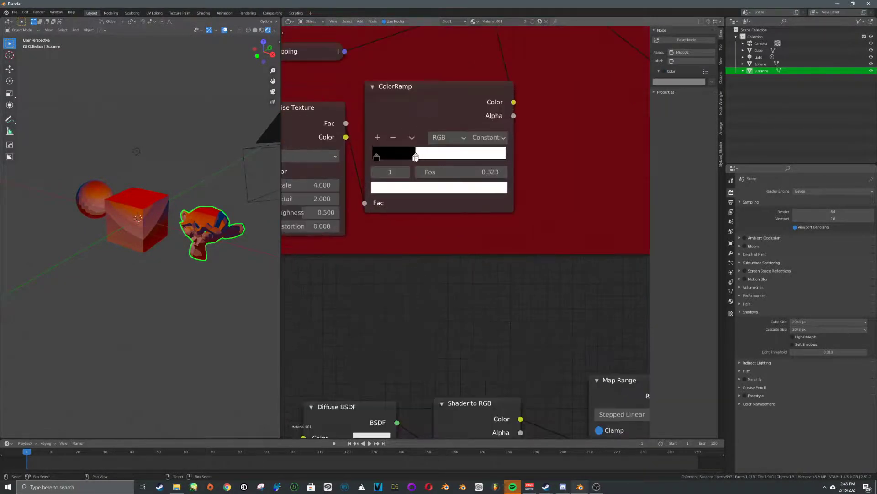
pyautogui.scroll(-3, 463, 191)
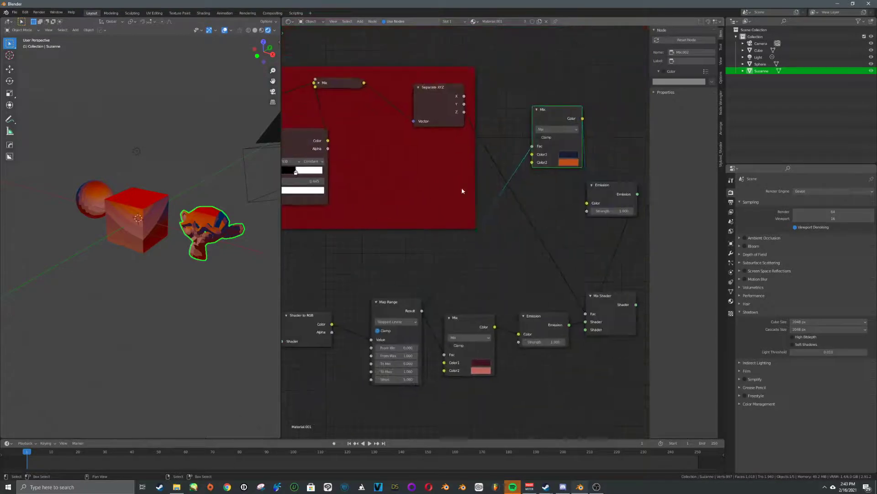
# Move the upper Emission node away from its Mix node, and set that Mix node's Color1 to black.
pyautogui.scroll(4, 151, 196)
pyautogui.moveTo(616, 192); pyautogui.dragTo(577, 189, button='middle')
pyautogui.click(576, 188)
pyautogui.moveTo(577, 189); pyautogui.dragTo(594, 188)
pyautogui.click(529, 150)
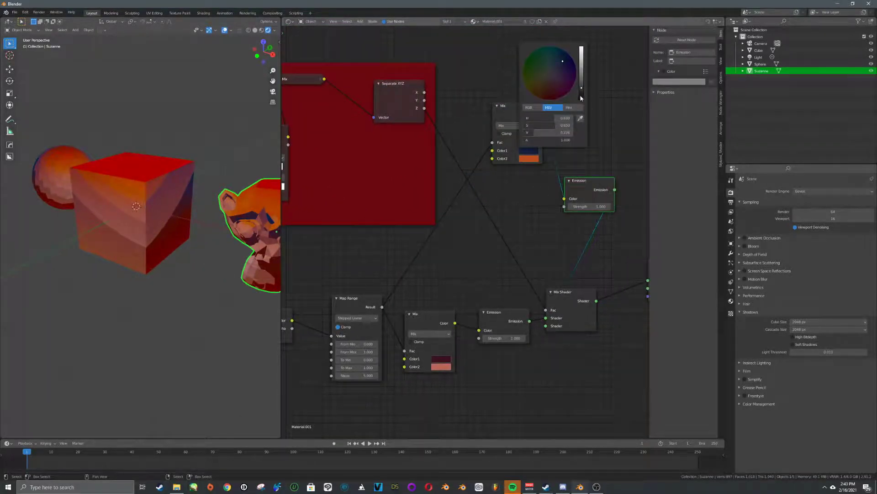
pyautogui.moveTo(581, 98)
pyautogui.mouseDown()
pyautogui.moveTo(581, 47)
pyautogui.moveTo(581, 99)
pyautogui.mouseUp()
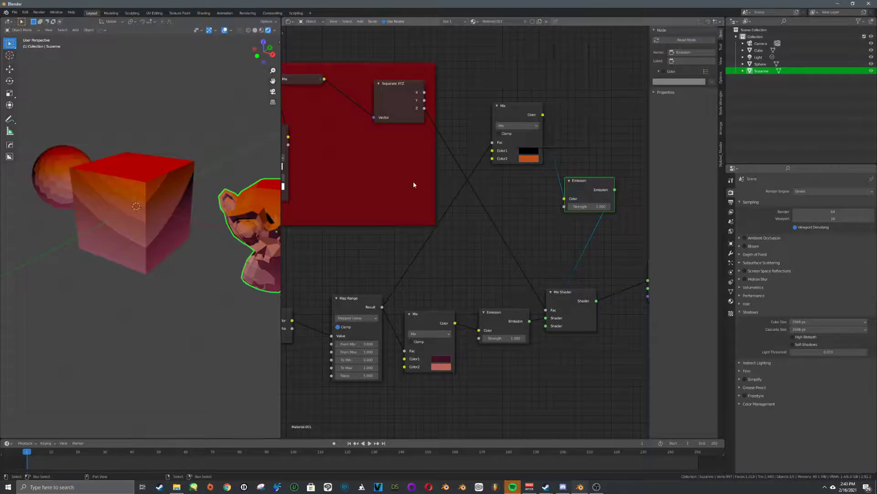
# Recolor the Mix nodes, with orange for the upper Color2 and a near-black Color1 with magenta Color2 for the lower one.
pyautogui.click(532, 160)
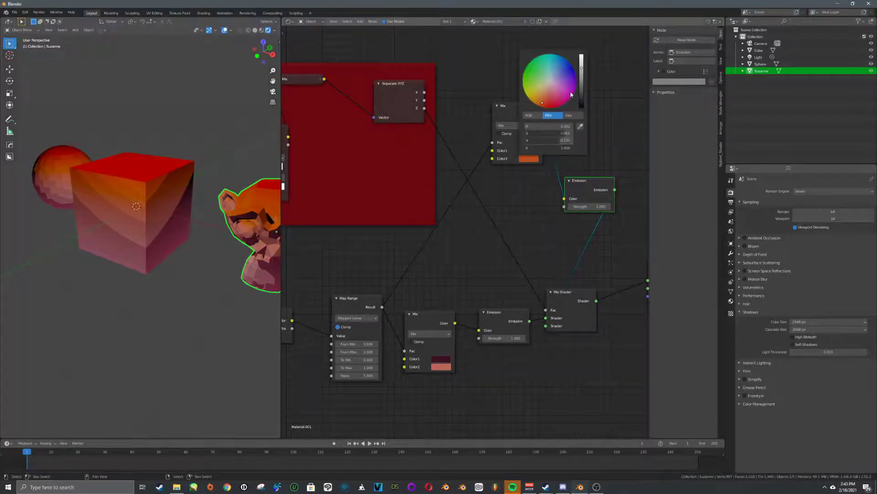
pyautogui.click(442, 361)
pyautogui.moveTo(493, 297)
pyautogui.mouseDown()
pyautogui.moveTo(466, 285)
pyautogui.moveTo(468, 278)
pyautogui.moveTo(468, 288)
pyautogui.mouseUp()
pyautogui.click(442, 368)
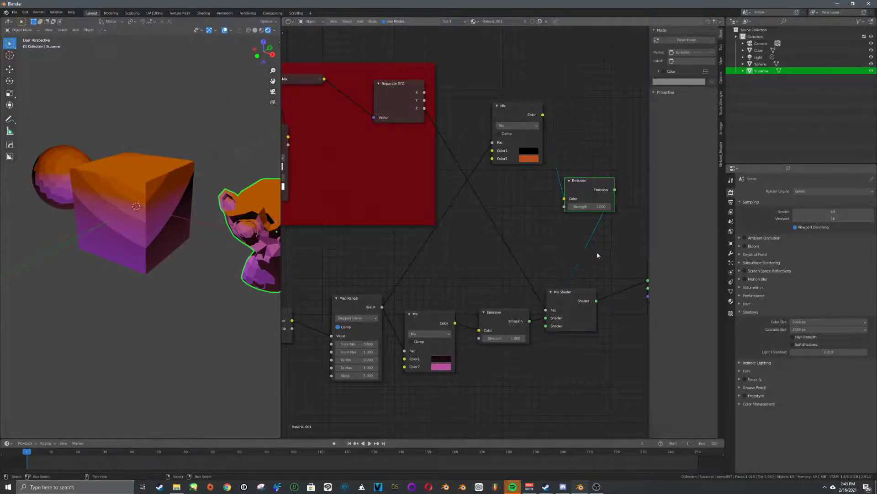
# Move the Mix Shader and Separate XYZ nodes farther apart to open space on the mask link between them.
pyautogui.moveTo(597, 255); pyautogui.dragTo(507, 239, button='middle')
pyautogui.moveTo(489, 285); pyautogui.dragTo(531, 268)
pyautogui.moveTo(429, 193); pyautogui.dragTo(519, 224, button='middle')
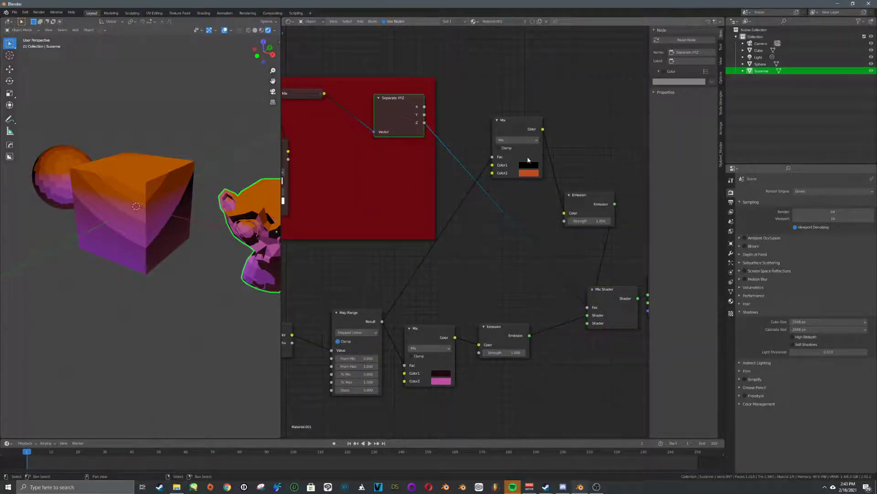
pyautogui.moveTo(397, 110); pyautogui.dragTo(355, 104)
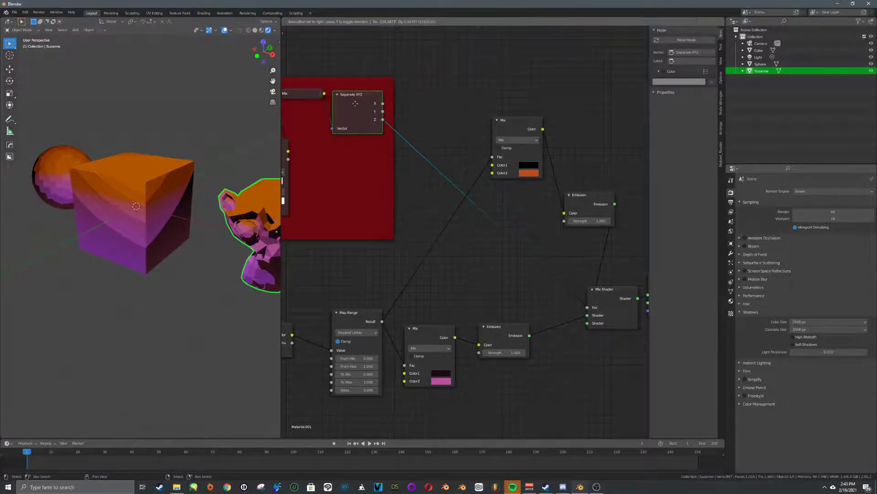
# Insert a ColorRamp between Separate XYZ's Z output and the Mix Shader's Fac, and preview its output.
pyautogui.hotkey('shift', 'a')
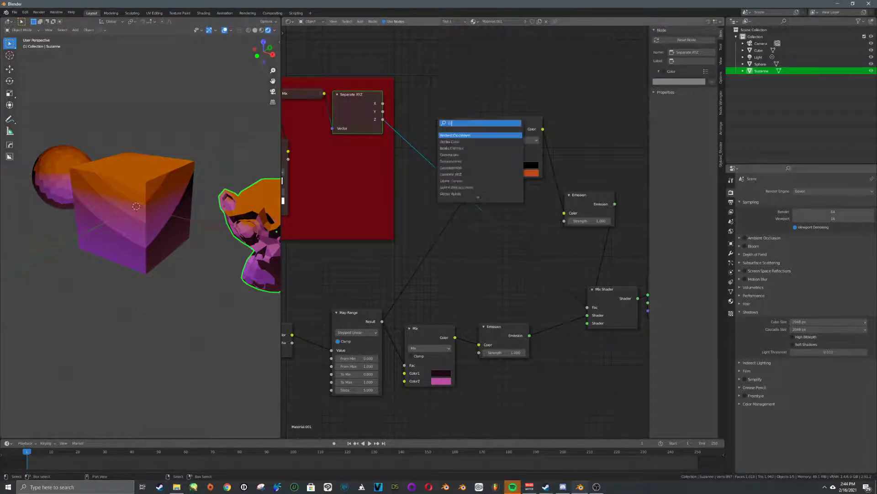
pyautogui.write('color ramp')
pyautogui.press('Return')
pyautogui.click(457, 143)
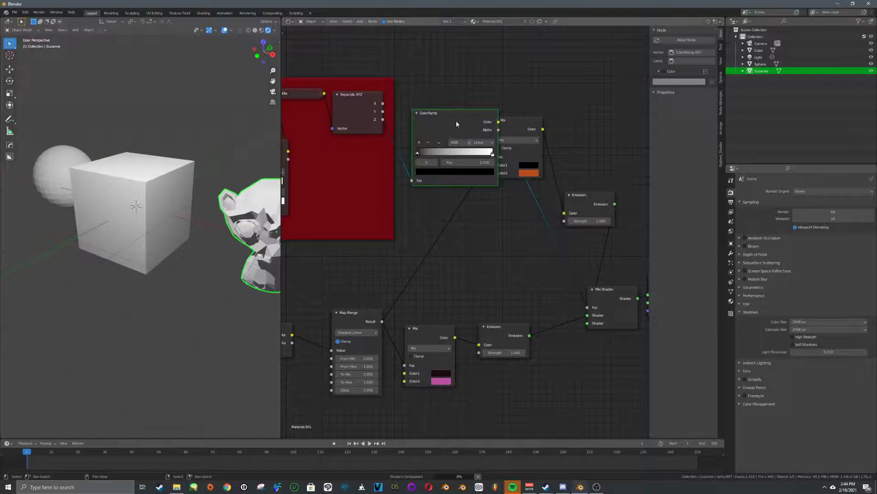
pyautogui.keyDown('ctrl'); pyautogui.keyDown('shift'); pyautogui.click(456, 121); pyautogui.keyUp('shift'); pyautogui.keyUp('ctrl')
# Tighten the new ColorRamp's black and white stops close together for a sharper mask edge, with the black stop at 0.286.
pyautogui.keyDown('shift'); pyautogui.moveTo(204, 174); pyautogui.dragTo(146, 174, button='middle'); pyautogui.keyUp('shift')
pyautogui.scroll(3, 192, 181)
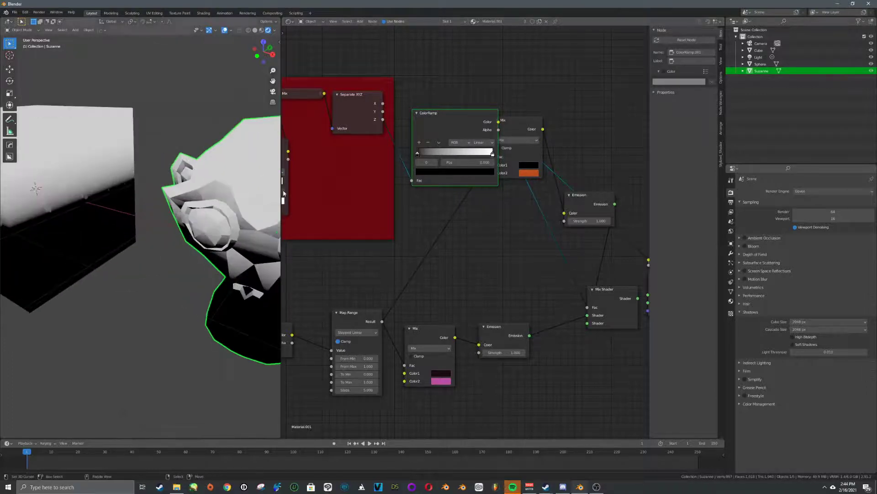
pyautogui.moveTo(418, 153); pyautogui.dragTo(439, 153)
pyautogui.moveTo(493, 153); pyautogui.dragTo(440, 158)
# In the Top Mask frame, set the ColorRamp's white stop to 0.541 and the Noise Texture's Scale to 15.2.
pyautogui.moveTo(447, 209); pyautogui.dragTo(585, 197, button='middle')
pyautogui.scroll(3, 435, 196)
pyautogui.moveTo(434, 196); pyautogui.dragTo(601, 211, button='middle')
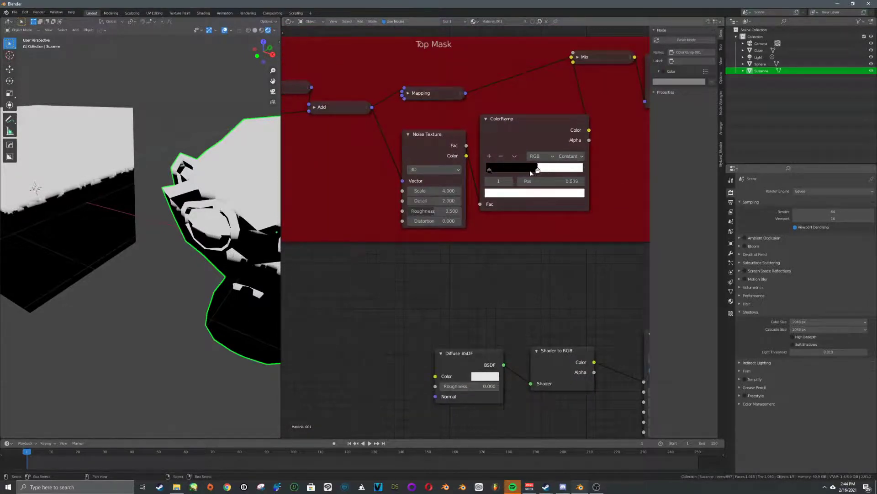
pyautogui.moveTo(536, 171); pyautogui.dragTo(540, 172)
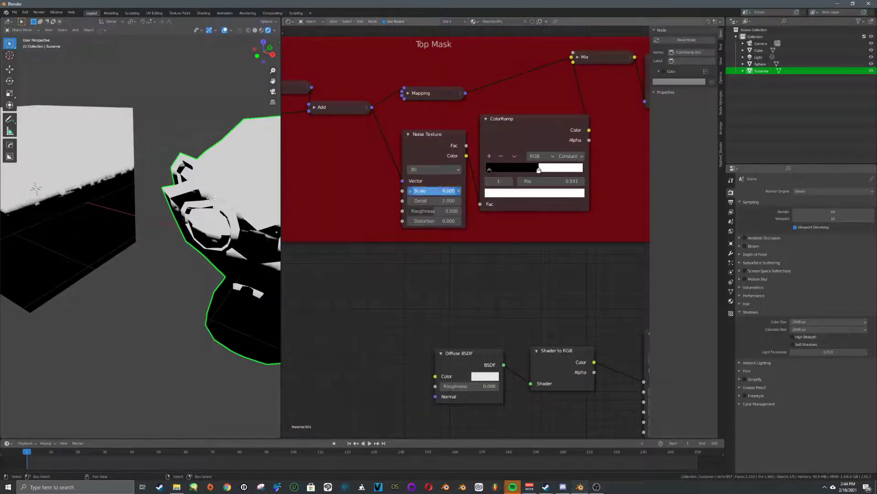
pyautogui.moveTo(434, 191); pyautogui.dragTo(437, 191)
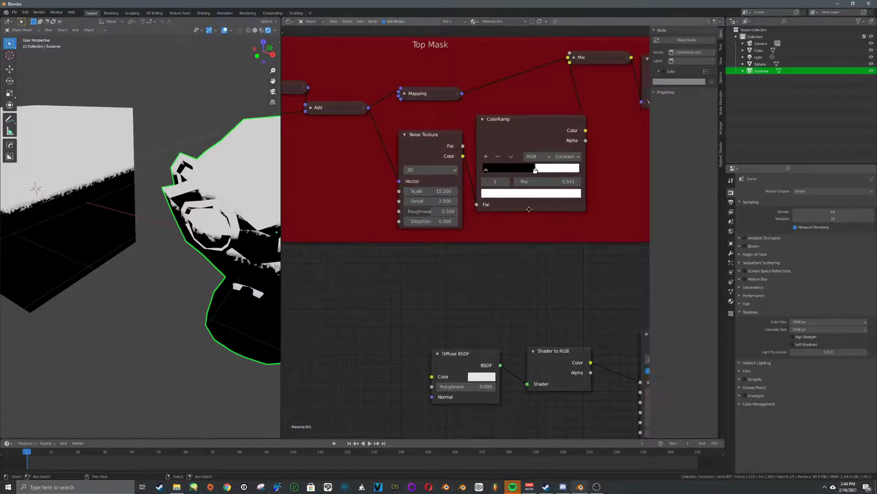
# Expand the Top Mask's Mix node, adjust its Fac, and raise the Noise Texture's Scale to 74.
pyautogui.moveTo(633, 176); pyautogui.dragTo(508, 240, button='middle')
pyautogui.click(451, 123)
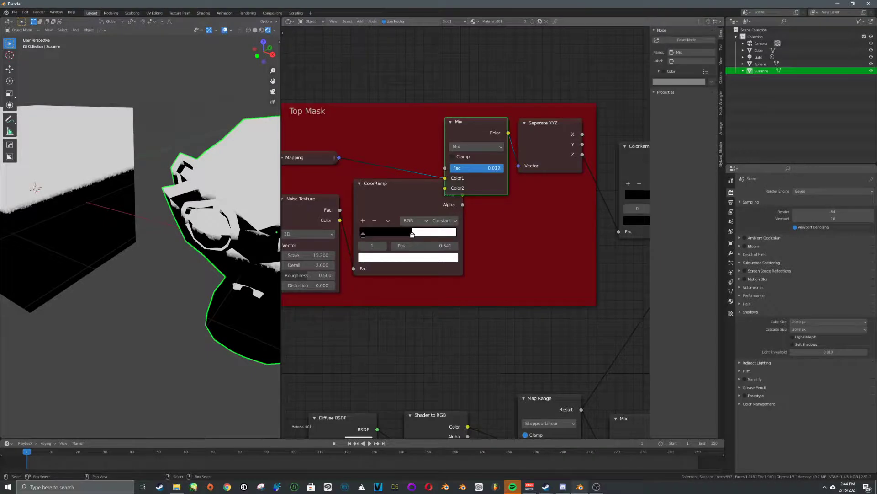
pyautogui.moveTo(452, 168)
pyautogui.mouseDown()
pyautogui.moveTo(501, 168)
pyautogui.moveTo(453, 168)
pyautogui.mouseUp()
pyautogui.moveTo(447, 175); pyautogui.dragTo(512, 155, button='middle')
pyautogui.moveTo(373, 235); pyautogui.dragTo(397, 235)
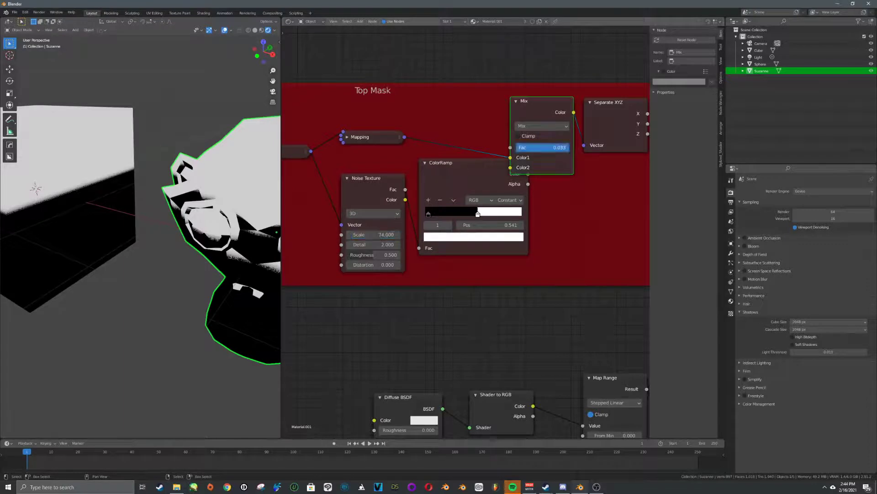
# Set the Top Mask's Mix node to Fac 0.050 with Clamp enabled, check the grainy edge on Suzanne, and collapse the node.
pyautogui.scroll(-5, 161, 194)
pyautogui.moveTo(161, 194); pyautogui.dragTo(156, 235, button='middle')
pyautogui.scroll(8, 138, 193)
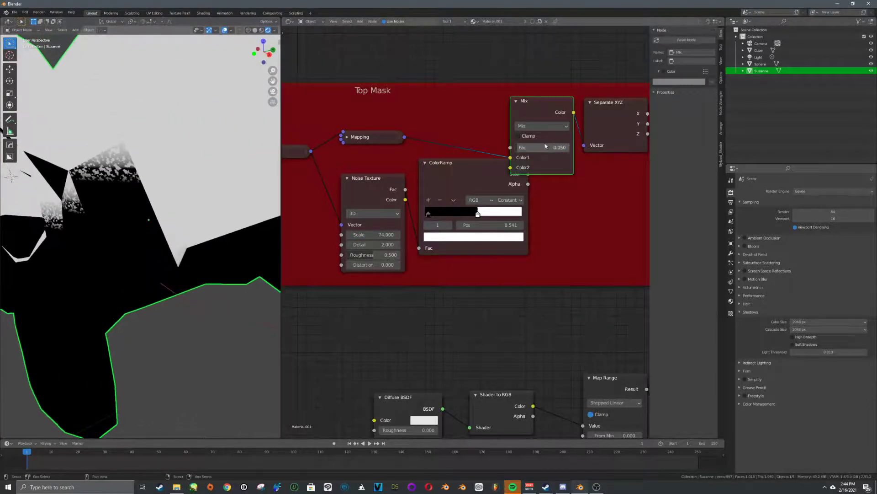
pyautogui.moveTo(518, 148); pyautogui.dragTo(521, 150)
pyautogui.click(518, 137)
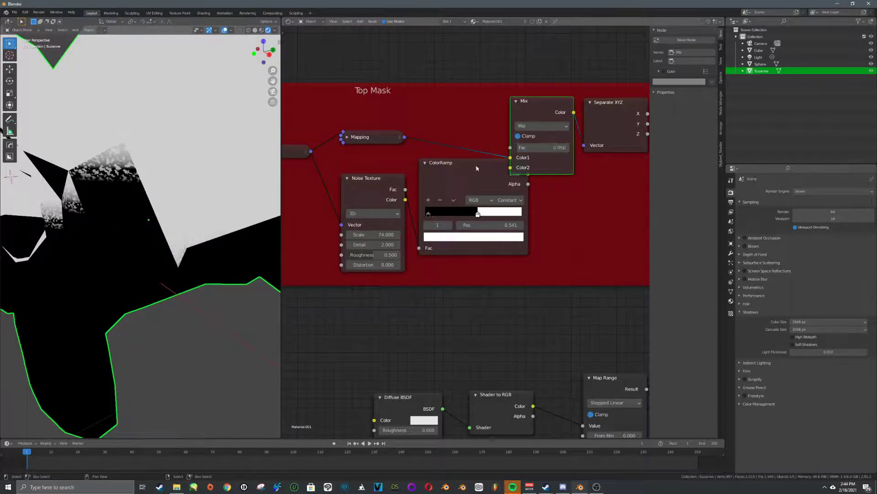
pyautogui.scroll(-6, 219, 196)
pyautogui.moveTo(231, 197); pyautogui.dragTo(182, 203, button='middle')
pyautogui.scroll(8, 182, 204)
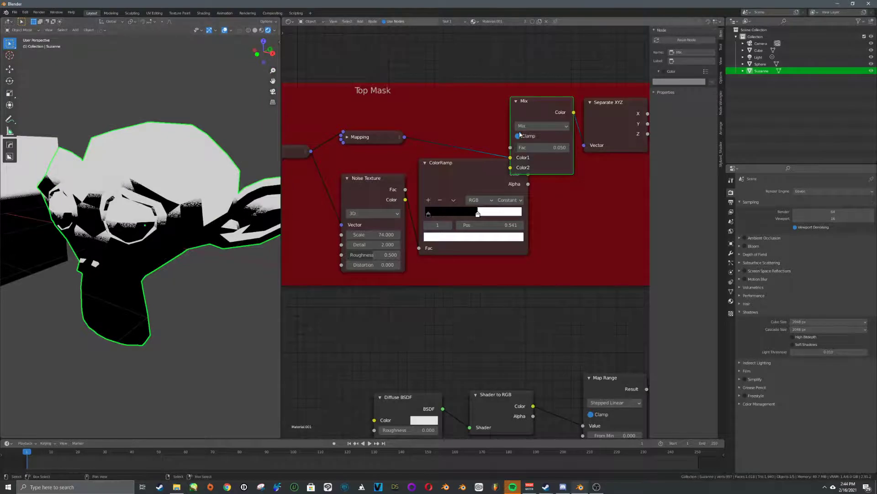
pyautogui.click(516, 102)
# Place the new ColorRamp between the Top Mask frame and the upper Mix node, and preview the Mix Shader's output on the objects.
pyautogui.moveTo(510, 210); pyautogui.dragTo(386, 214, button='middle')
pyautogui.scroll(-4, 393, 214)
pyautogui.moveTo(550, 220); pyautogui.dragTo(470, 223, button='middle')
pyautogui.moveTo(488, 168); pyautogui.dragTo(467, 178)
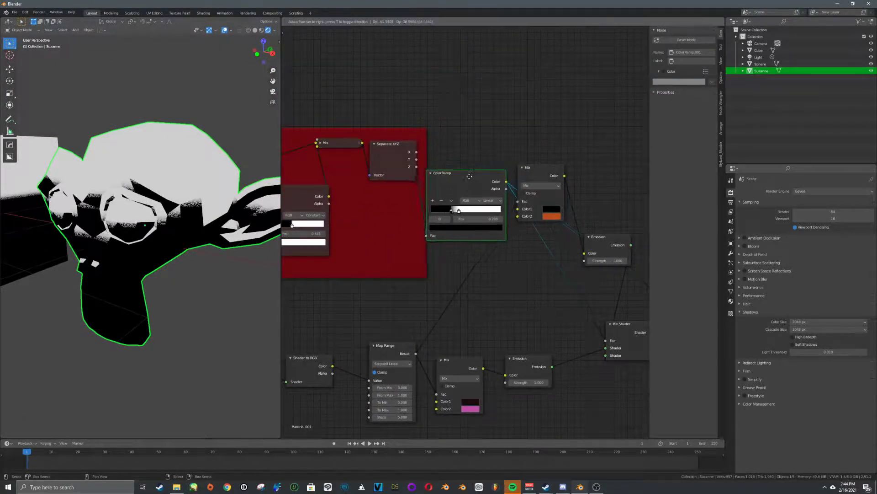
pyautogui.moveTo(640, 299); pyautogui.dragTo(534, 235, button='middle')
pyautogui.keyDown('ctrl'); pyautogui.keyDown('shift'); pyautogui.click(537, 267); pyautogui.keyUp('shift'); pyautogui.keyUp('ctrl')
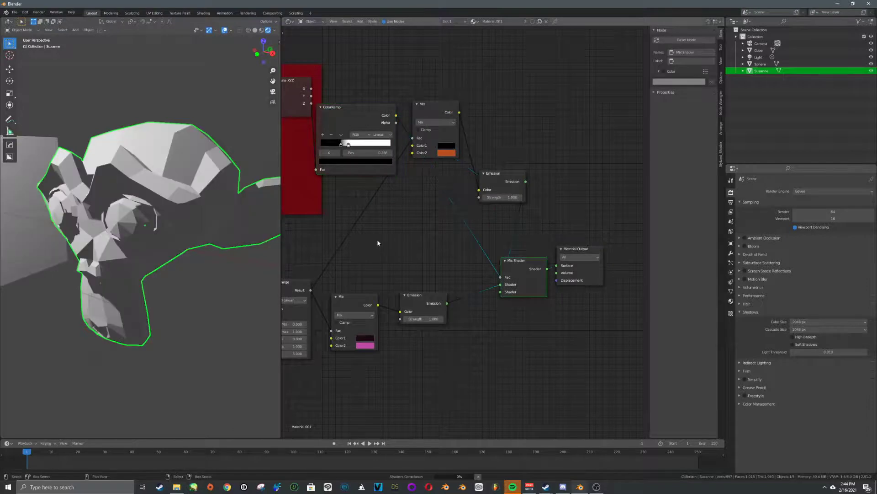
pyautogui.scroll(-3, 173, 187)
pyautogui.moveTo(173, 187); pyautogui.dragTo(249, 208, button='middle')
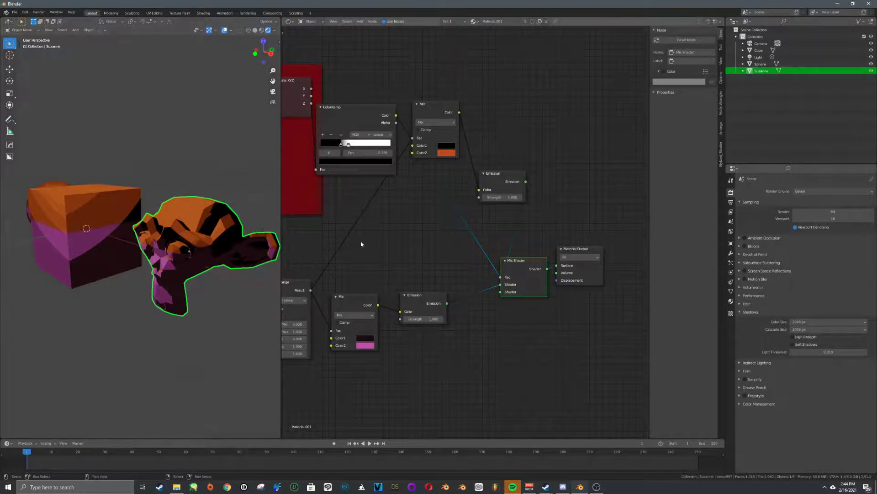
# Soften the mask by moving the new ColorRamp's white stop to 0.764, and shift the upper Mix node away from it.
pyautogui.moveTo(378, 230); pyautogui.dragTo(511, 252, button='middle')
pyautogui.scroll(2, 462, 220)
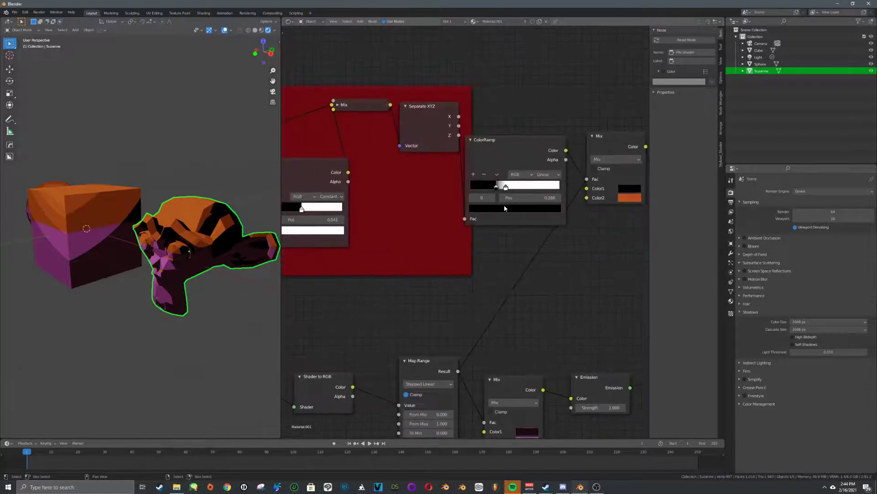
pyautogui.moveTo(505, 188); pyautogui.dragTo(539, 190)
pyautogui.moveTo(615, 246); pyautogui.dragTo(517, 237, button='middle')
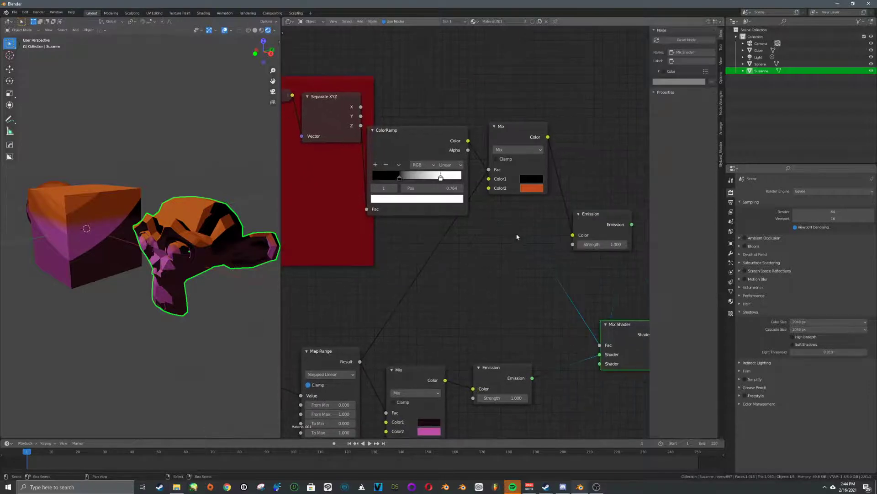
pyautogui.moveTo(517, 134); pyautogui.dragTo(541, 112)
# Move the light to a new spot above the objects, check the blended shading up close, and reselect Suzanne.
pyautogui.moveTo(501, 256); pyautogui.dragTo(571, 164, button='middle')
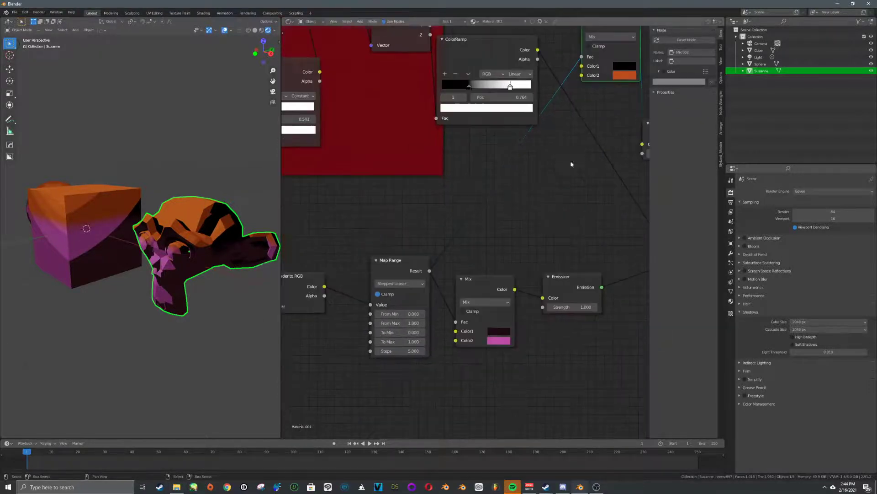
pyautogui.scroll(-3, 119, 222)
pyautogui.moveTo(114, 223); pyautogui.dragTo(82, 188, button='middle')
pyautogui.click(88, 163)
pyautogui.press('g')
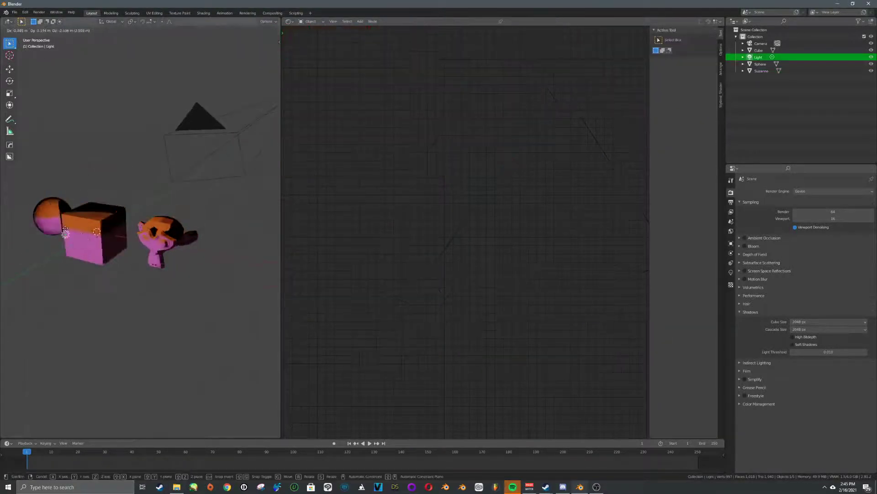
pyautogui.click(133, 190)
pyautogui.scroll(4, 130, 196)
pyautogui.moveTo(109, 220); pyautogui.dragTo(222, 255, button='middle')
pyautogui.click(222, 256)
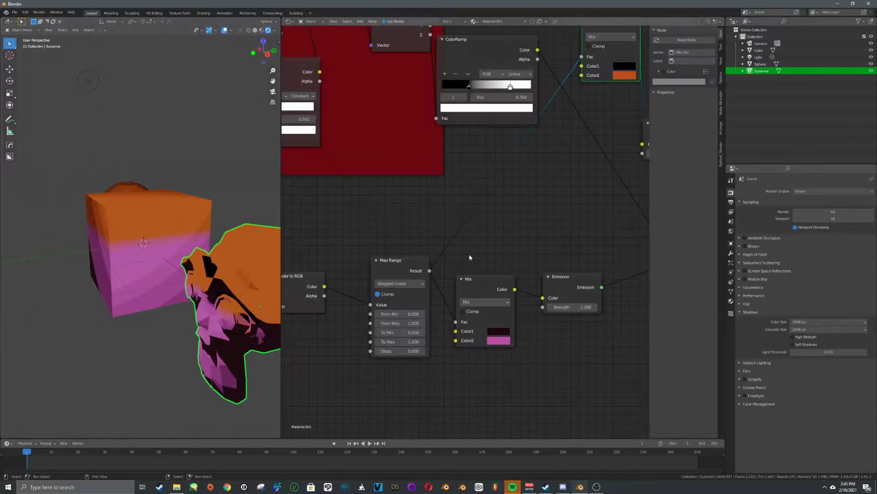
# Group the lower chain from the Diffuse BSDF through the Emission node into a node group.
pyautogui.scroll(-2, 469, 254)
pyautogui.moveTo(470, 254); pyautogui.dragTo(523, 169, button='middle')
pyautogui.moveTo(369, 198); pyautogui.dragTo(327, 195, button='middle')
pyautogui.moveTo(287, 177); pyautogui.dragTo(551, 296)
pyautogui.hotkey('ctrl', 'g')
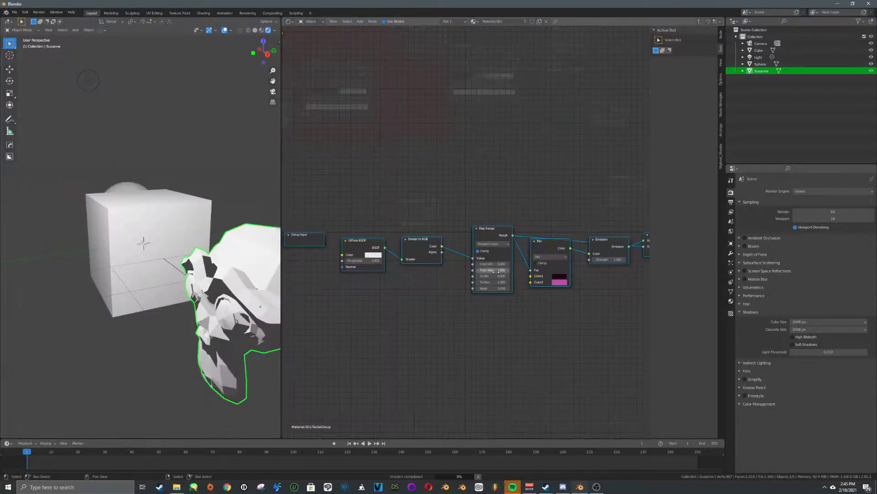
# Reposition the Group Input node below the Diffuse BSDF, and expose the Mix node's Color2 and Color1 as group inputs.
pyautogui.moveTo(306, 254)
pyautogui.mouseDown(button='middle')
pyautogui.moveTo(394, 229)
pyautogui.moveTo(389, 263)
pyautogui.moveTo(390, 244)
pyautogui.mouseUp(button='middle')
pyautogui.click(390, 243)
pyautogui.moveTo(396, 235); pyautogui.dragTo(377, 288)
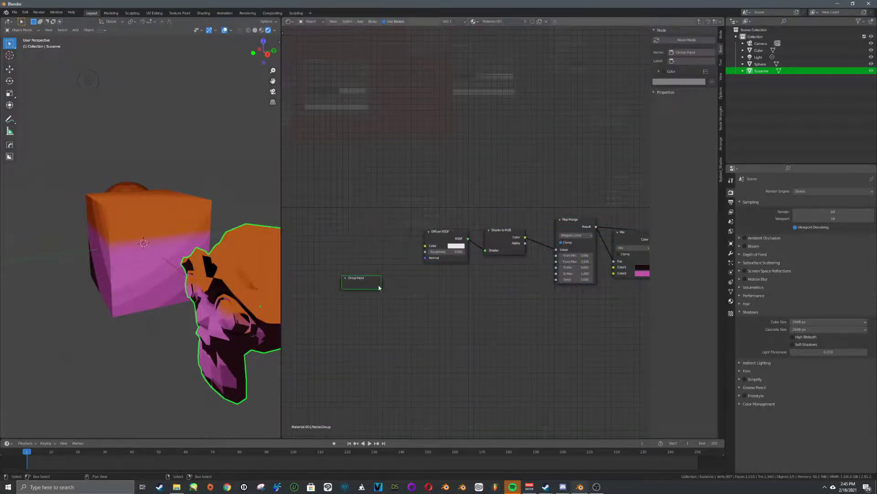
pyautogui.moveTo(398, 295); pyautogui.dragTo(350, 271, button='middle')
pyautogui.moveTo(316, 262); pyautogui.dragTo(346, 268)
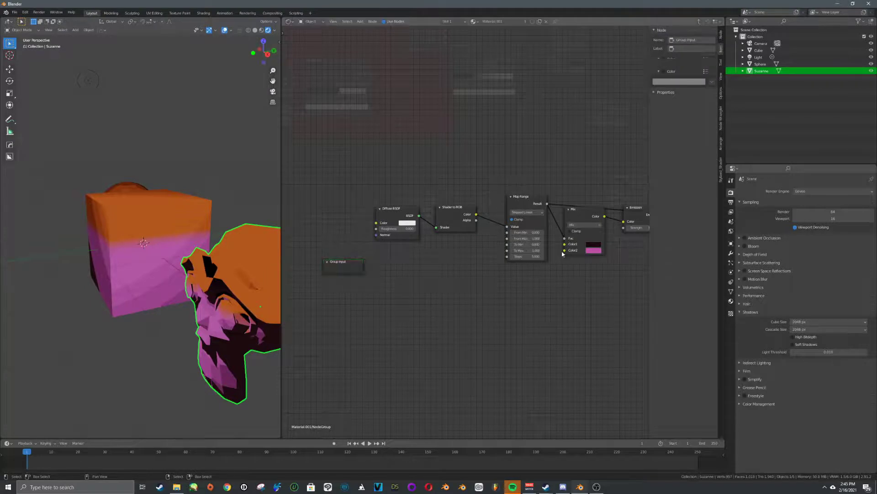
pyautogui.moveTo(565, 250); pyautogui.dragTo(364, 268)
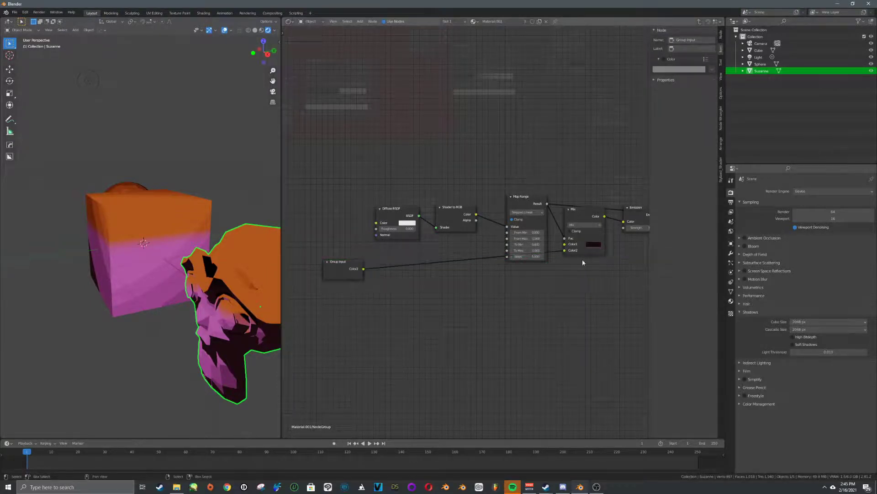
pyautogui.moveTo(565, 245); pyautogui.dragTo(364, 274)
pyautogui.moveTo(590, 268); pyautogui.dragTo(425, 253, button='middle')
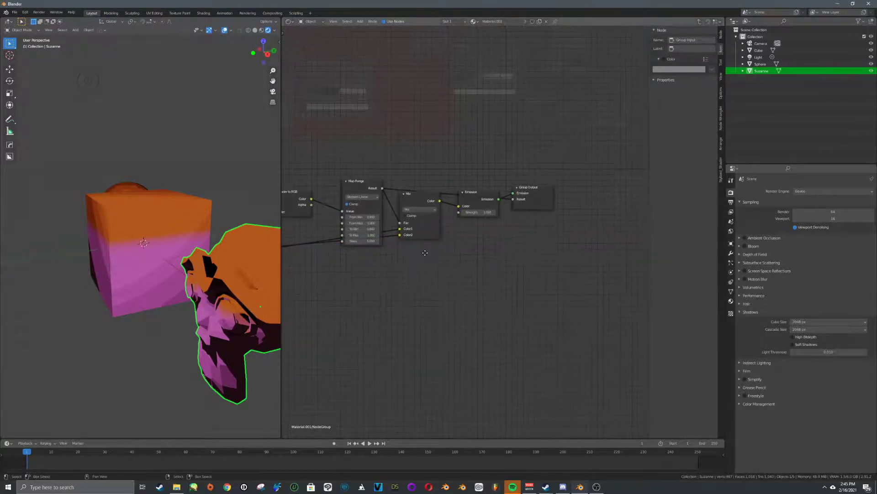
pyautogui.click(430, 206)
pyautogui.hotkey('shift', 'd')
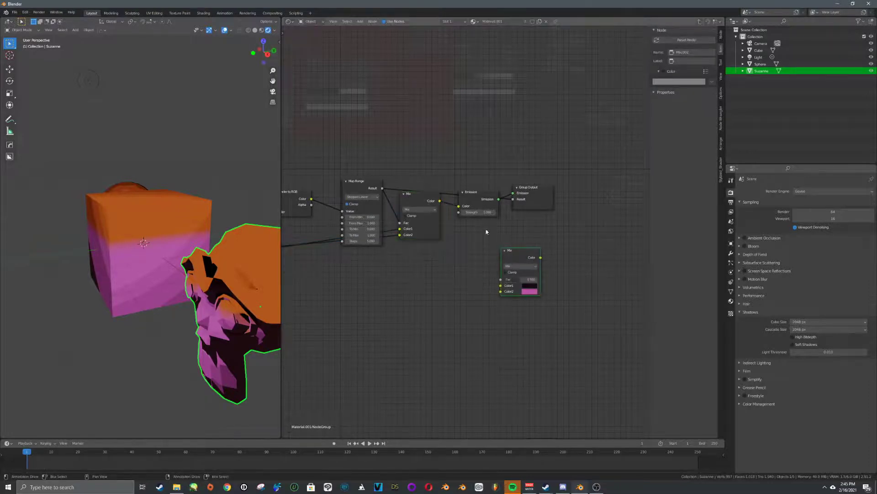
pyautogui.press('x')
# Add a Hue Saturation Value node and wire it between the Mix node's Color output and the Emission's Color input.
pyautogui.hotkey('shift', 'a')
pyautogui.click(526, 256)
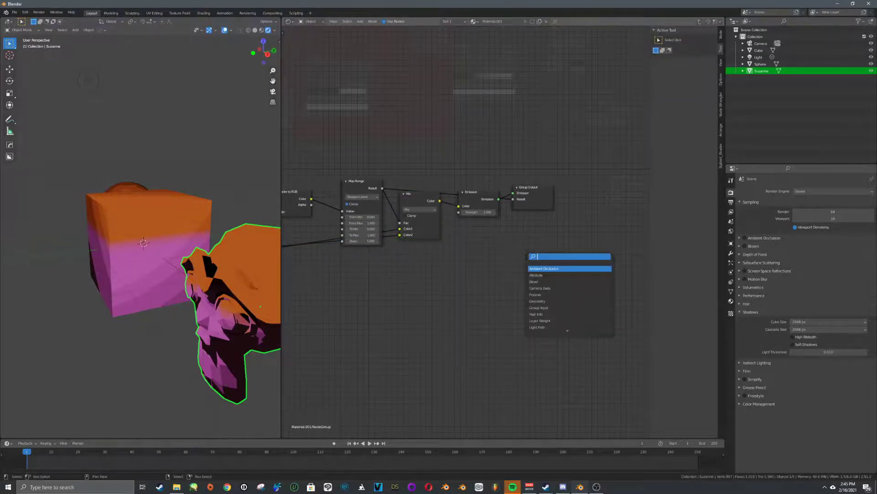
pyautogui.write('hue')
pyautogui.press('Return')
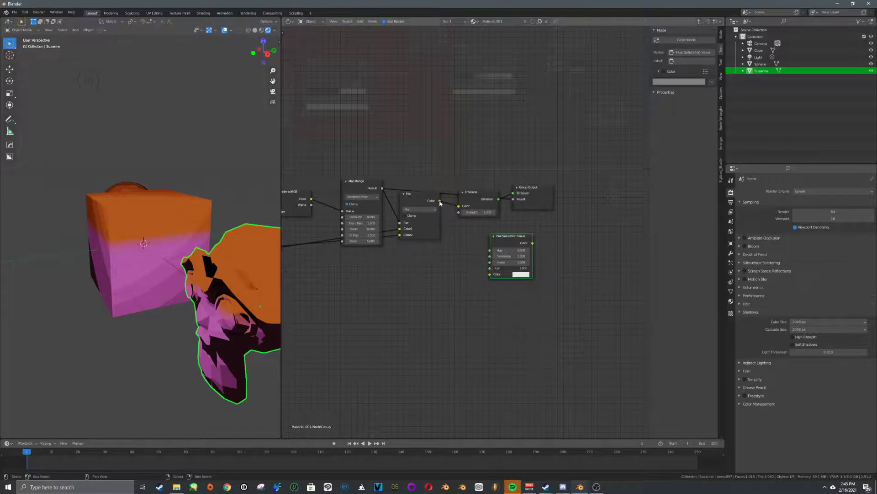
pyautogui.moveTo(440, 201); pyautogui.dragTo(490, 275)
pyautogui.moveTo(532, 242); pyautogui.dragTo(460, 207)
# Expose the Hue, Saturation and Value sockets as group inputs, and leave the node group.
pyautogui.moveTo(500, 257); pyautogui.dragTo(592, 235, button='middle')
pyautogui.scroll(-3, 565, 240)
pyautogui.moveTo(583, 225); pyautogui.dragTo(356, 239)
pyautogui.moveTo(583, 229); pyautogui.dragTo(352, 241)
pyautogui.moveTo(583, 234); pyautogui.dragTo(353, 245)
pyautogui.press('Tab')
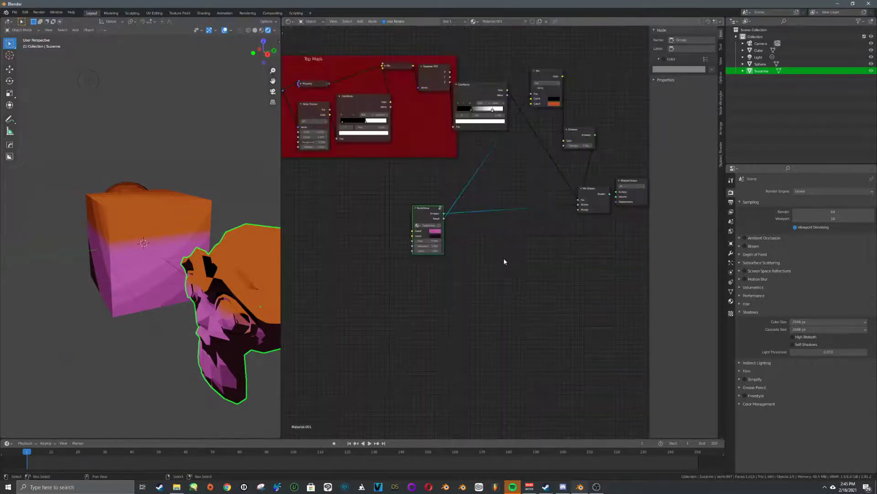
# Reposition the node group below the Top Mask frame and rename it MainCol.
pyautogui.press('g')
pyautogui.scroll(3, 510, 241)
pyautogui.moveTo(511, 241); pyautogui.dragTo(513, 243, button='middle')
pyautogui.click(478, 232)
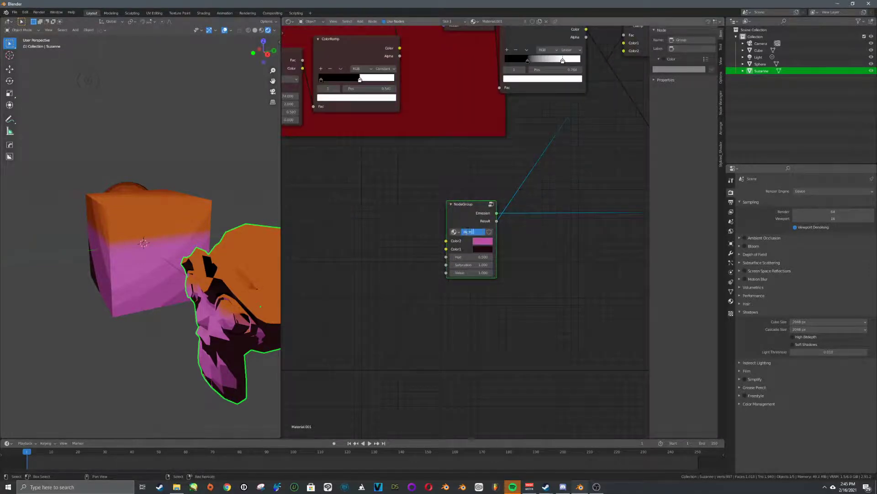
pyautogui.scroll(-6, 461, 212)
pyautogui.moveTo(492, 194); pyautogui.dragTo(460, 225, button='middle')
pyautogui.scroll(5, 525, 111)
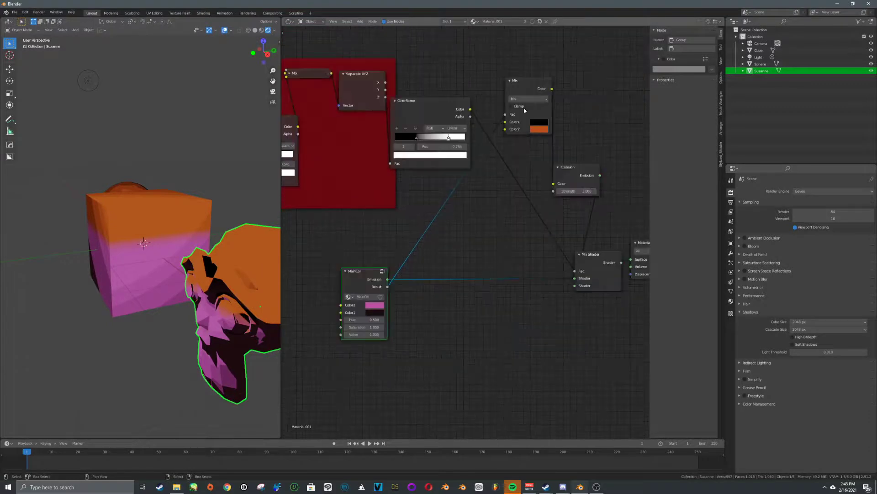
# Change the upper Mix node's Color2 to a coral red.
pyautogui.click(542, 130)
pyautogui.moveTo(560, 68)
pyautogui.mouseDown()
pyautogui.moveTo(571, 46)
pyautogui.moveTo(548, 77)
pyautogui.moveTo(557, 77)
pyautogui.mouseUp()
pyautogui.scroll(-2, 486, 224)
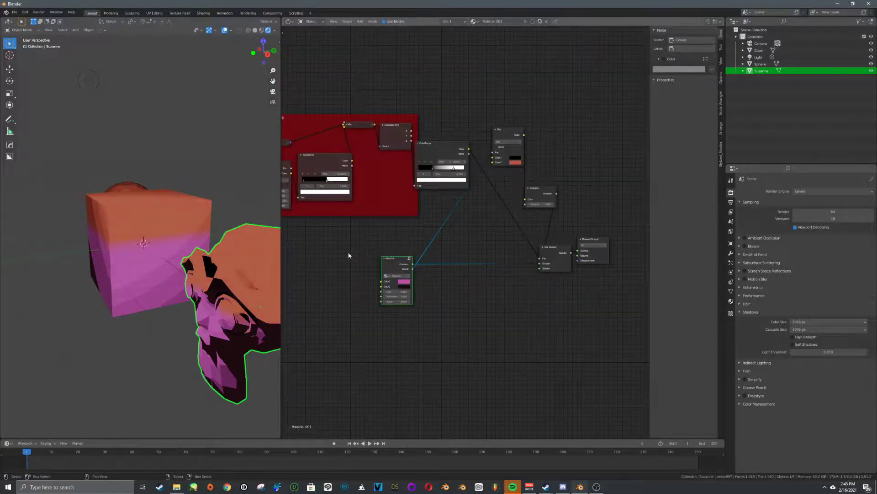
# Select the cube and rename its material MasterCol.
pyautogui.moveTo(192, 256); pyautogui.dragTo(219, 257, button='middle')
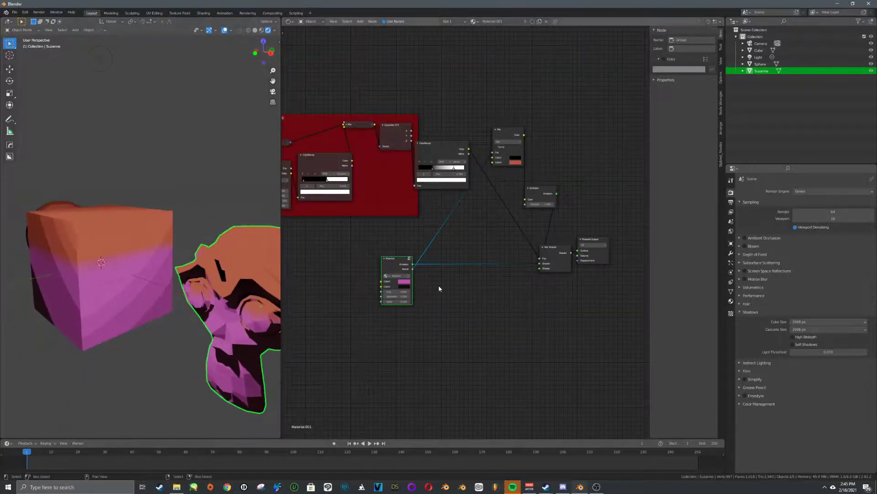
pyautogui.moveTo(439, 289); pyautogui.dragTo(487, 247, button='middle')
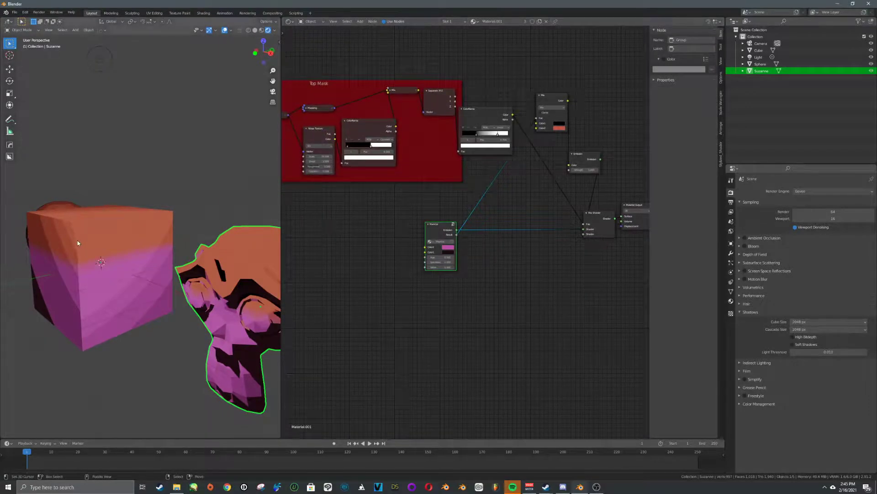
pyautogui.click(146, 266)
pyautogui.click(732, 301)
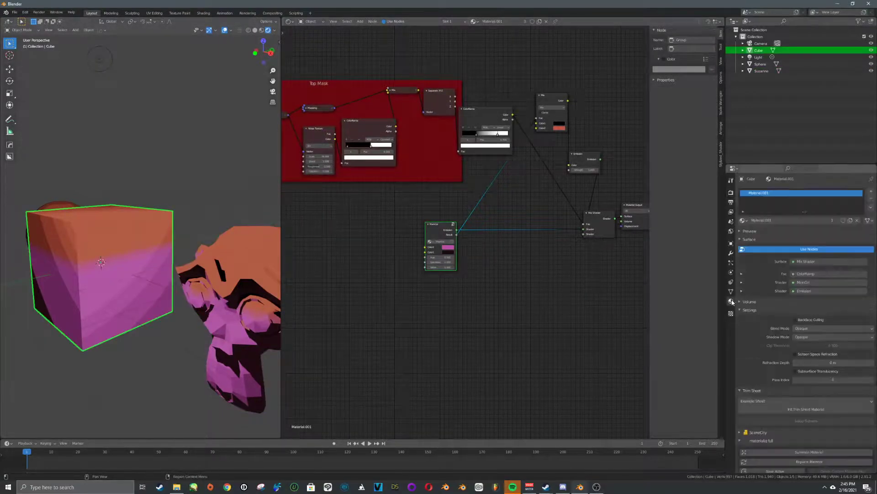
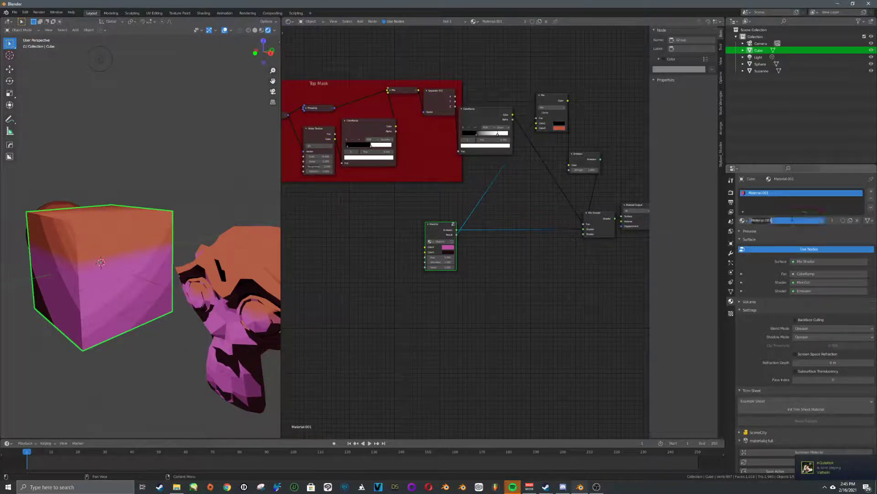
pyautogui.click(785, 220)
pyautogui.write('Mas')
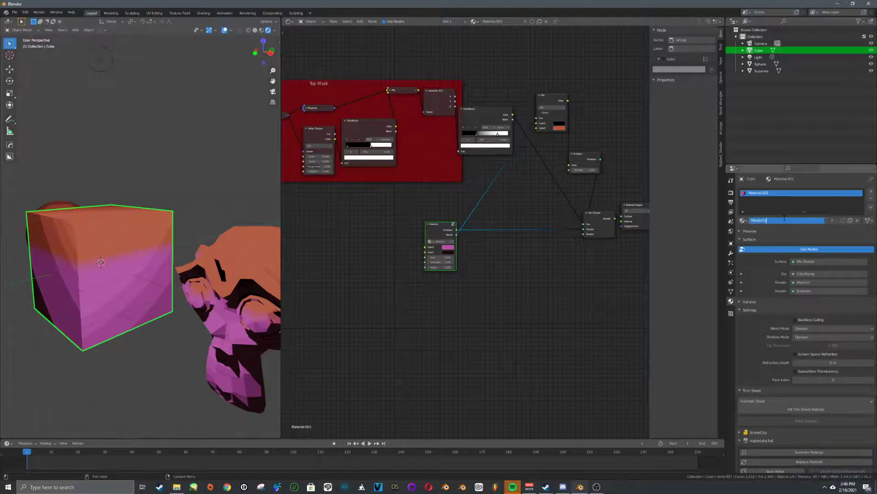
pyautogui.write('terCol')
pyautogui.press('Return')
# Widen the 3D viewport beside the node editor and frame the sphere, cube and Suzanne in it.
pyautogui.scroll(2, 472, 275)
pyautogui.scroll(3, 472, 275)
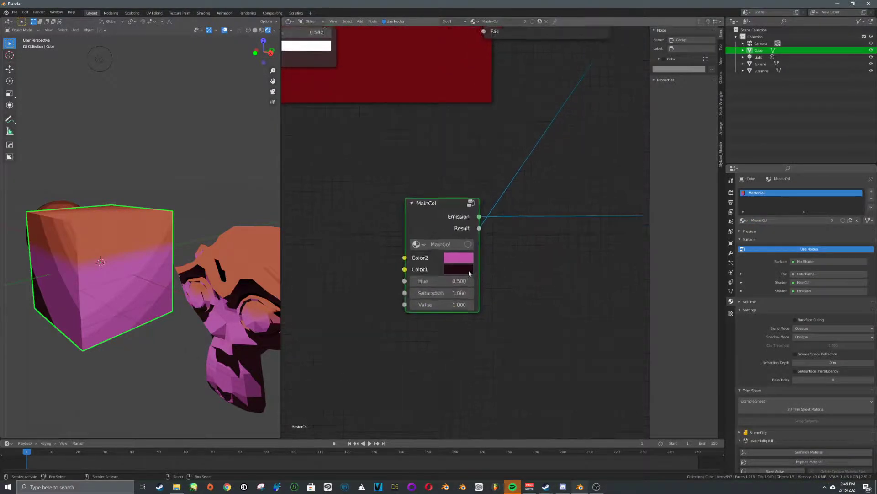
pyautogui.click(457, 280)
pyautogui.moveTo(522, 152)
pyautogui.mouseDown()
pyautogui.moveTo(497, 112)
pyautogui.moveTo(534, 156)
pyautogui.mouseUp()
pyautogui.scroll(-5, 498, 285)
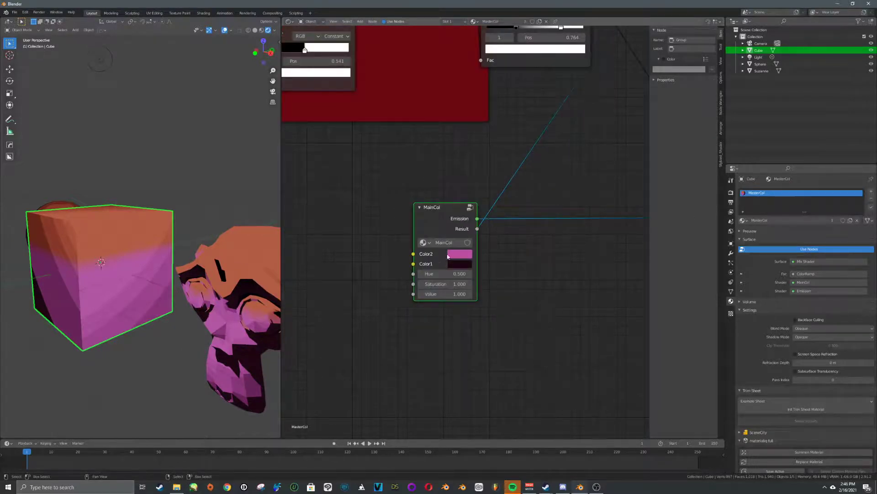
pyautogui.moveTo(281, 193); pyautogui.dragTo(312, 197)
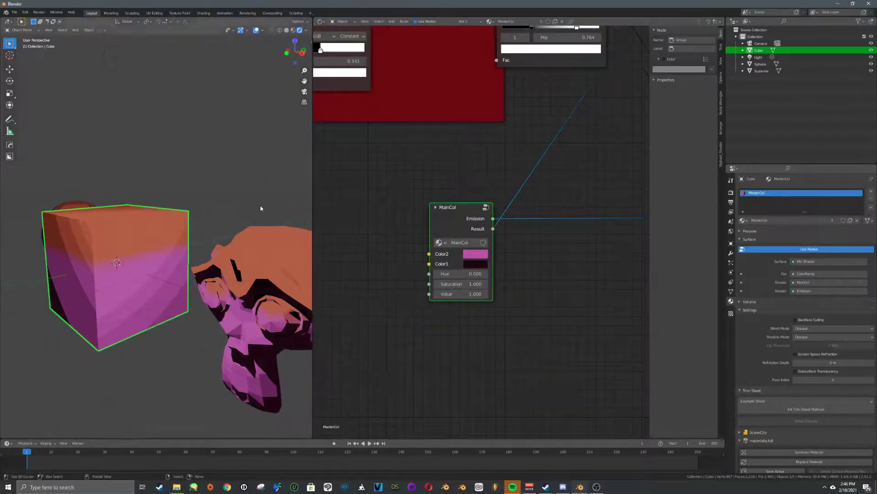
pyautogui.scroll(-5, 237, 222)
pyautogui.moveTo(235, 226); pyautogui.dragTo(235, 241, button='middle')
pyautogui.scroll(3, 236, 242)
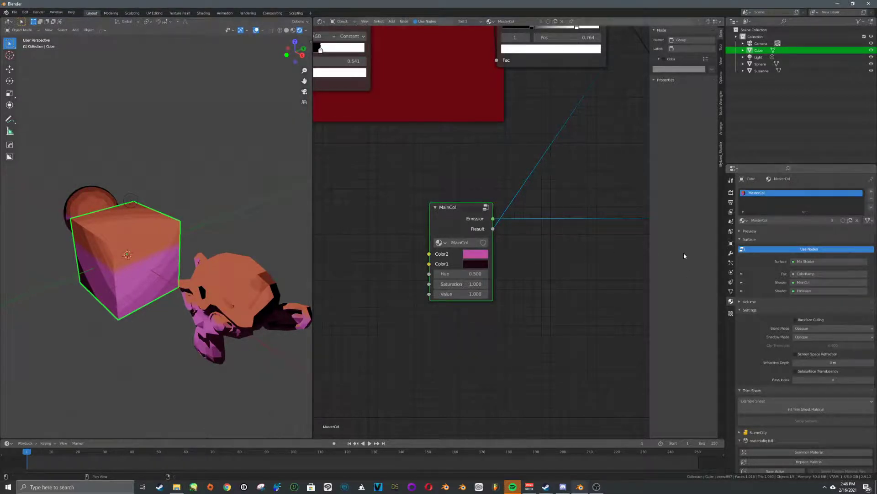
# Give Suzanne a single-user copy of MasterCol and change its MainCol group's Color2 to turquoise and Color1 to dark brown.
pyautogui.click(220, 281)
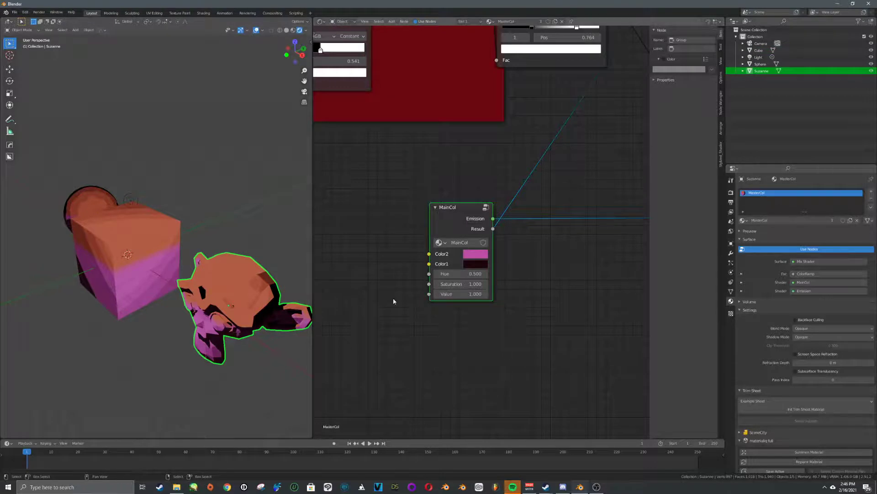
pyautogui.click(851, 221)
pyautogui.click(475, 253)
pyautogui.click(497, 133)
pyautogui.moveTo(256, 293); pyautogui.dragTo(304, 315, button='middle')
pyautogui.click(482, 265)
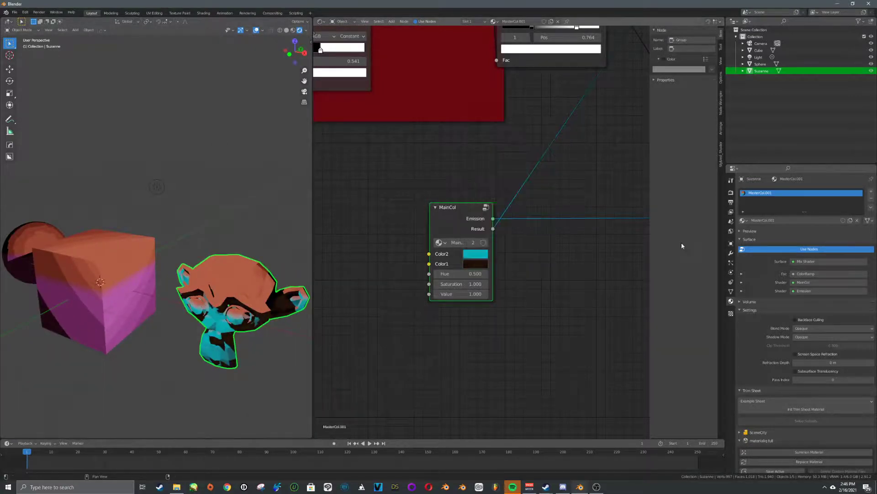
# Unlink the copied material from Suzanne and assign the shared MasterCol material again.
pyautogui.click(858, 221)
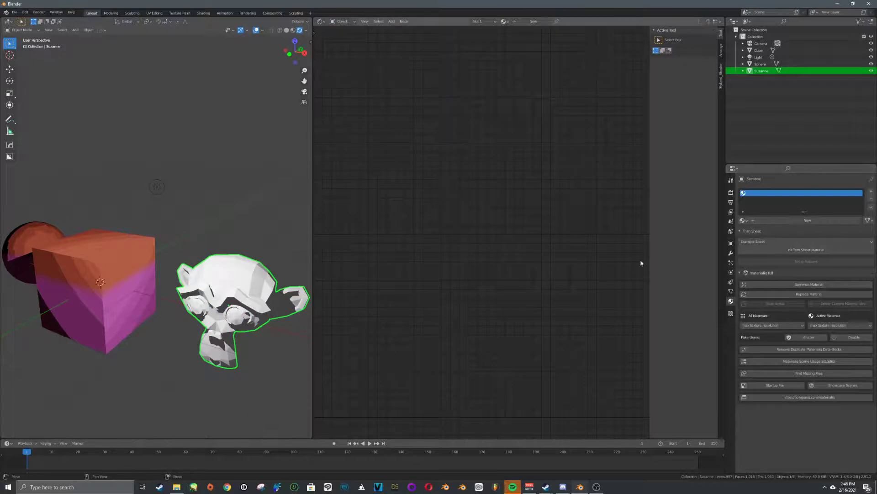
pyautogui.click(743, 221)
pyautogui.click(753, 233)
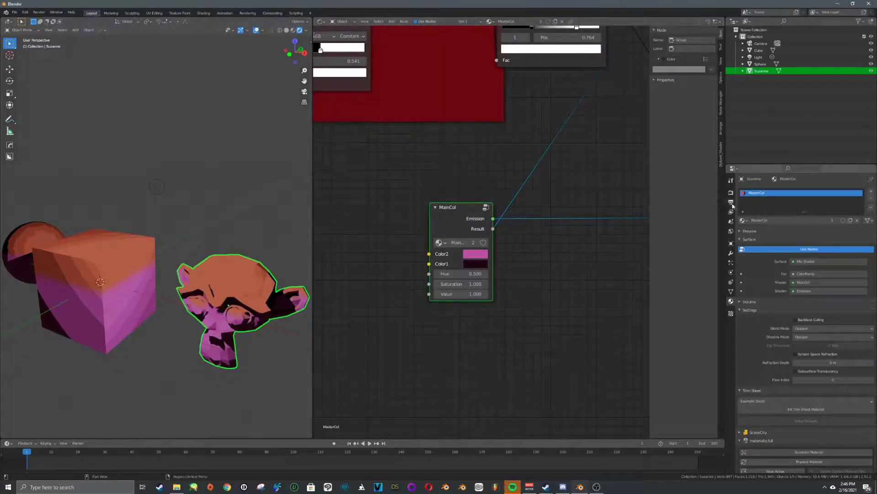
# Add an Object Info node beside the input side of the MainCol group.
pyautogui.hotkey('shift', 'a')
pyautogui.click(319, 239)
pyautogui.write('objec')
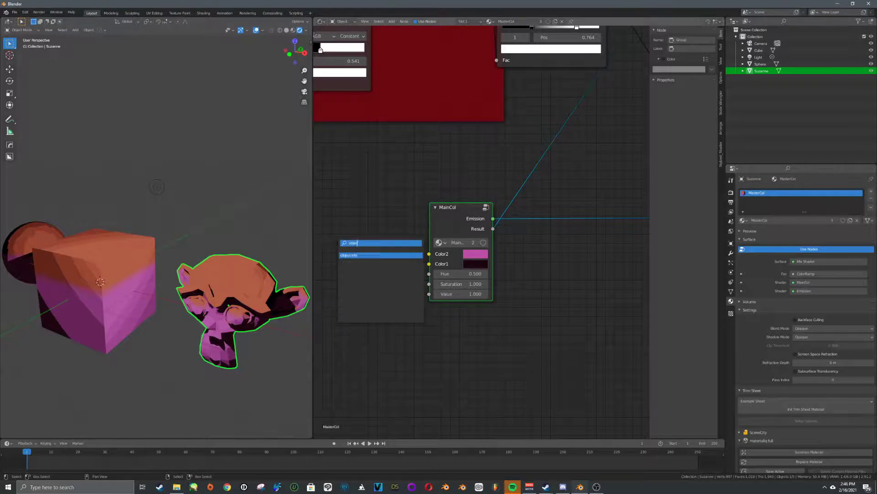
pyautogui.press('Return')
pyautogui.click(371, 234)
pyautogui.scroll(4, 370, 233)
pyautogui.moveTo(371, 233); pyautogui.dragTo(435, 210, button='middle')
pyautogui.moveTo(462, 229); pyautogui.dragTo(434, 225)
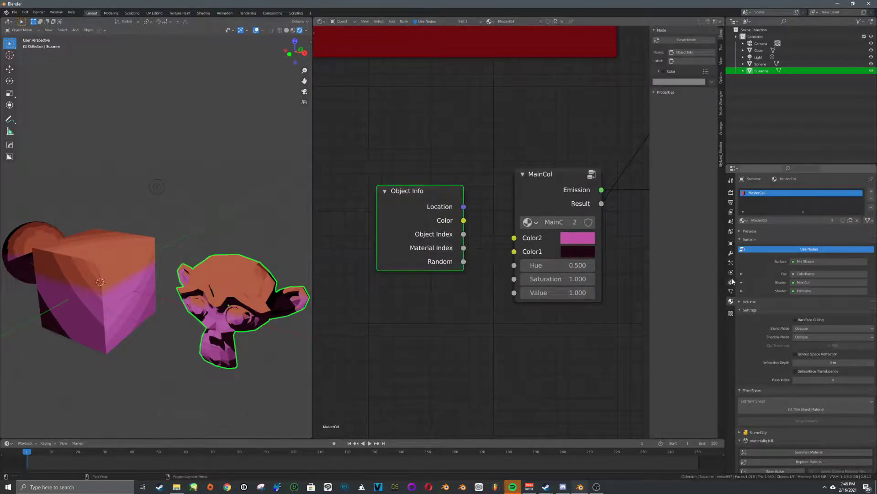
# Show Suzanne's Viewport Display object settings and wire the Object Info Color output to MainCol's Color2 input.
pyautogui.click(732, 243)
pyautogui.click(731, 301)
pyautogui.click(731, 291)
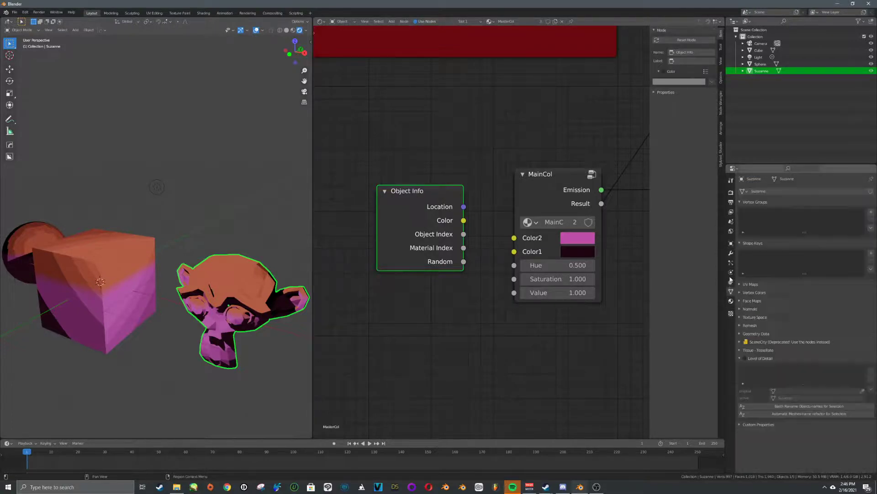
pyautogui.click(731, 276)
pyautogui.click(732, 245)
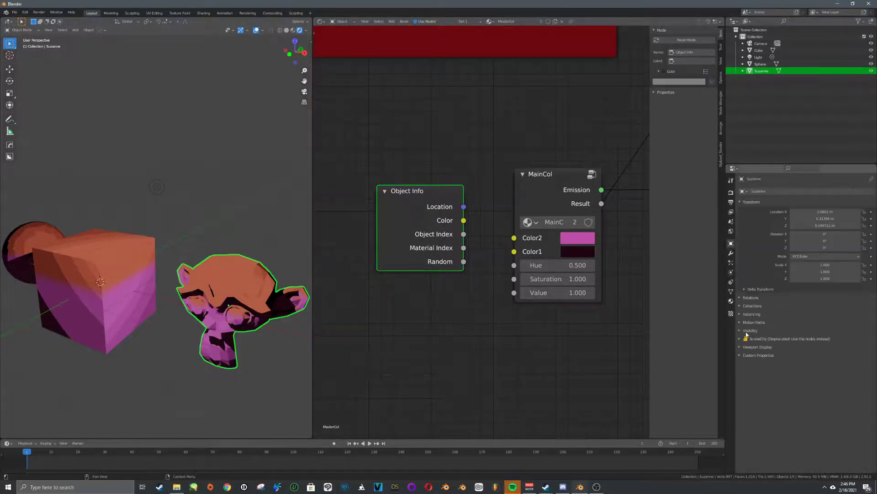
pyautogui.click(759, 347)
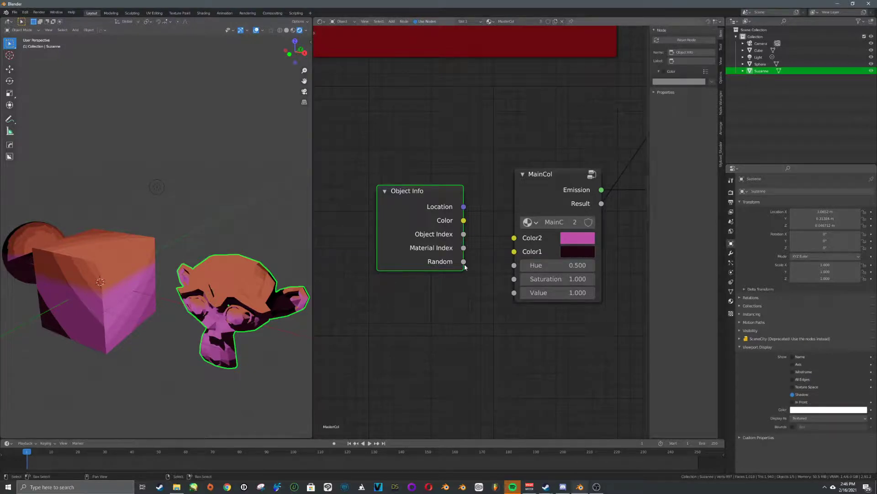
pyautogui.moveTo(463, 220); pyautogui.dragTo(514, 238)
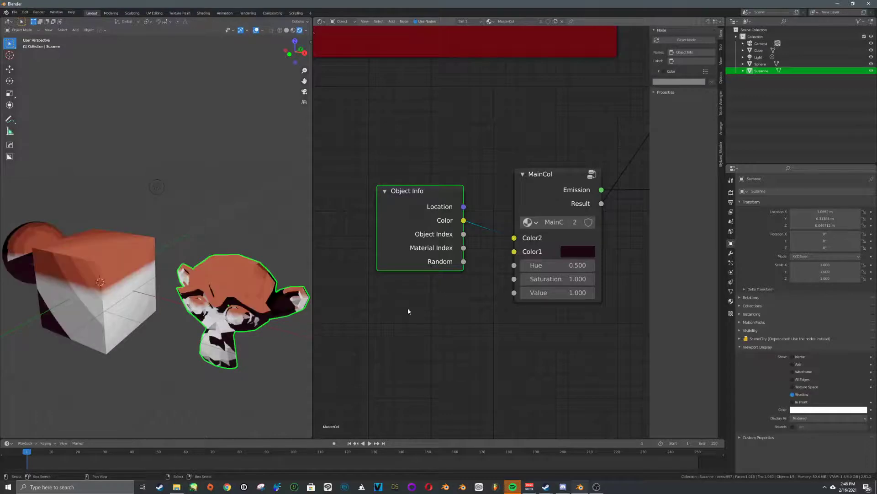
# Set Suzanne's viewport display color to bright blue.
pyautogui.click(825, 410)
pyautogui.moveTo(842, 326)
pyautogui.mouseDown()
pyautogui.moveTo(851, 322)
pyautogui.moveTo(843, 317)
pyautogui.mouseUp()
pyautogui.scroll(-2, 512, 241)
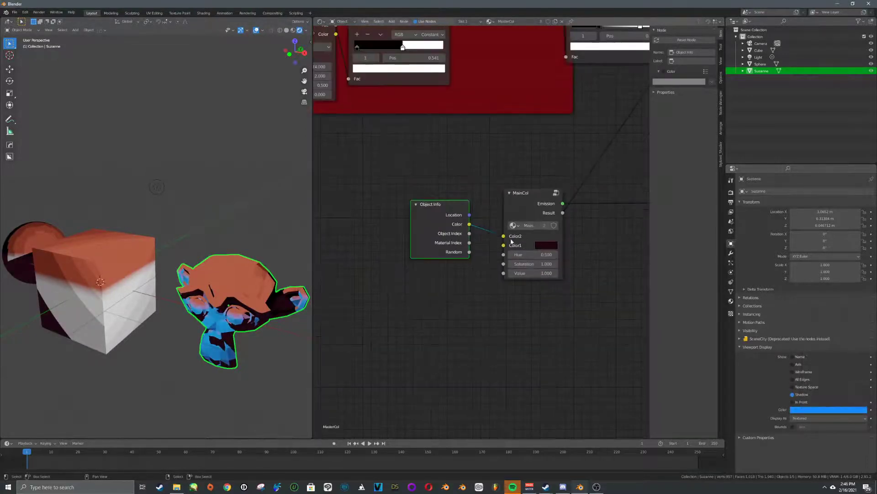
# Check which material is assigned to the cube and to Suzanne.
pyautogui.click(131, 256)
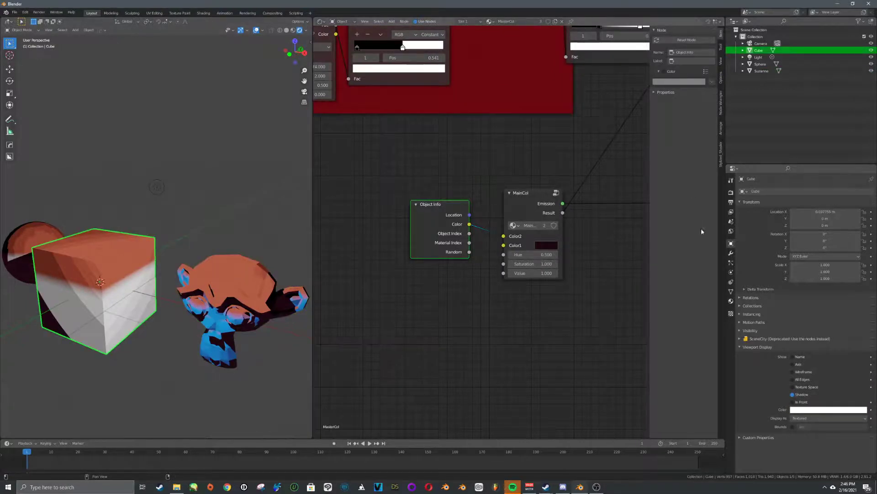
pyautogui.click(731, 193)
pyautogui.click(730, 299)
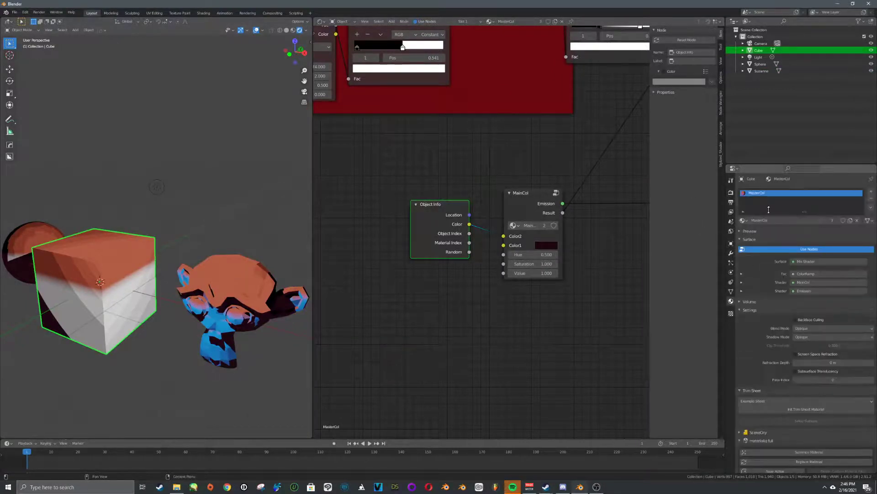
pyautogui.click(261, 283)
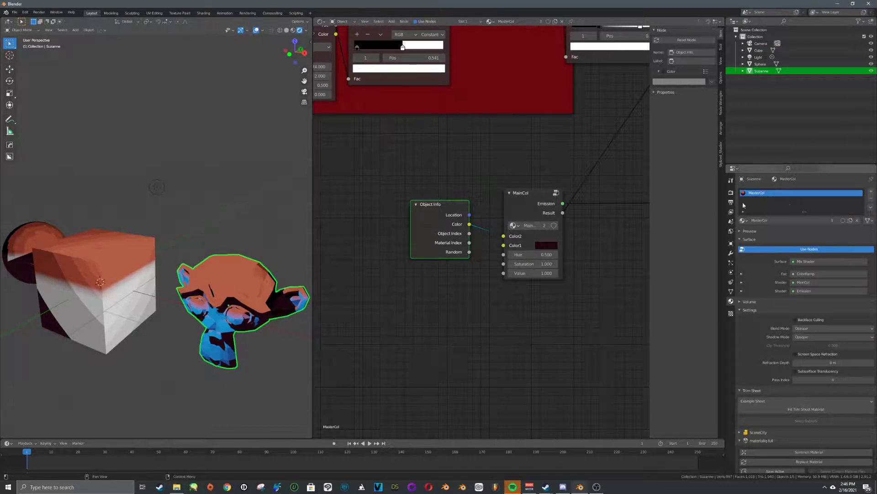
pyautogui.scroll(-2, 151, 274)
# Select the cube and set its viewport display color to light green in the object properties.
pyautogui.moveTo(133, 274); pyautogui.dragTo(153, 280)
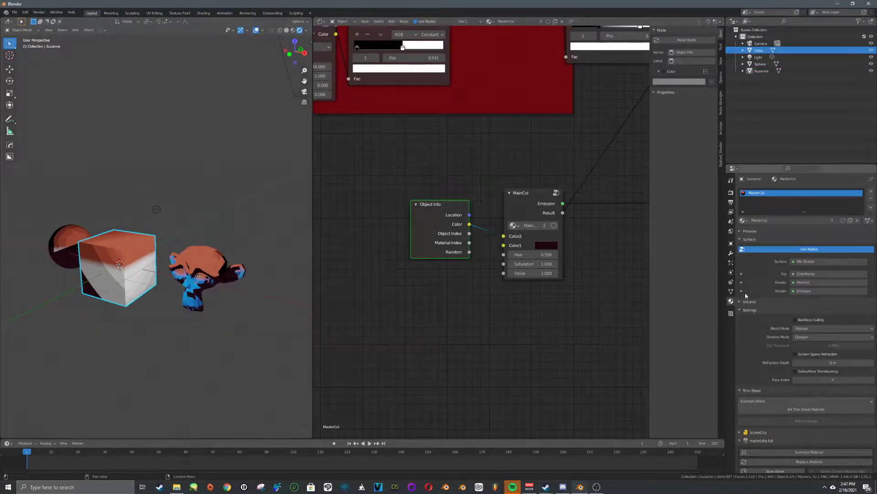
pyautogui.click(731, 291)
pyautogui.click(731, 243)
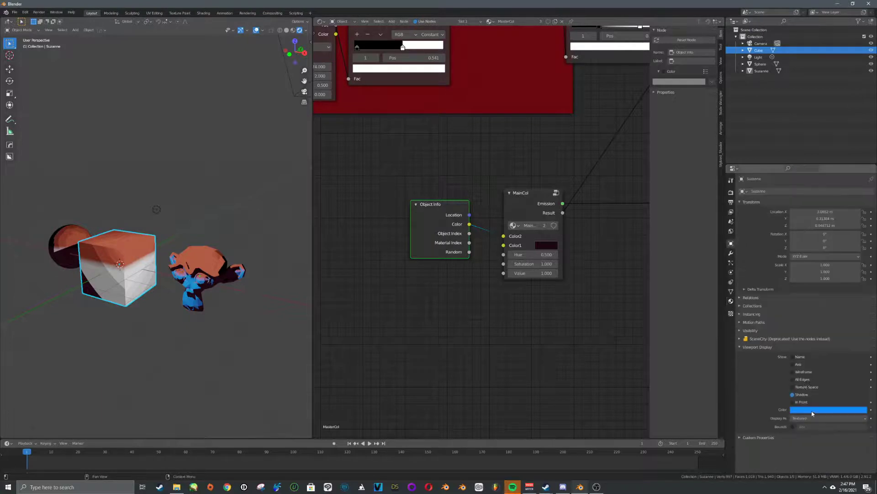
pyautogui.rightClick(137, 274)
pyautogui.rightClick(194, 277)
pyautogui.rightClick(133, 268)
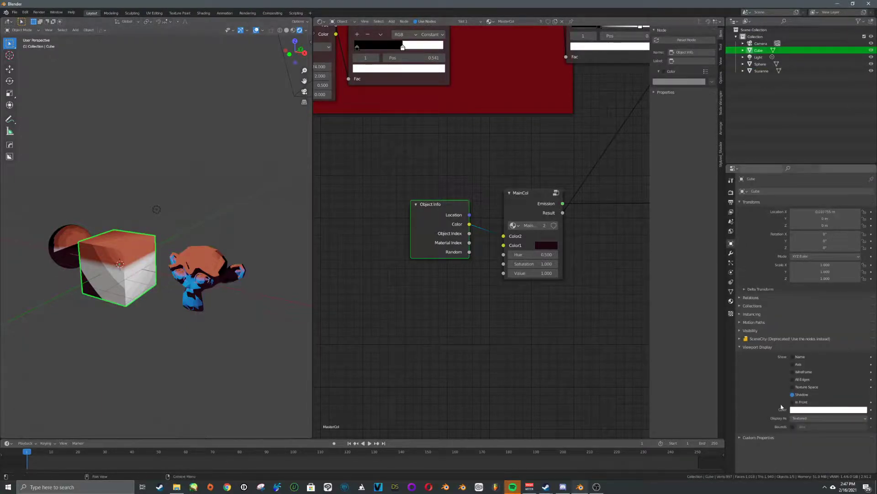
pyautogui.click(820, 409)
pyautogui.click(821, 409)
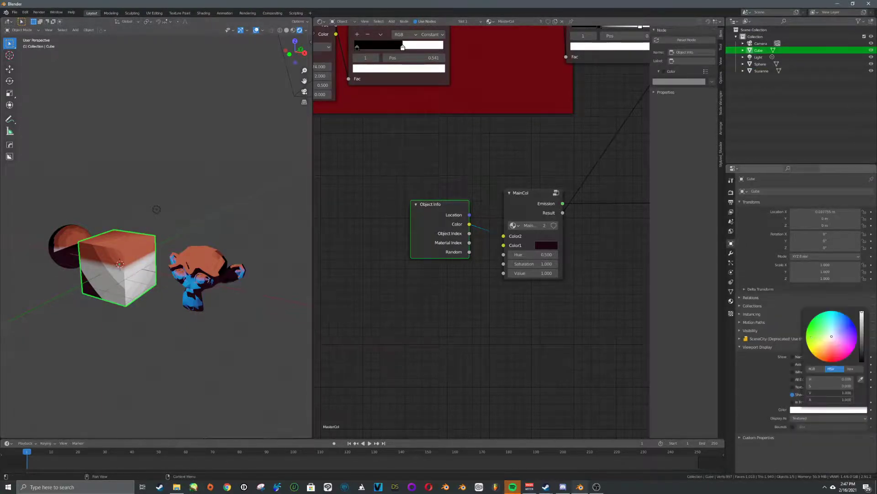
pyautogui.moveTo(832, 336); pyautogui.dragTo(815, 335)
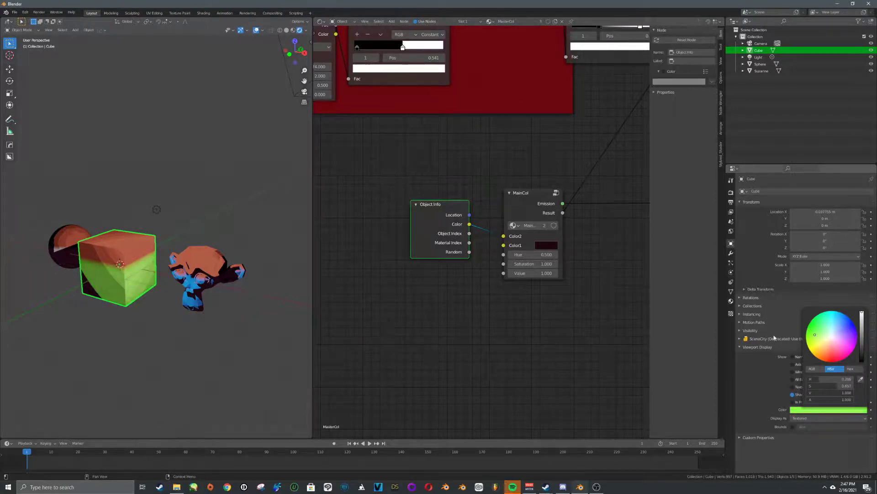
# Select the sphere and set its viewport display color to red.
pyautogui.moveTo(132, 269); pyautogui.dragTo(160, 269, button='middle')
pyautogui.rightClick(150, 249)
pyautogui.click(818, 409)
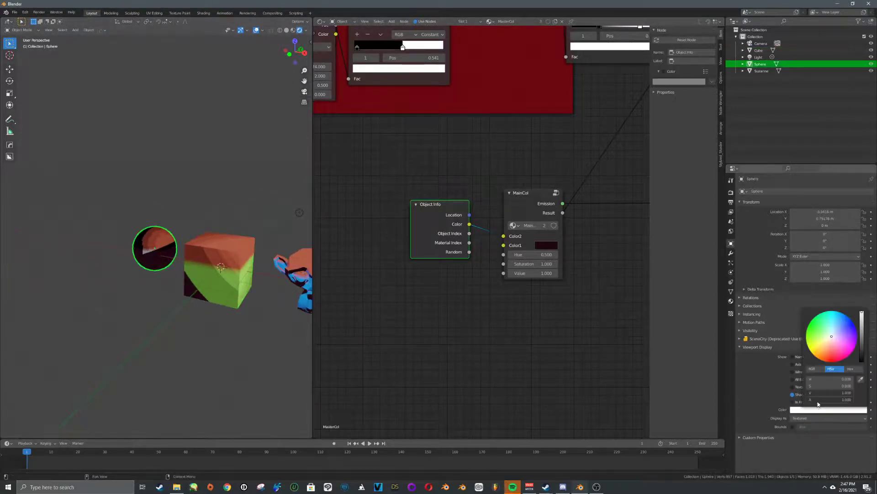
pyautogui.click(829, 358)
# Select the light and move it to a spot above and in front of the three objects.
pyautogui.scroll(-1, 237, 306)
pyautogui.moveTo(182, 283); pyautogui.dragTo(256, 236, button='middle')
pyautogui.rightClick(292, 222)
pyautogui.press('g')
pyautogui.click(196, 190)
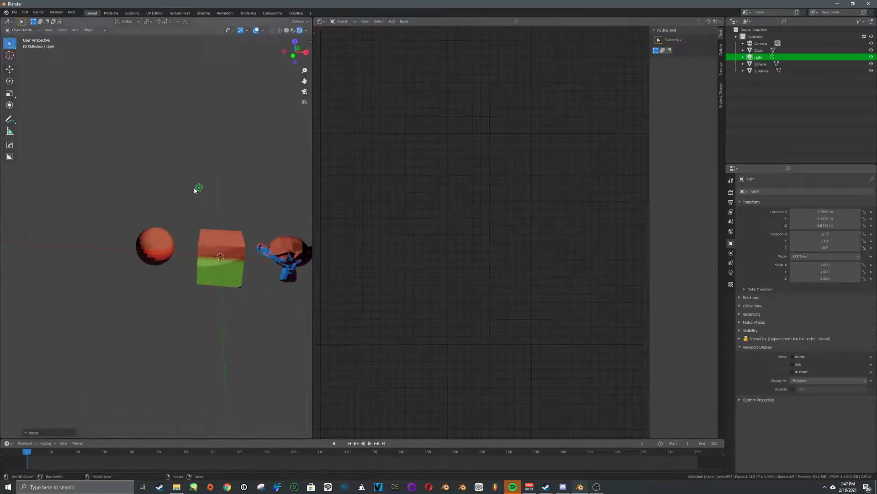
pyautogui.scroll(3, 195, 192)
pyautogui.moveTo(190, 201); pyautogui.dragTo(73, 237, button='middle')
pyautogui.press('g')
pyautogui.click(182, 245)
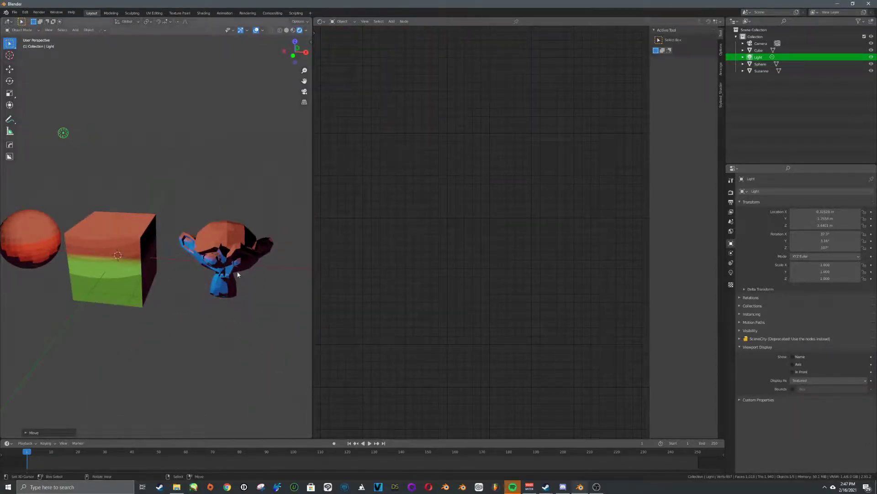
# Select the cube and examine its shading bands alongside the Top Mask and MainCol parts of the node tree.
pyautogui.rightClick(148, 240)
pyautogui.press('Home')
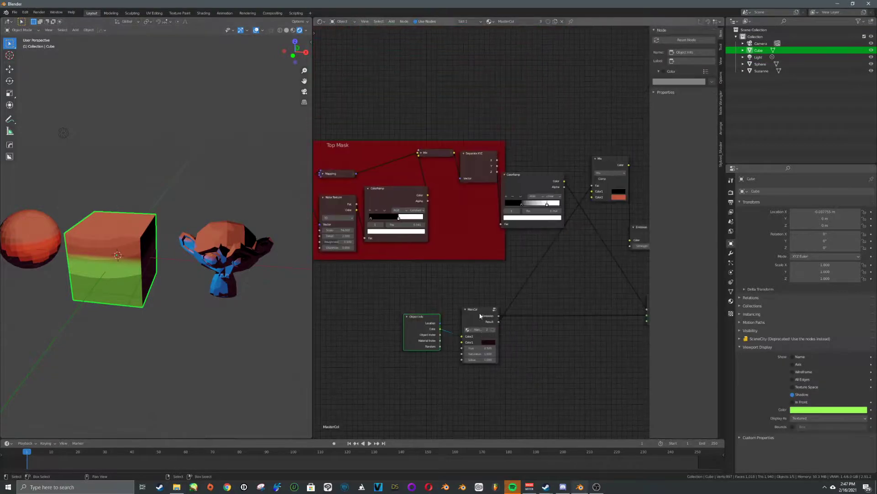
pyautogui.scroll(2, 519, 201)
pyautogui.scroll(-2, 497, 269)
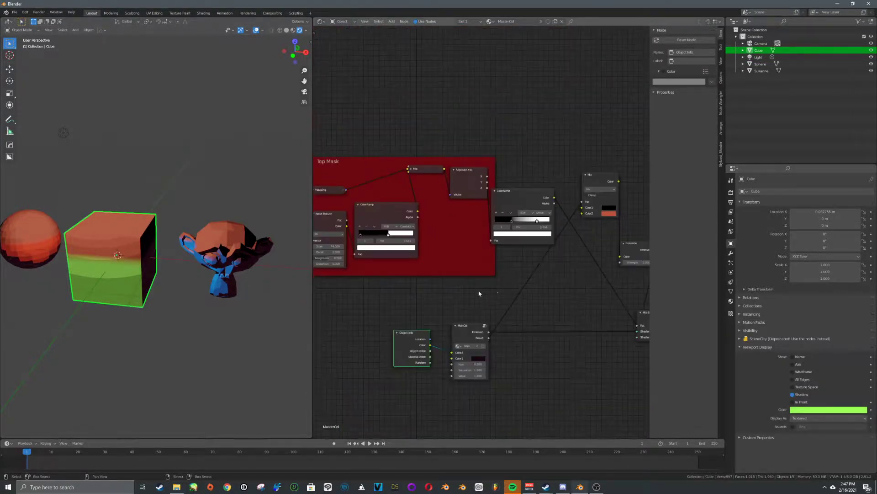
pyautogui.moveTo(480, 291); pyautogui.dragTo(548, 296, button='middle')
pyautogui.moveTo(443, 272); pyautogui.dragTo(345, 277, button='middle')
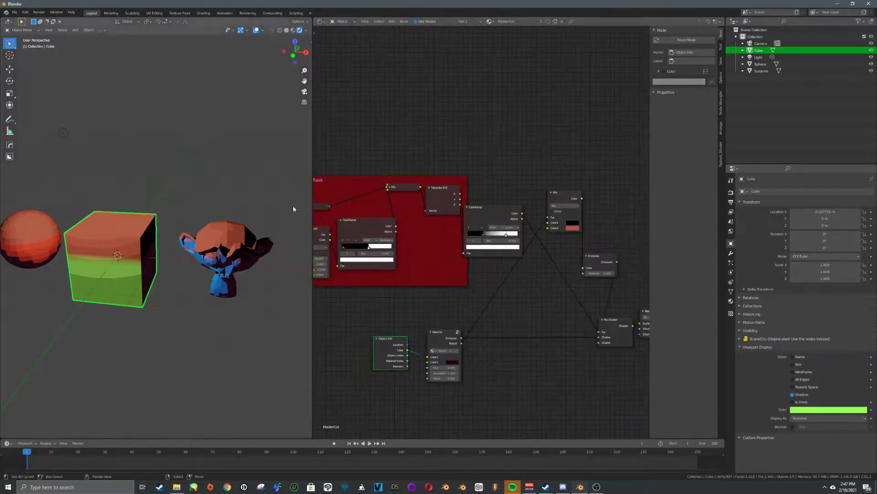
pyautogui.scroll(3, 127, 237)
pyautogui.moveTo(127, 237); pyautogui.dragTo(195, 194, button='middle')
pyautogui.scroll(-4, 482, 242)
pyautogui.moveTo(480, 242); pyautogui.dragTo(563, 229, button='middle')
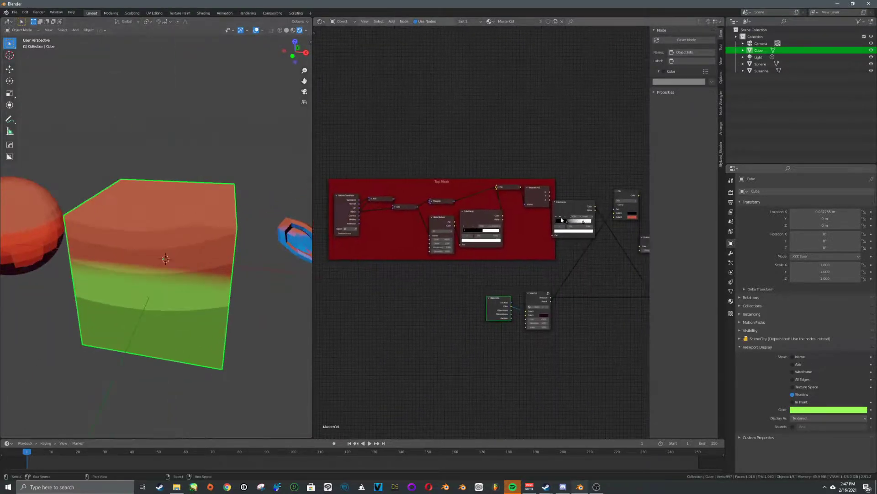
# Reposition the color Mix node below the ColorRamp that follows the Top Mask frame.
pyautogui.moveTo(456, 188); pyautogui.dragTo(434, 170)
pyautogui.moveTo(568, 200); pyautogui.dragTo(536, 203, button='middle')
pyautogui.moveTo(535, 203); pyautogui.dragTo(521, 187)
pyautogui.click(602, 201)
pyautogui.moveTo(601, 201); pyautogui.dragTo(573, 235)
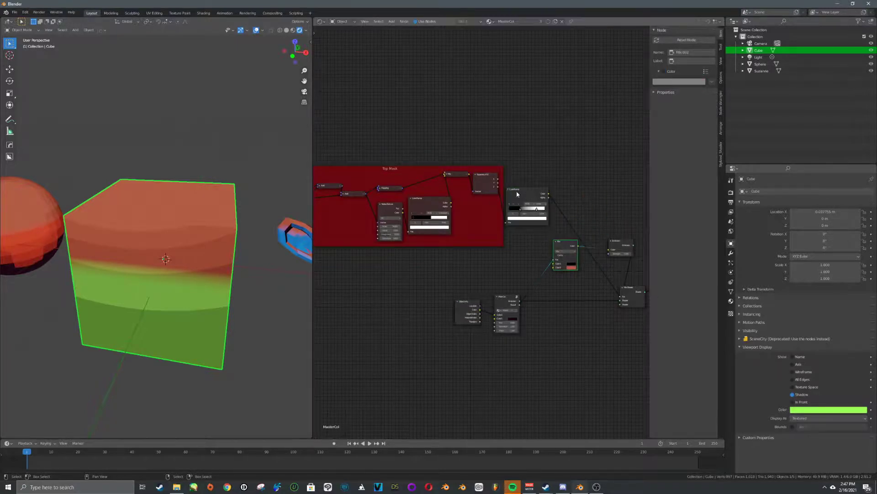
# Add a Checker Texture node below the Noise Texture in the Top Mask frame.
pyautogui.scroll(3, 535, 216)
pyautogui.moveTo(498, 202)
pyautogui.mouseDown()
pyautogui.moveTo(533, 202)
pyautogui.moveTo(475, 202)
pyautogui.moveTo(503, 202)
pyautogui.mouseUp()
pyautogui.scroll(3, 430, 239)
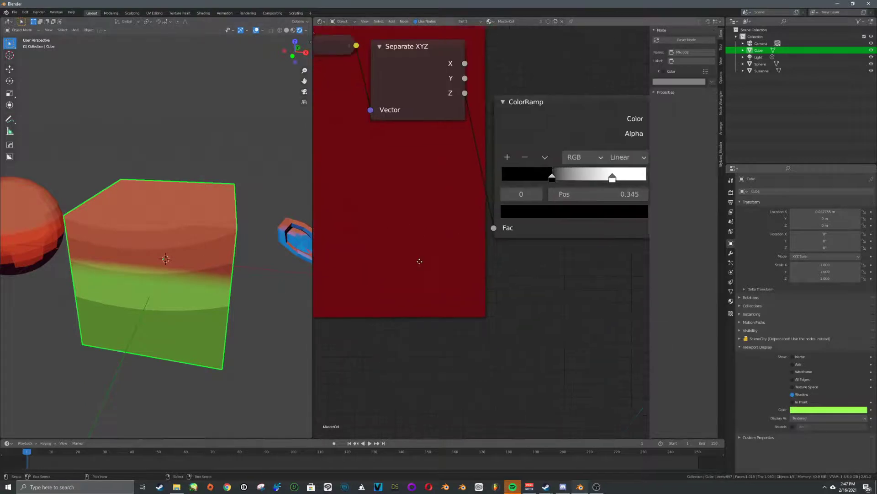
pyautogui.moveTo(419, 260); pyautogui.dragTo(708, 247, button='middle')
pyautogui.moveTo(466, 228); pyautogui.dragTo(480, 227)
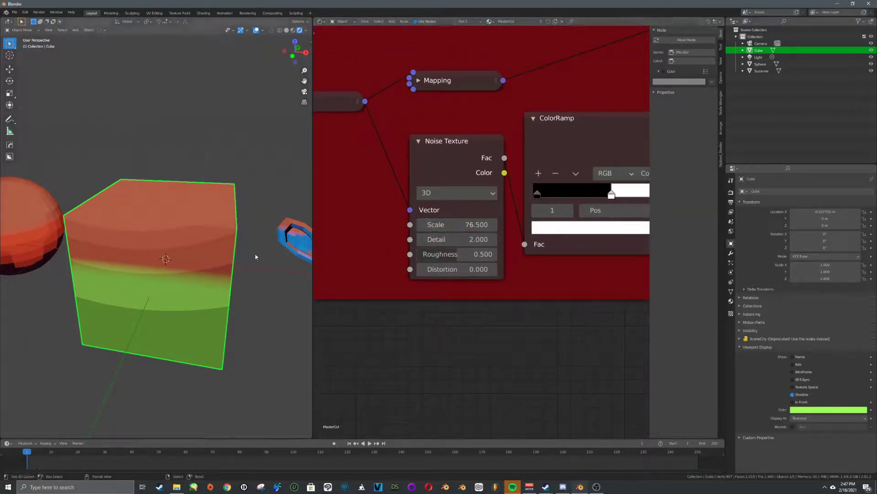
pyautogui.scroll(-3, 472, 294)
pyautogui.hotkey('shift', 'a')
pyautogui.write('c')
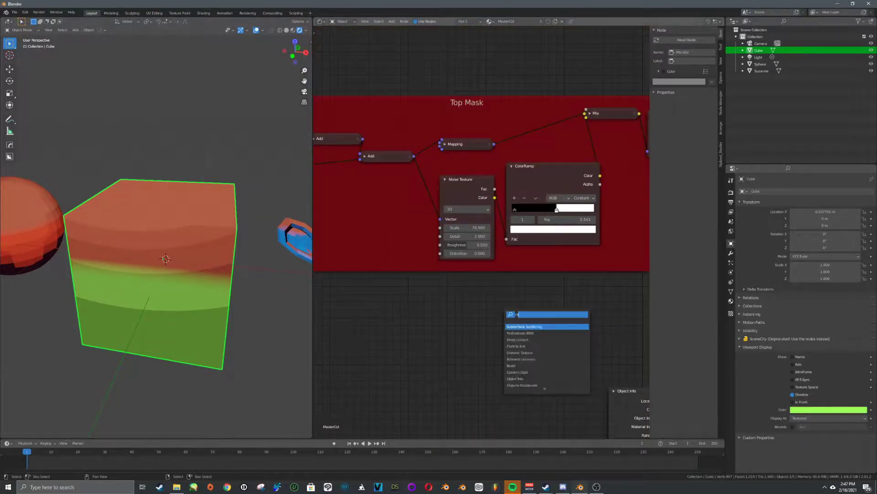
pyautogui.write('oheck')
pyautogui.press('Return')
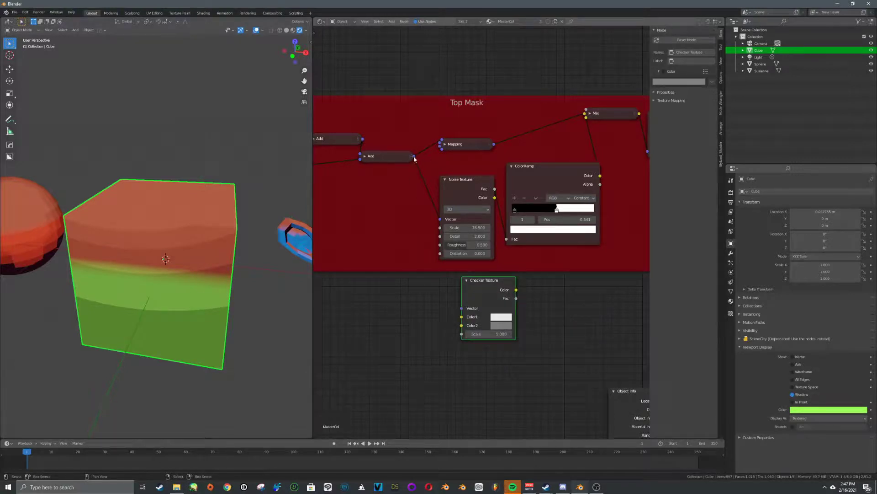
# Feed the Add vector into the Checker Texture, link its Color to the ColorRamp's Fac, and delete the Noise Texture.
pyautogui.moveTo(414, 157); pyautogui.dragTo(465, 311)
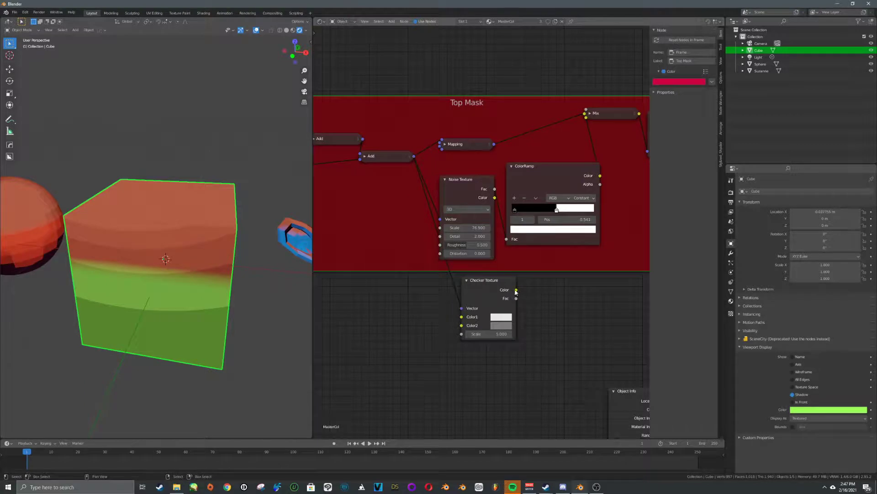
pyautogui.moveTo(516, 291)
pyautogui.mouseDown()
pyautogui.moveTo(511, 238)
pyautogui.moveTo(520, 287)
pyautogui.mouseUp()
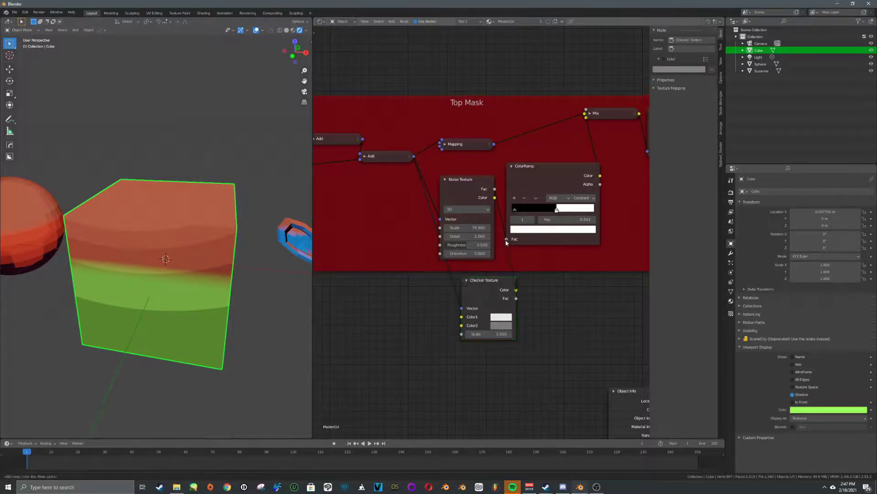
pyautogui.click(454, 185)
pyautogui.press('x')
# Set the Checker Texture's scale to 2.9 while watching the cube's mask edge.
pyautogui.moveTo(169, 288); pyautogui.dragTo(192, 271, button='middle')
pyautogui.scroll(2, 192, 271)
pyautogui.scroll(8, 475, 304)
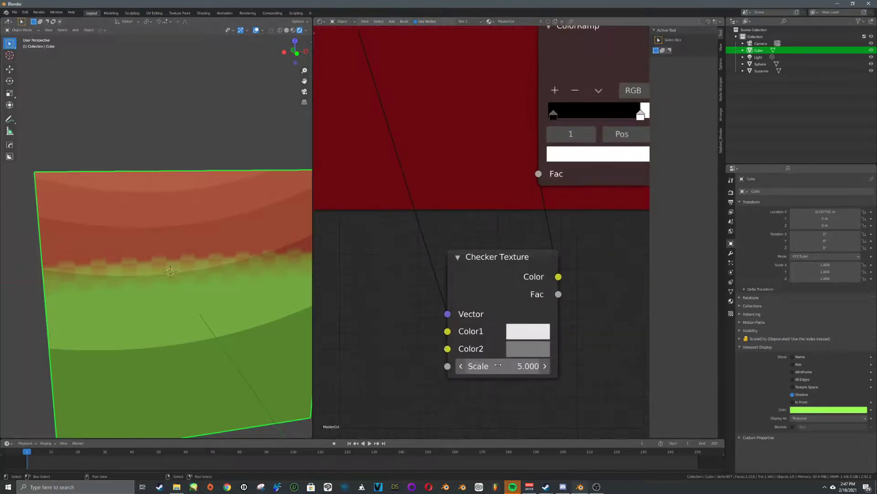
pyautogui.moveTo(498, 365); pyautogui.dragTo(476, 364)
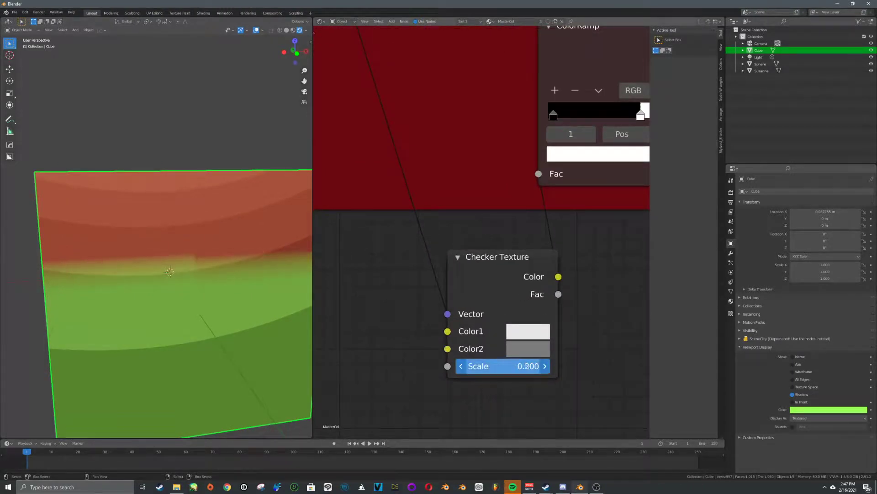
pyautogui.moveTo(503, 366); pyautogui.dragTo(535, 366)
# Set the Checker Texture's Color1 to white and Color2 to near black, and move the ColorRamp's white stop slightly higher.
pyautogui.click(528, 348)
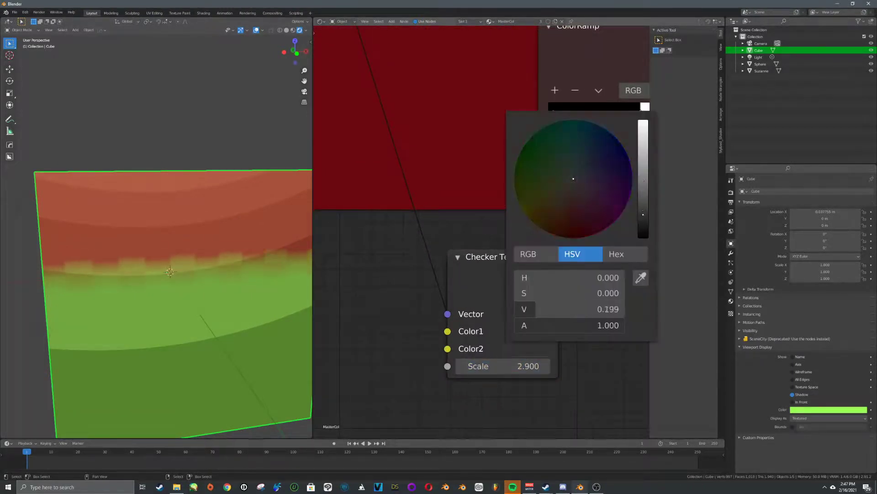
pyautogui.moveTo(643, 215); pyautogui.dragTo(643, 98)
pyautogui.click(533, 333)
pyautogui.moveTo(623, 218); pyautogui.dragTo(506, 246, button='middle')
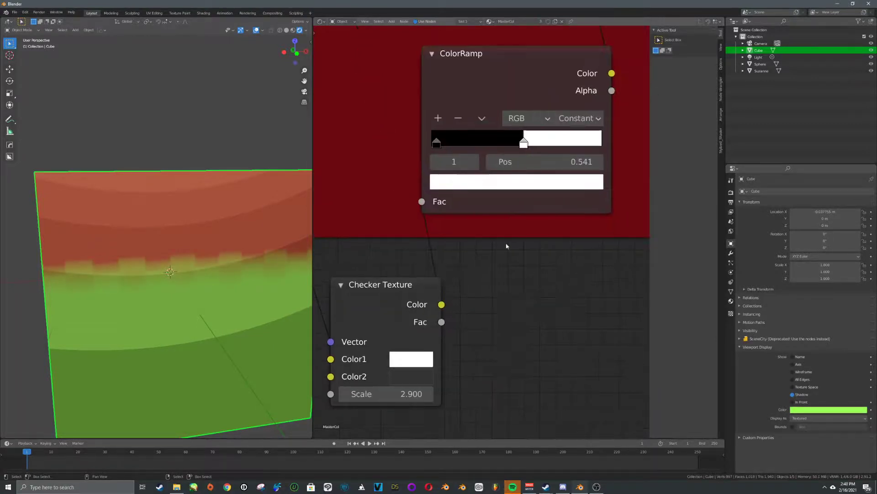
pyautogui.moveTo(524, 143)
pyautogui.mouseDown()
pyautogui.moveTo(594, 143)
pyautogui.moveTo(533, 148)
pyautogui.mouseUp()
pyautogui.click(441, 141)
# Move the Checker Texture beside the ColorRamp inside the Top Mask frame and set its scale to 4.3.
pyautogui.scroll(-2, 531, 165)
pyautogui.moveTo(416, 300); pyautogui.dragTo(375, 158)
pyautogui.moveTo(370, 209); pyautogui.dragTo(402, 209)
pyautogui.scroll(-5, 147, 263)
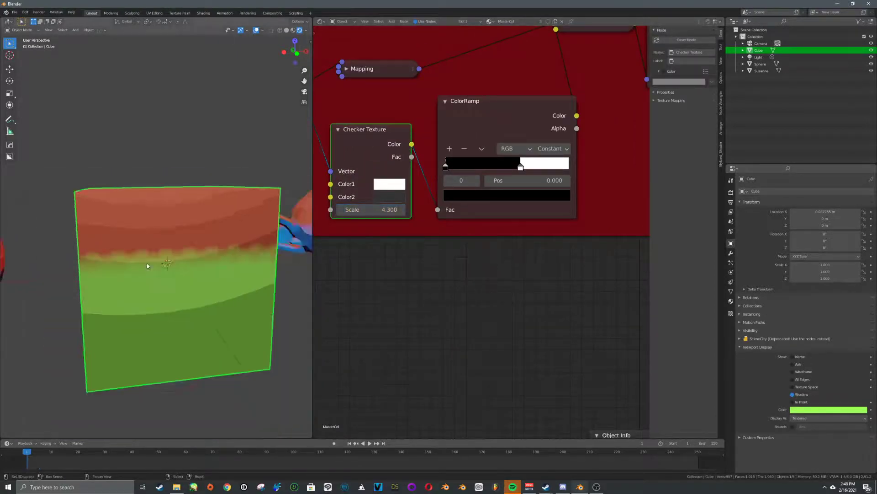
# Select the light and move it just above and between the cube and the monkey head.
pyautogui.moveTo(191, 276); pyautogui.dragTo(124, 252, button='middle')
pyautogui.scroll(2, 151, 255)
pyautogui.moveTo(169, 258); pyautogui.dragTo(126, 185, button='middle')
pyautogui.scroll(-3, 152, 221)
pyautogui.click(124, 157)
pyautogui.press('g')
pyautogui.click(184, 206)
pyautogui.press('g')
pyautogui.click(235, 215)
pyautogui.moveTo(235, 217); pyautogui.dragTo(186, 249, button='middle')
pyautogui.press('g')
pyautogui.rightClick(228, 214)
pyautogui.press('g')
pyautogui.click(96, 284)
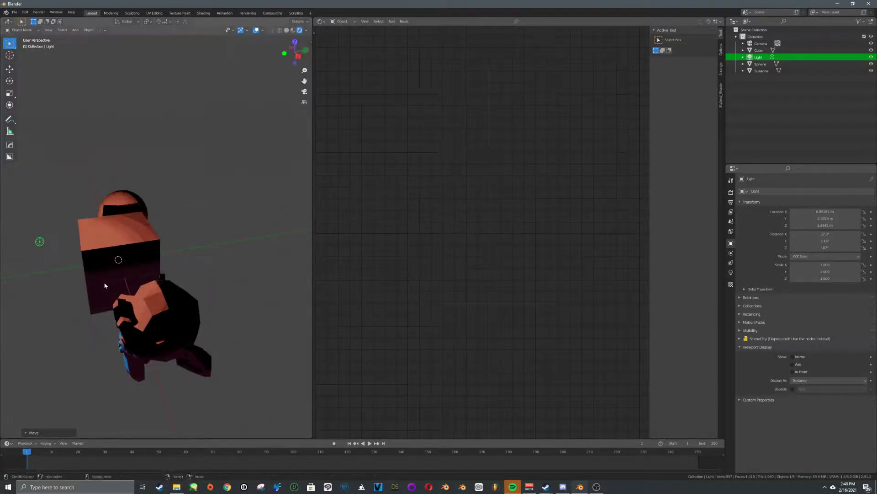
pyautogui.moveTo(103, 286); pyautogui.dragTo(202, 257, button='middle')
pyautogui.press('g')
pyautogui.click(243, 220)
pyautogui.moveTo(242, 219); pyautogui.dragTo(267, 247, button='middle')
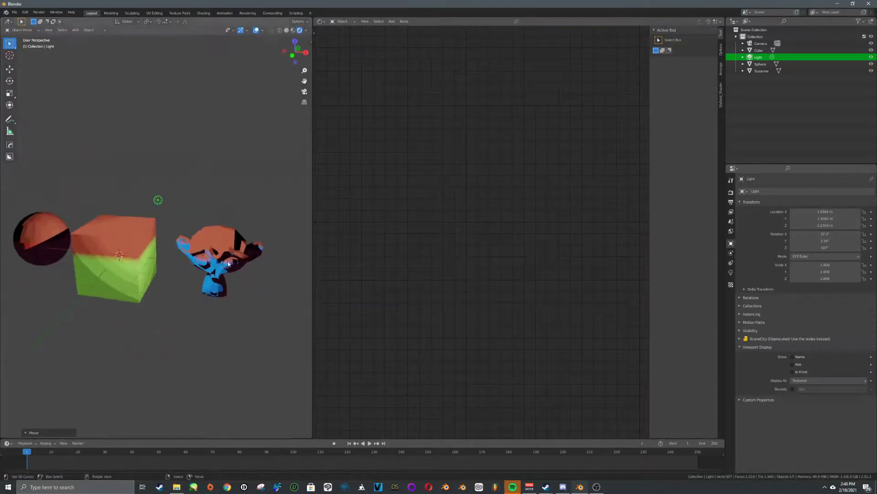
# Select the cube and shift the ColorRamp after the Top Mask frame farther away from it.
pyautogui.click(142, 246)
pyautogui.scroll(-9, 483, 243)
pyautogui.moveTo(488, 189); pyautogui.dragTo(548, 288, button='middle')
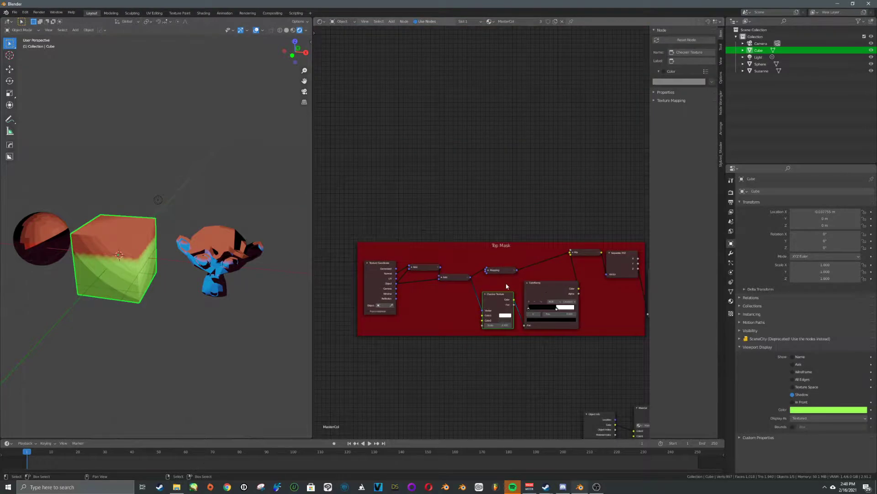
pyautogui.scroll(5, 182, 248)
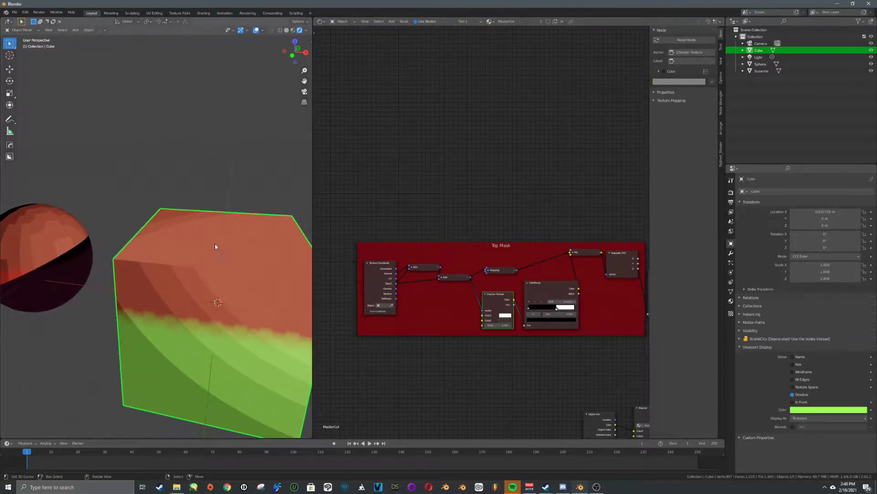
pyautogui.moveTo(514, 268); pyautogui.dragTo(407, 258, button='middle')
pyautogui.moveTo(500, 276); pyautogui.dragTo(430, 266, button='middle')
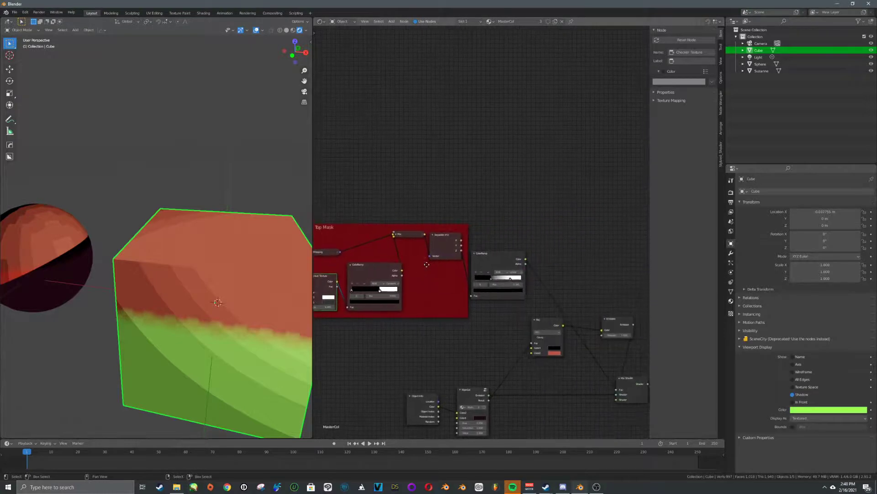
pyautogui.click(494, 266)
pyautogui.moveTo(494, 266); pyautogui.dragTo(520, 266)
# Move the Mix node in the Top Mask frame closer to the Mapping node and shift Separate XYZ farther along the chain.
pyautogui.moveTo(443, 264); pyautogui.dragTo(585, 258, button='middle')
pyautogui.moveTo(479, 270); pyautogui.dragTo(405, 251, button='middle')
pyautogui.scroll(4, 421, 269)
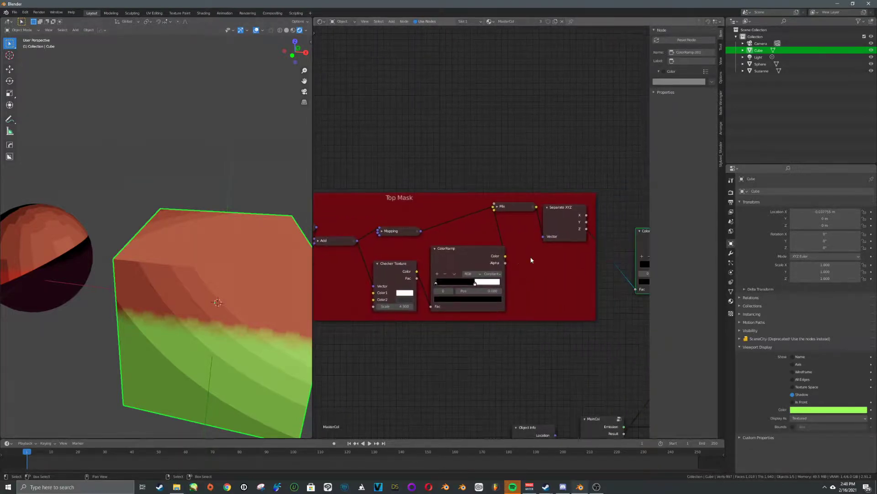
pyautogui.moveTo(478, 257); pyautogui.dragTo(416, 253, button='middle')
pyautogui.moveTo(587, 270); pyautogui.dragTo(540, 235, button='middle')
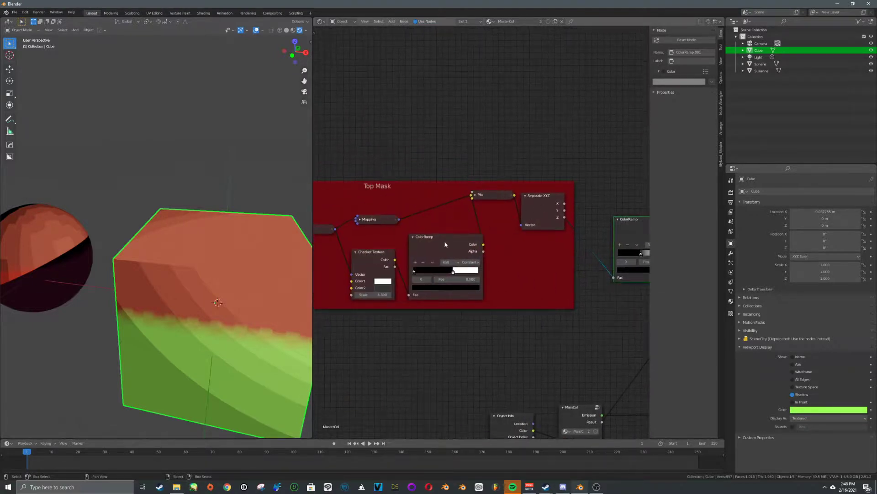
pyautogui.scroll(1, 466, 223)
pyautogui.moveTo(486, 231); pyautogui.dragTo(543, 241, button='middle')
pyautogui.click(532, 205)
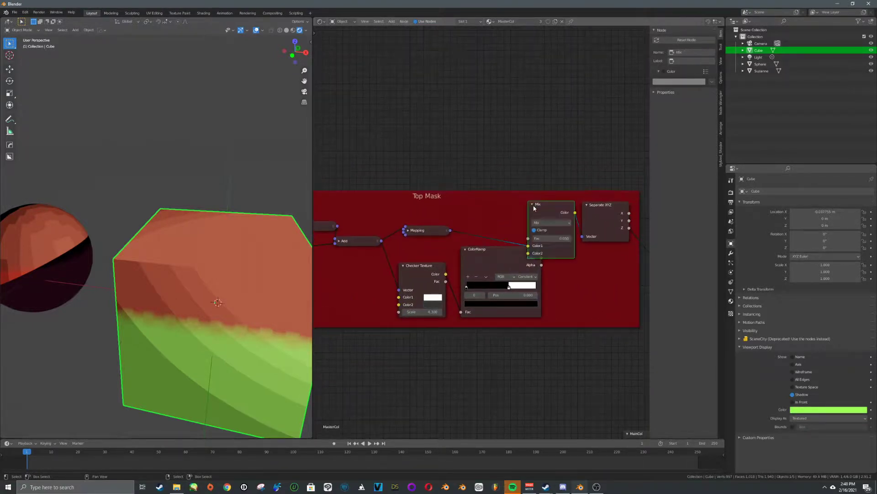
pyautogui.click(533, 205)
pyautogui.moveTo(562, 206); pyautogui.dragTo(533, 204)
pyautogui.moveTo(598, 212); pyautogui.dragTo(628, 211)
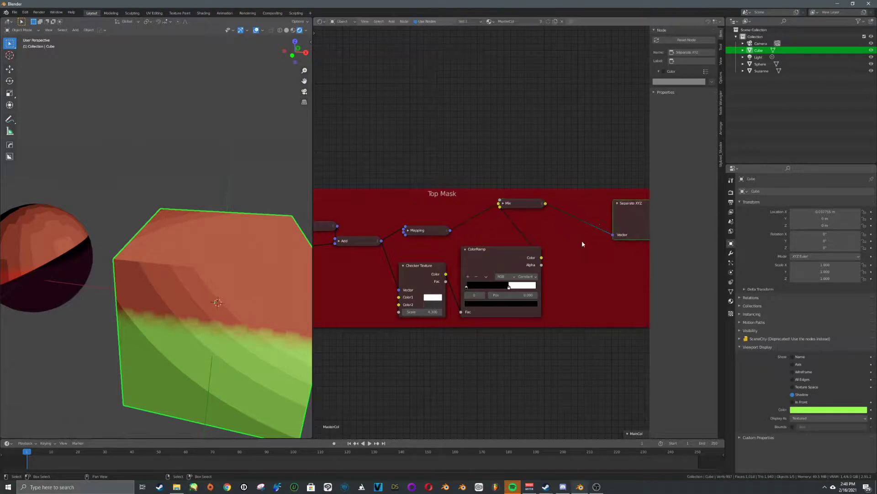
# Place the Separate XYZ node back beside the Mix node and bring the following ColorRamp closer to the frame.
pyautogui.moveTo(583, 244); pyautogui.dragTo(485, 227, button='middle')
pyautogui.press('g')
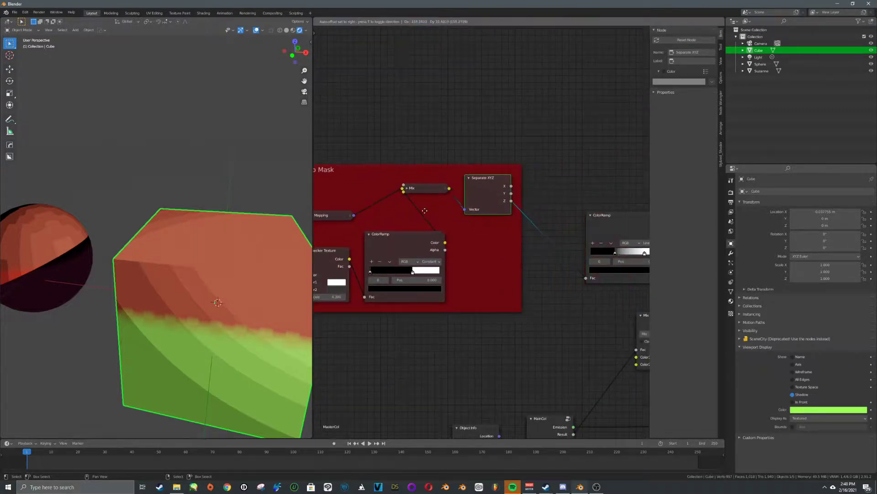
pyautogui.click(427, 211)
pyautogui.moveTo(570, 248); pyautogui.dragTo(432, 196, button='middle')
pyautogui.moveTo(504, 171); pyautogui.dragTo(468, 163)
# Duplicate the Texture Coordinate node and place the copy above the original in the Top Mask frame.
pyautogui.moveTo(468, 164); pyautogui.dragTo(482, 191, button='middle')
pyautogui.scroll(-6, 471, 201)
pyautogui.moveTo(381, 179); pyautogui.dragTo(544, 231, button='middle')
pyautogui.moveTo(569, 180)
pyautogui.mouseDown(button='middle')
pyautogui.moveTo(491, 190)
pyautogui.moveTo(561, 189)
pyautogui.mouseUp(button='middle')
pyautogui.click(397, 256)
pyautogui.hotkey('shift', 'd')
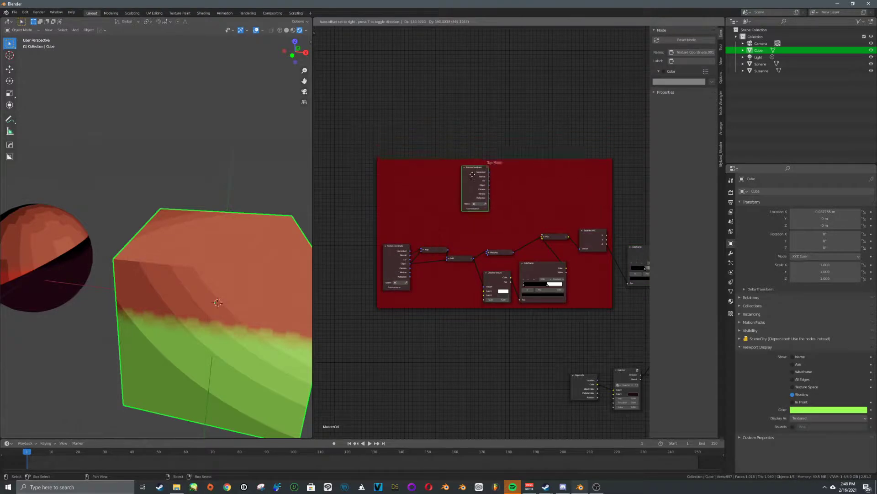
pyautogui.click(408, 174)
# Duplicate the Separate XYZ node above the existing chain and connect the copied Texture Coordinate's Generated output to its Vector.
pyautogui.scroll(2, 625, 244)
pyautogui.click(625, 245)
pyautogui.hotkey('shift', 'd')
pyautogui.click(572, 167)
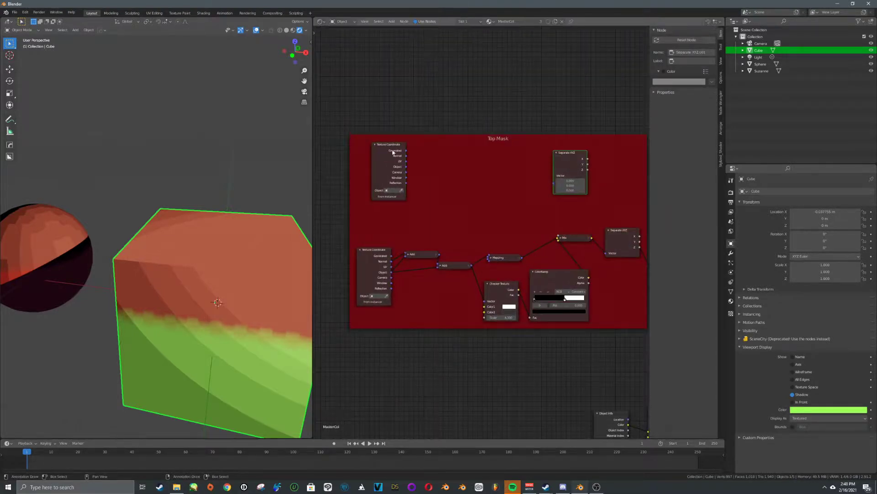
pyautogui.moveTo(406, 150); pyautogui.dragTo(554, 176)
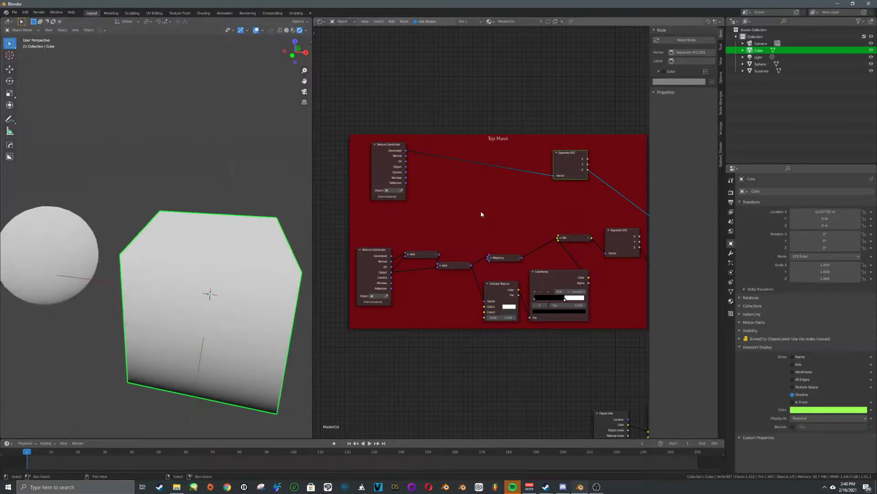
# Add a ColorRamp after the new Separate XYZ's Z output and move its black stop close to the white end.
pyautogui.hotkey('shift', 'a')
pyautogui.click(492, 199)
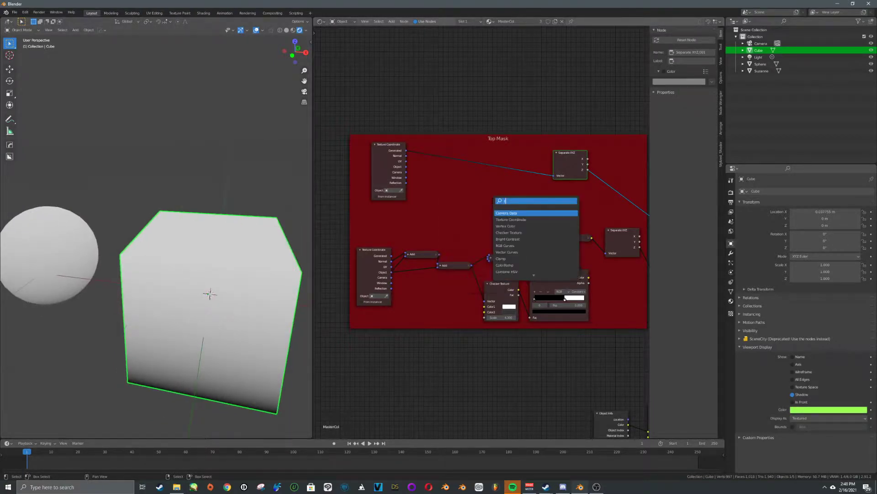
pyautogui.write('color')
pyautogui.press('Down')
pyautogui.press('Return')
pyautogui.click(608, 149)
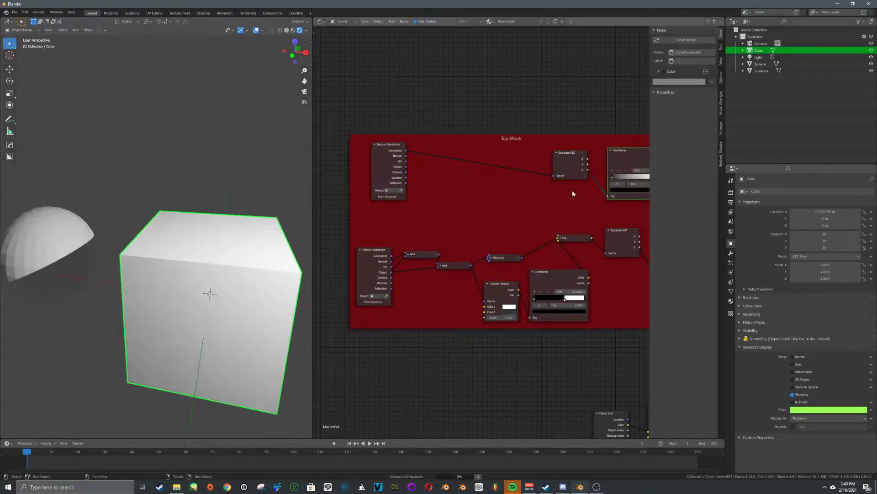
pyautogui.moveTo(629, 176); pyautogui.dragTo(526, 168, button='middle')
pyautogui.moveTo(511, 171); pyautogui.dragTo(561, 169)
pyautogui.scroll(-5, 229, 238)
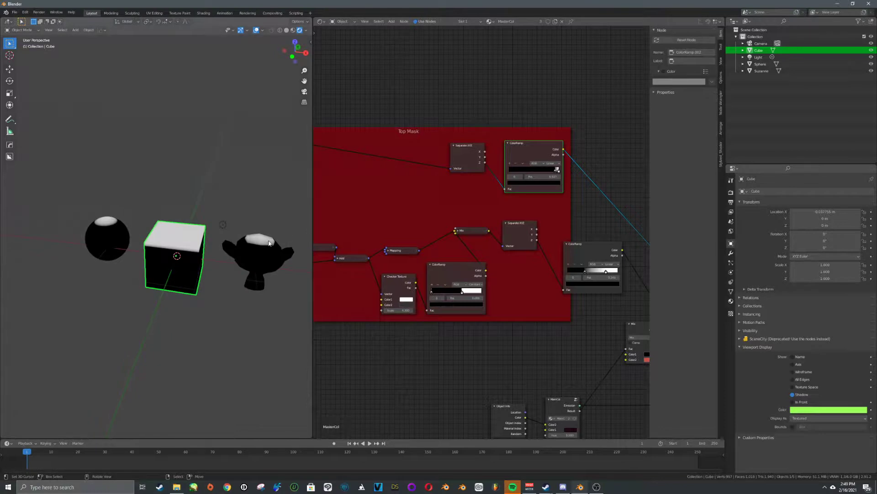
# Set the new ColorRamp's interpolation to Constant and its white stop position to 0.941.
pyautogui.scroll(4, 568, 180)
pyautogui.click(540, 136)
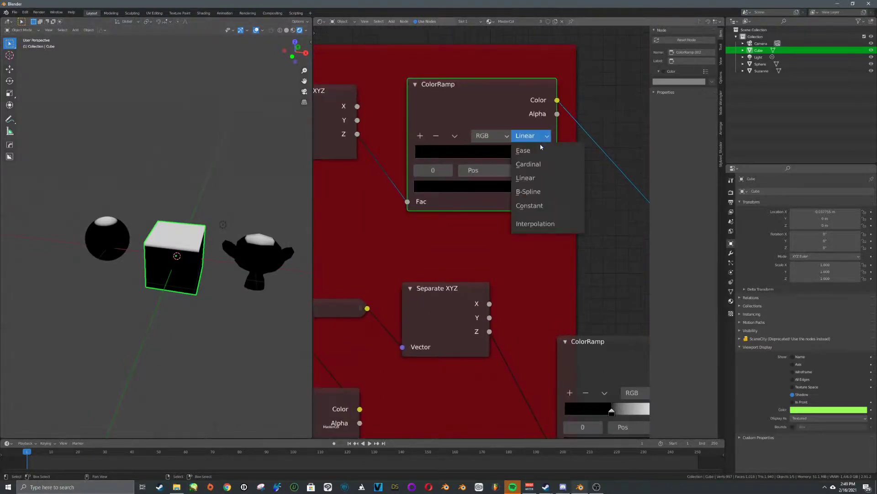
pyautogui.click(546, 204)
pyautogui.click(547, 156)
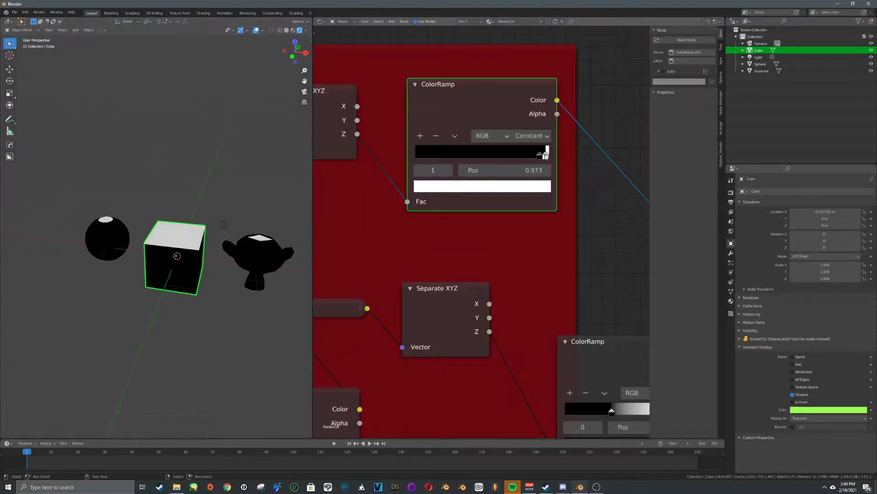
pyautogui.click(540, 156)
pyautogui.moveTo(546, 156); pyautogui.dragTo(542, 156)
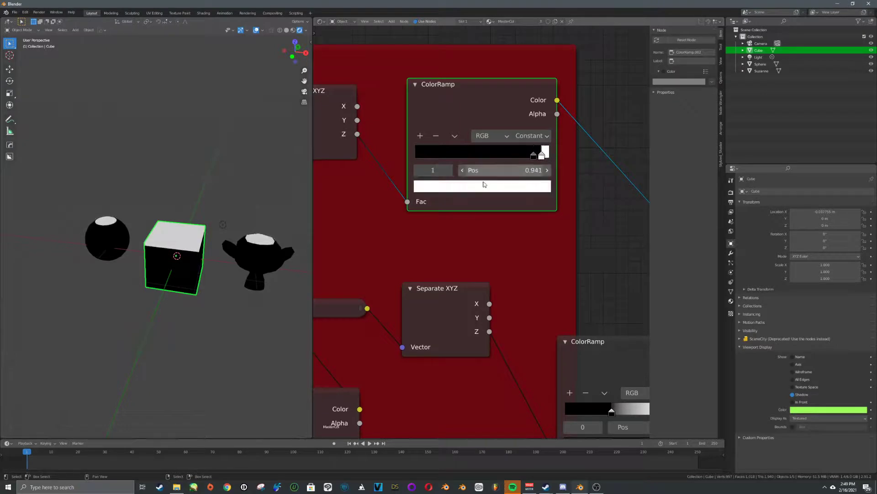
# Insert a MixRGB node between the new Separate XYZ and ColorRamp, and reduce its factor to about 0.
pyautogui.moveTo(413, 214); pyautogui.dragTo(477, 224, button='middle')
pyautogui.hotkey('shift', 'a')
pyautogui.click(435, 234)
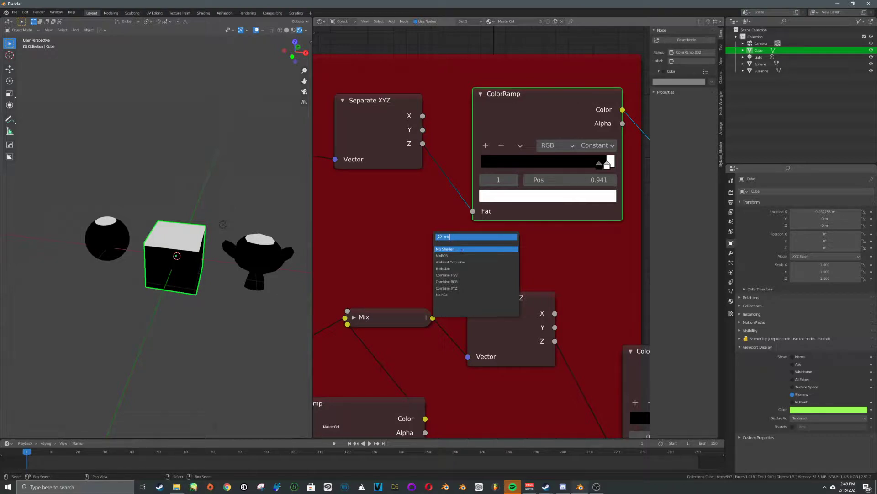
pyautogui.write('mi')
pyautogui.click(462, 255)
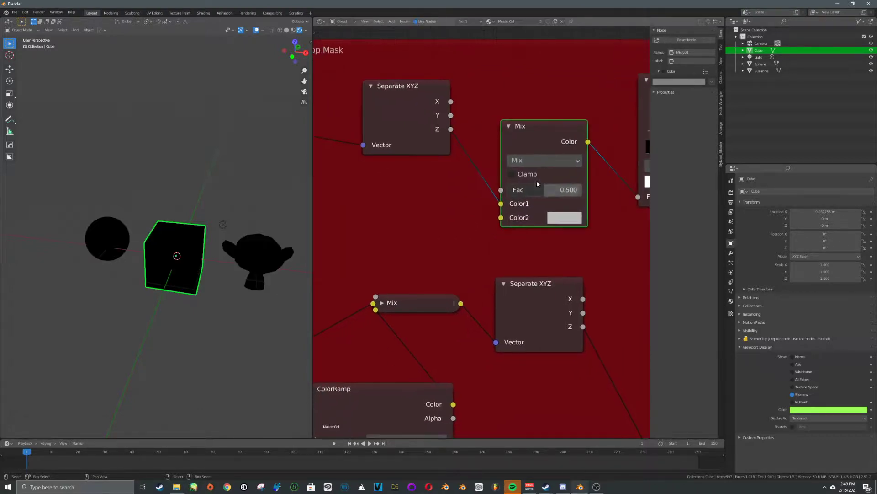
pyautogui.moveTo(539, 144); pyautogui.dragTo(542, 110)
pyautogui.moveTo(548, 156); pyautogui.dragTo(541, 198)
pyautogui.moveTo(563, 156); pyautogui.dragTo(584, 191)
# Add a Wave Texture above the new Separate XYZ in the Top Mask frame and restore the Mapping node's link to the lower Mix.
pyautogui.moveTo(507, 218); pyautogui.dragTo(585, 206, button='middle')
pyautogui.hotkey('shift', 'a')
pyautogui.write('s')
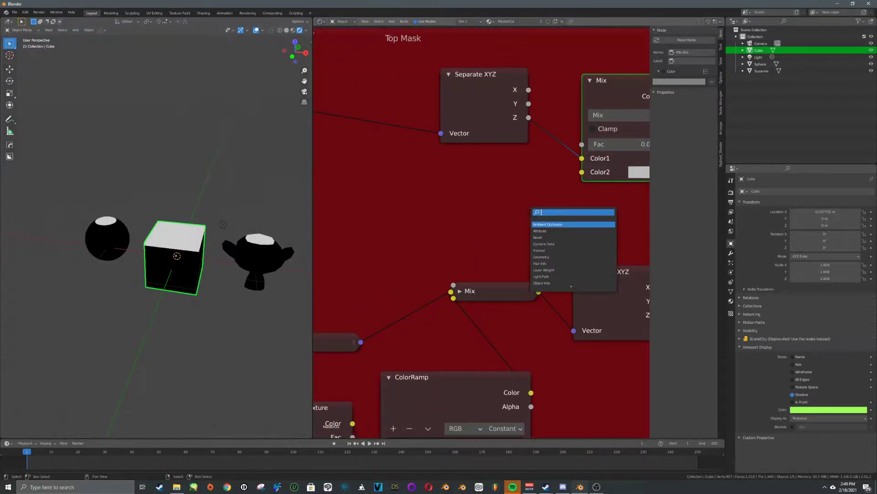
pyautogui.write('wave')
pyautogui.click(545, 224)
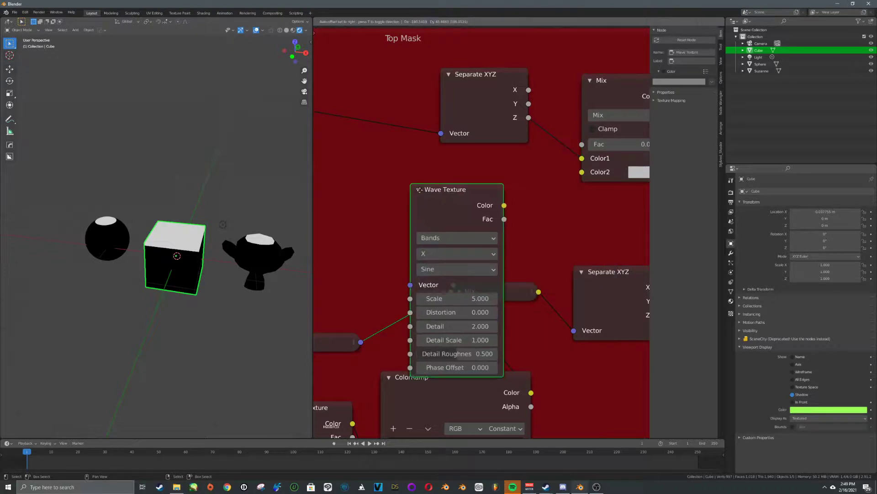
pyautogui.click(430, 177)
pyautogui.moveTo(411, 257); pyautogui.dragTo(547, 291)
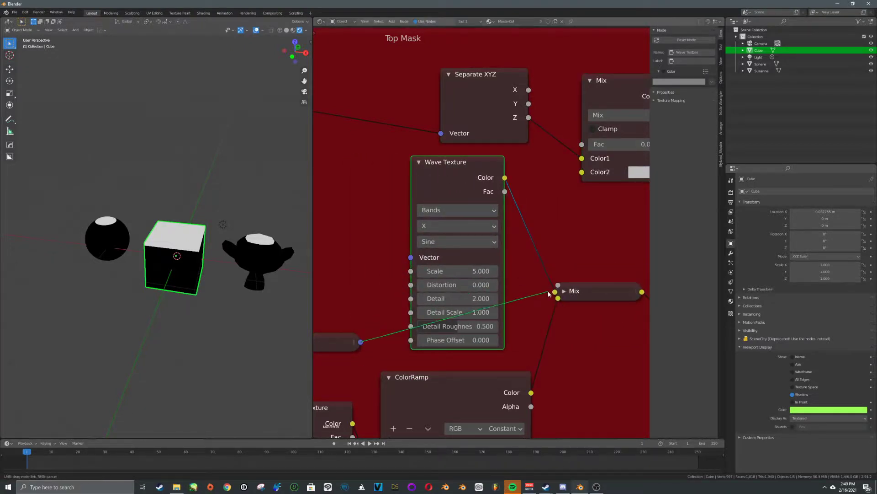
pyautogui.scroll(-3, 471, 192)
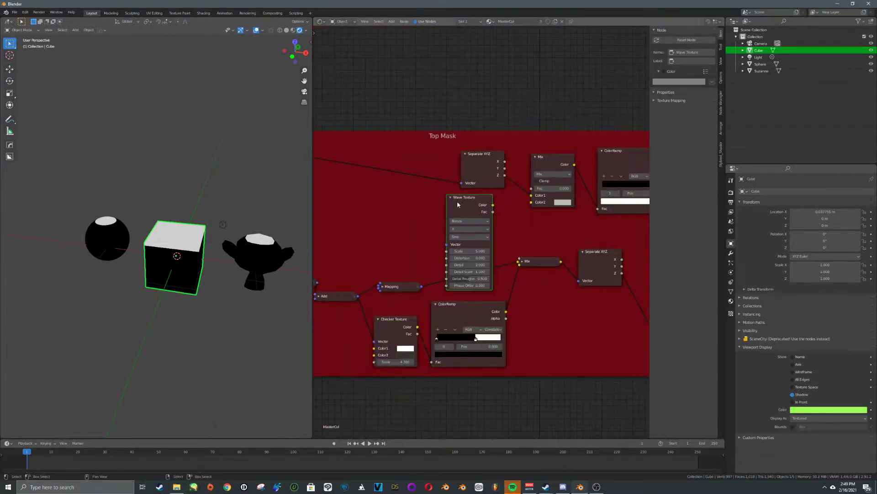
pyautogui.moveTo(471, 208); pyautogui.dragTo(481, 42)
# Feed the Wave Texture's Color into the upper Mix's Color2 at a factor of 0.200 and preview the wave, Mix and upper ColorRamp.
pyautogui.moveTo(505, 116); pyautogui.dragTo(488, 165, button='middle')
pyautogui.moveTo(486, 90)
pyautogui.mouseDown()
pyautogui.moveTo(529, 227)
pyautogui.moveTo(513, 252)
pyautogui.moveTo(552, 238)
pyautogui.mouseUp()
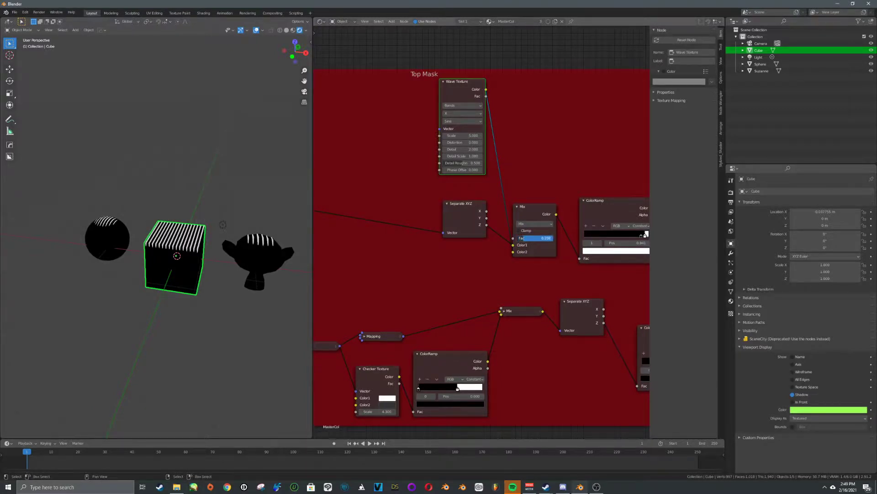
pyautogui.scroll(4, 207, 200)
pyautogui.keyDown('shift'); pyautogui.moveTo(207, 199); pyautogui.dragTo(186, 215, button='middle'); pyautogui.keyUp('shift')
pyautogui.keyDown('ctrl'); pyautogui.keyDown('shift'); pyautogui.click(468, 86); pyautogui.keyUp('shift'); pyautogui.keyUp('ctrl')
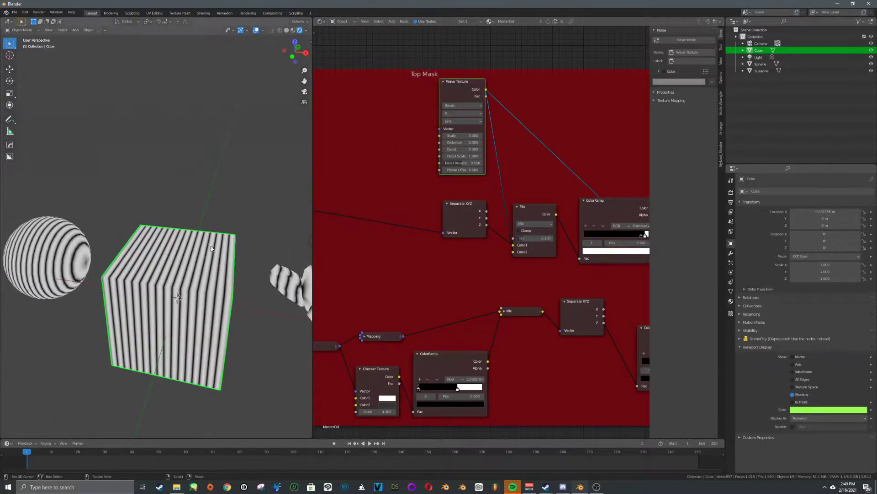
pyautogui.keyDown('ctrl'); pyautogui.keyDown('shift'); pyautogui.click(523, 231); pyautogui.keyUp('shift'); pyautogui.keyUp('ctrl')
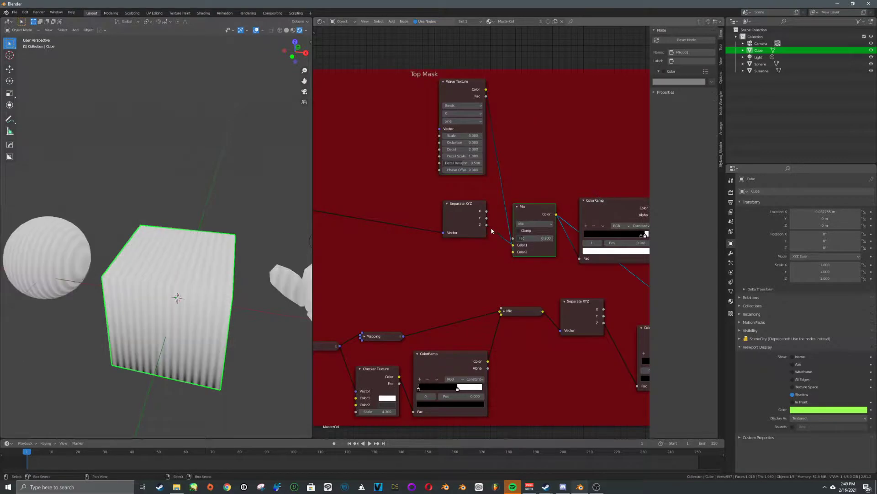
pyautogui.moveTo(546, 215); pyautogui.dragTo(457, 210, button='middle')
pyautogui.keyDown('ctrl'); pyautogui.keyDown('shift'); pyautogui.click(519, 203); pyautogui.keyUp('shift'); pyautogui.keyUp('ctrl')
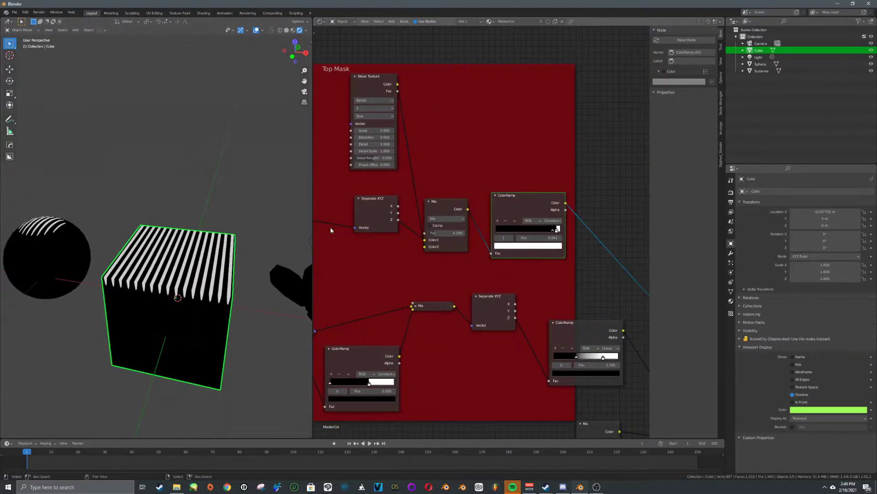
# Move the upper ColorRamp's white stop to 0.914.
pyautogui.moveTo(604, 265); pyautogui.dragTo(499, 216, button='middle')
pyautogui.scroll(-5, 499, 215)
pyautogui.moveTo(533, 261); pyautogui.dragTo(493, 214, button='middle')
pyautogui.moveTo(419, 174); pyautogui.dragTo(532, 228, button='middle')
pyautogui.scroll(3, 493, 213)
pyautogui.scroll(1, 494, 214)
pyautogui.moveTo(541, 171); pyautogui.dragTo(543, 170)
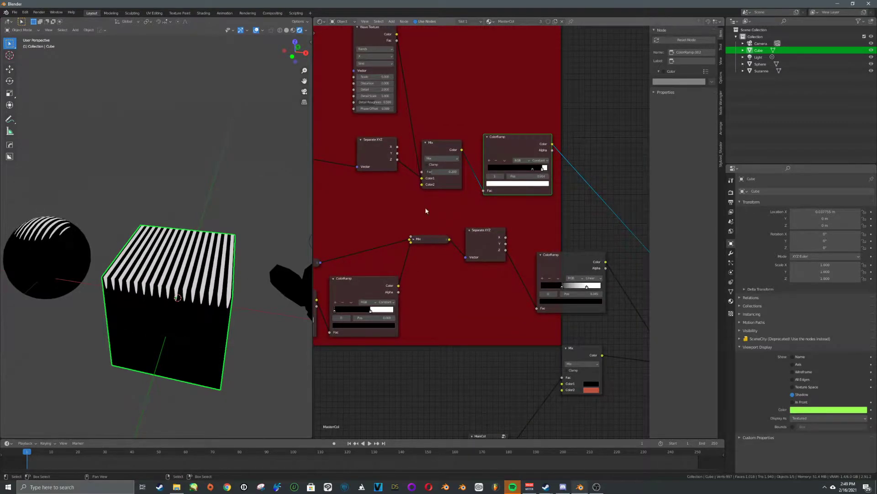
# Add a MixRGB node outside the Top Mask frame, after the upper ColorRamp.
pyautogui.scroll(-3, 247, 214)
pyautogui.moveTo(558, 180); pyautogui.dragTo(489, 186, button='middle')
pyautogui.scroll(3, 491, 186)
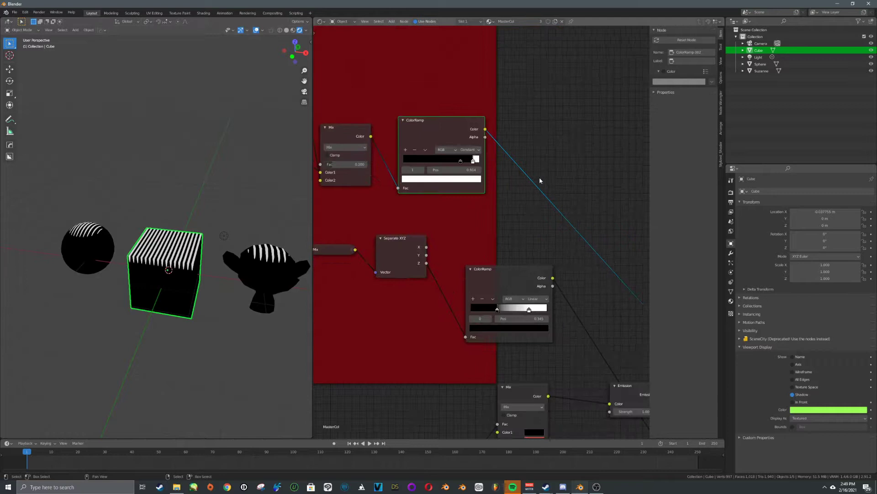
pyautogui.hotkey('shift', 'a')
pyautogui.click(583, 178)
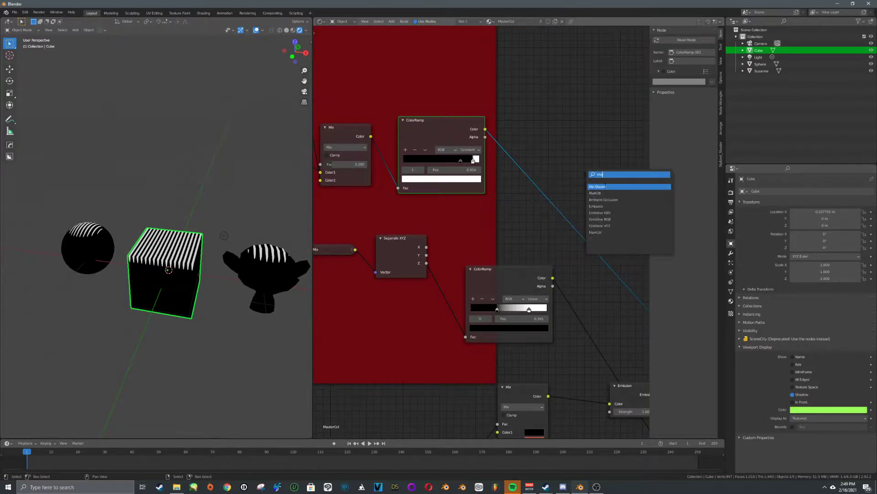
pyautogui.click(597, 193)
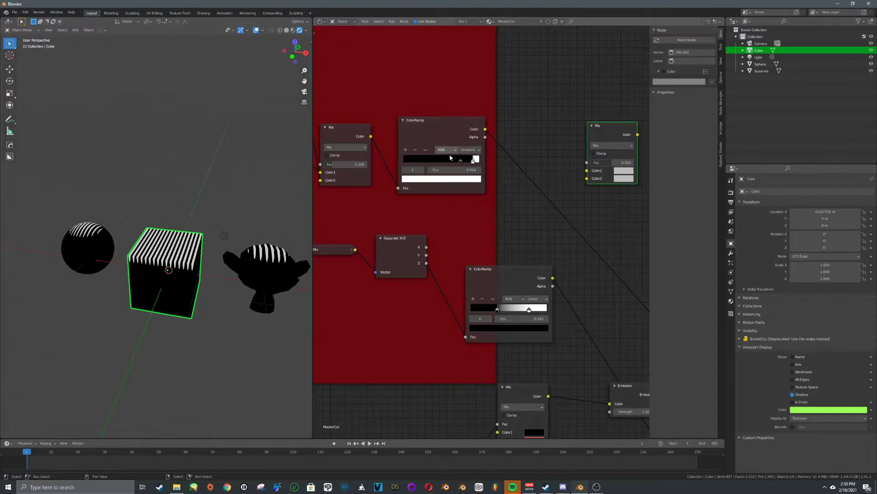
# Try a saturated green on the upper ColorRamp's white stop and return the stop to near white.
pyautogui.click(457, 179)
pyautogui.click(410, 85)
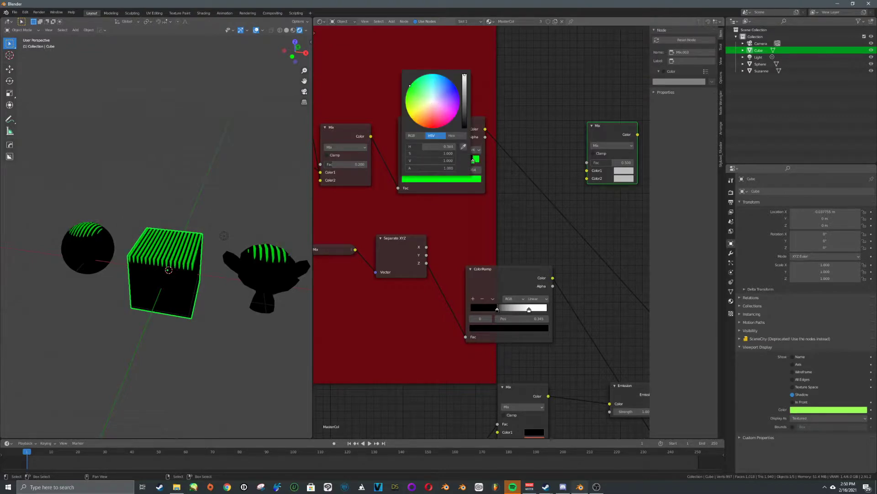
pyautogui.click(473, 178)
pyautogui.click(433, 103)
# Connect the upper ColorRamp's Color to the new Mix's Fac, try black as Color2 and preview the Mix.
pyautogui.click(585, 163)
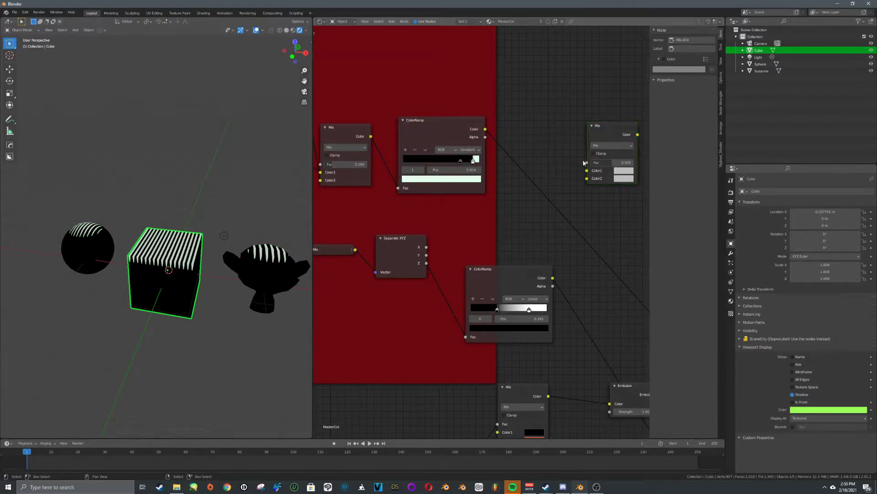
pyautogui.moveTo(488, 130); pyautogui.dragTo(586, 163)
pyautogui.click(679, 81)
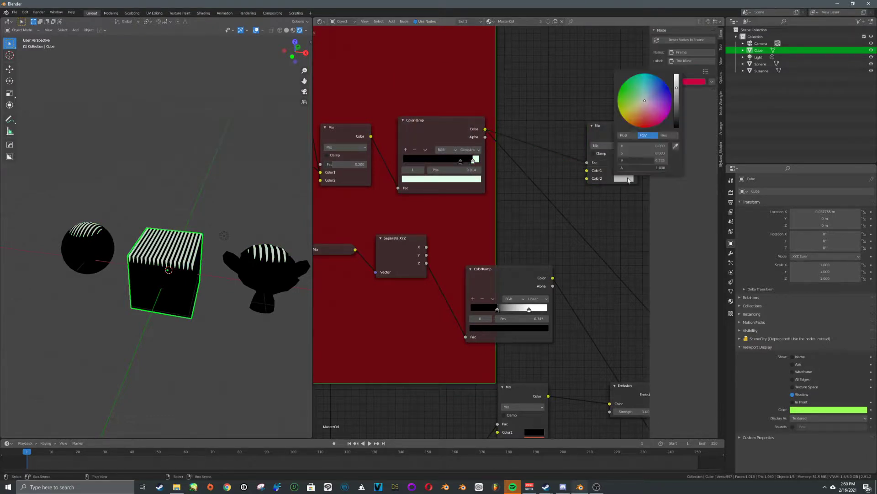
pyautogui.click(602, 169)
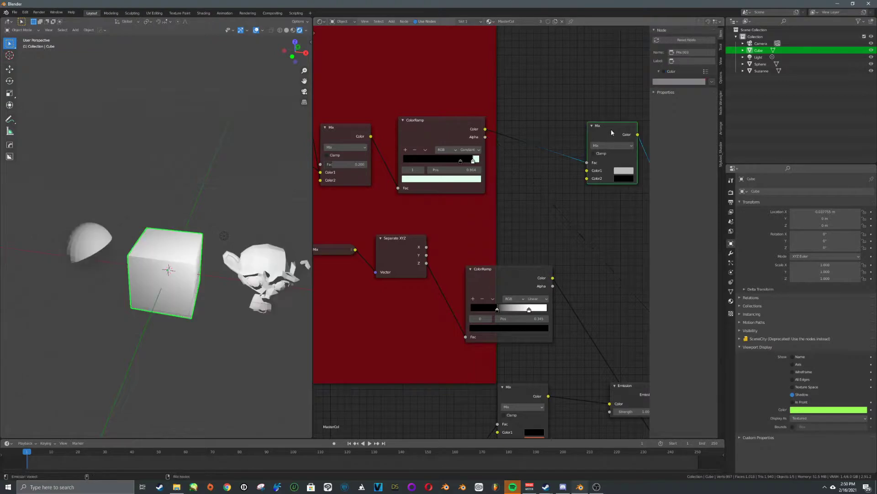
# Set the new Mix's Color1 to black and its Color2 to bright green.
pyautogui.click(627, 179)
pyautogui.moveTo(676, 93); pyautogui.dragTo(677, 74)
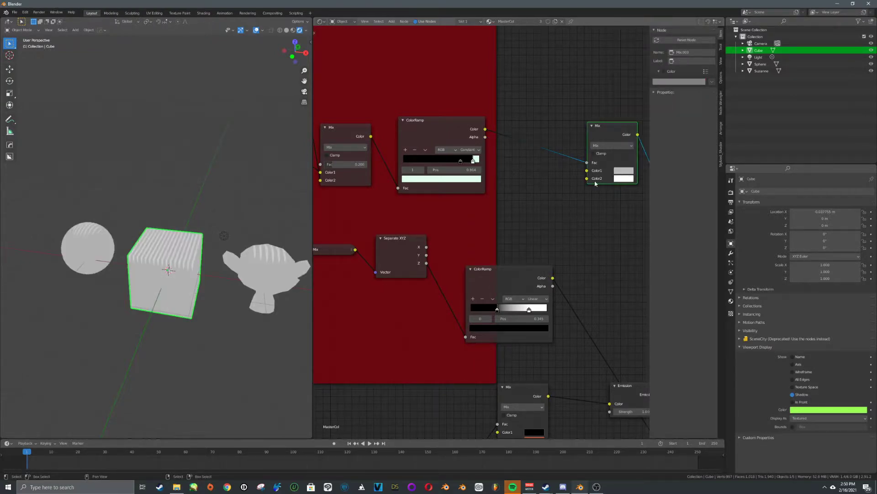
pyautogui.click(626, 170)
pyautogui.click(678, 115)
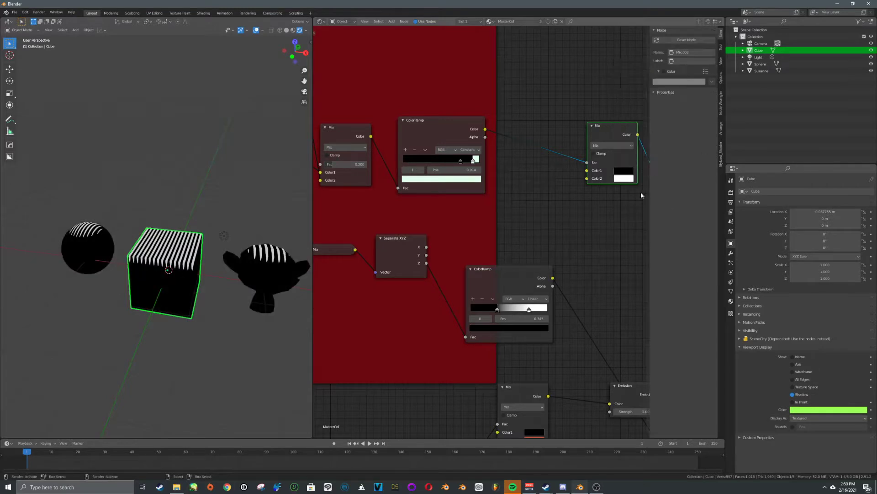
pyautogui.click(629, 178)
pyautogui.click(635, 94)
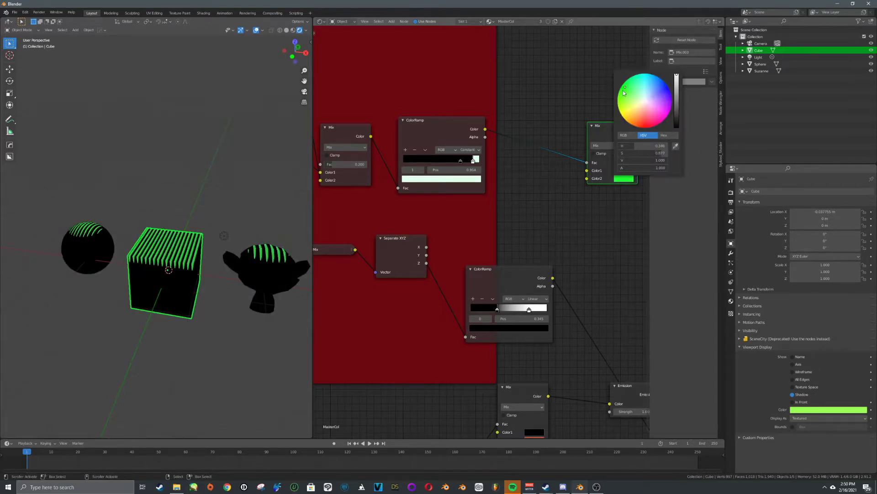
# Rearrange the green Mix, the orange Mix and the Emission node to make room between them.
pyautogui.press('Home')
pyautogui.moveTo(491, 100); pyautogui.dragTo(487, 155)
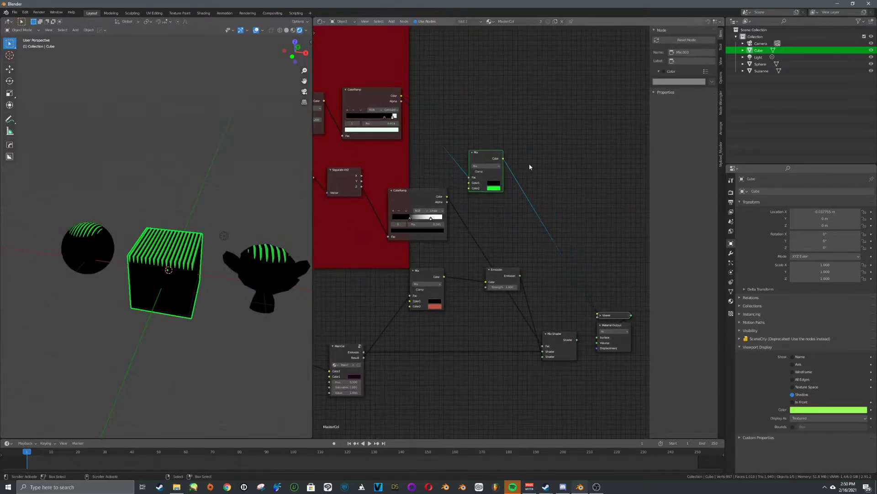
pyautogui.scroll(2, 523, 165)
pyautogui.click(511, 283)
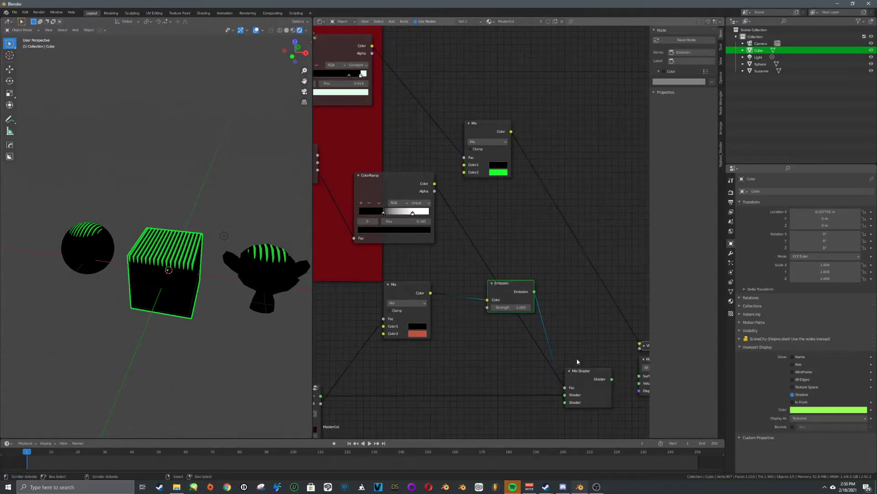
pyautogui.click(581, 372)
pyautogui.moveTo(607, 302); pyautogui.dragTo(558, 277, button='middle')
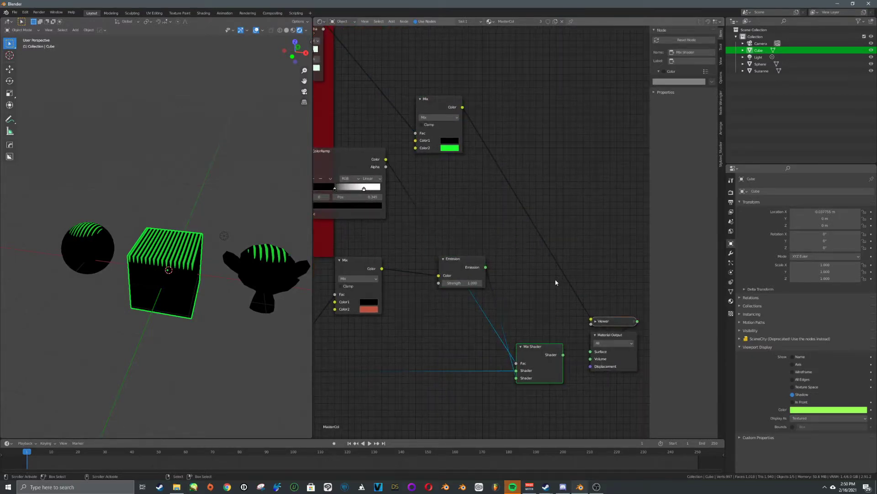
pyautogui.moveTo(490, 215); pyautogui.dragTo(582, 210, button='middle')
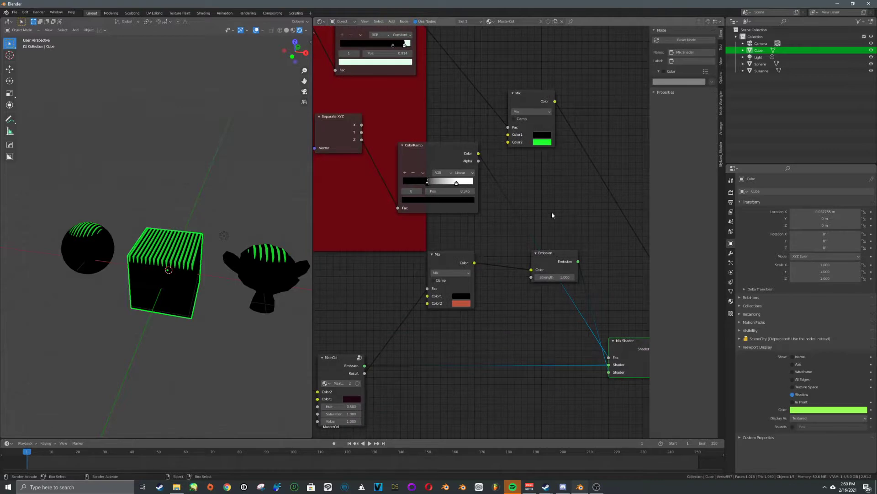
pyautogui.moveTo(552, 258); pyautogui.dragTo(595, 242)
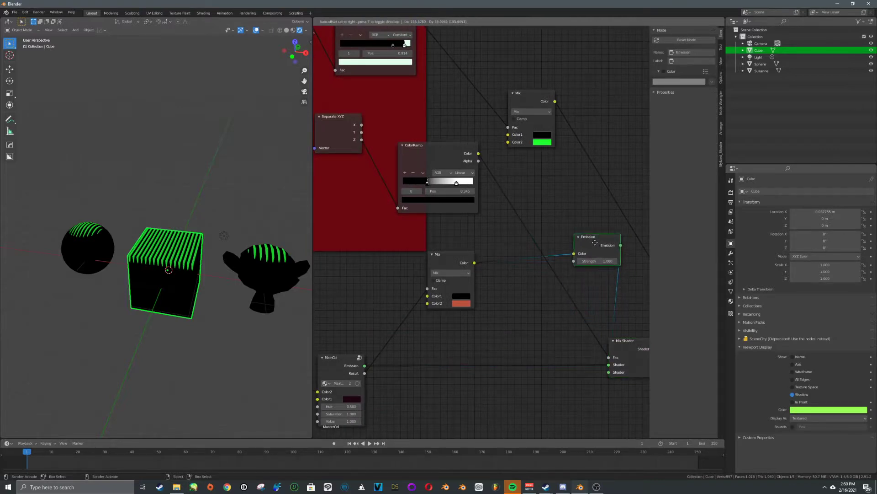
pyautogui.moveTo(453, 256); pyautogui.dragTo(487, 262)
pyautogui.moveTo(533, 98); pyautogui.dragTo(516, 83)
# Duplicate the green Mix, connect the green Mix's Color to the copy's Color1 and the orange Mix's Color to its Color2, and preview it.
pyautogui.hotkey('shift', 'd')
pyautogui.click(581, 240)
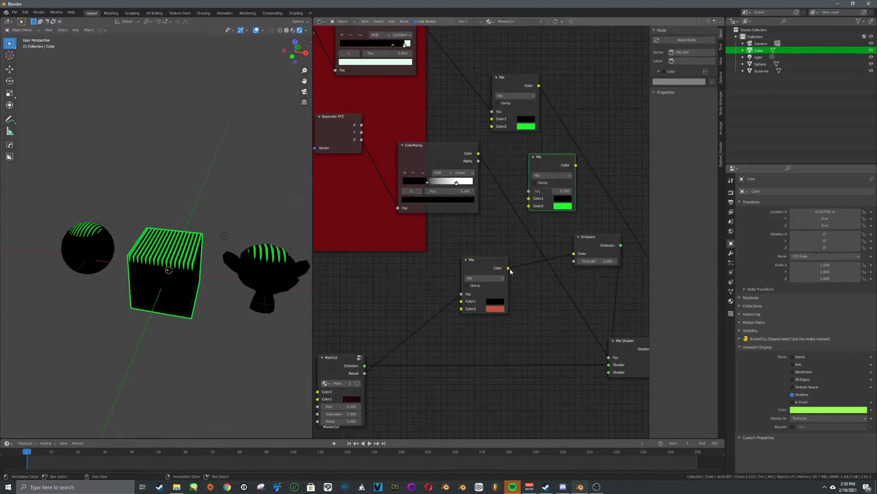
pyautogui.moveTo(510, 272); pyautogui.dragTo(530, 205)
pyautogui.moveTo(538, 85); pyautogui.dragTo(552, 186)
pyautogui.click(550, 166)
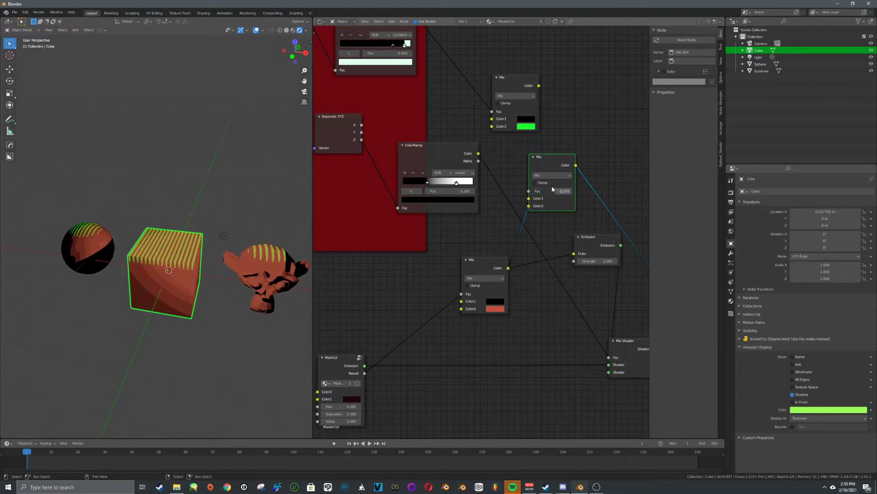
# Set the combining Mix node's blend mode to Lighten and its factor to 1.000.
pyautogui.click(548, 174)
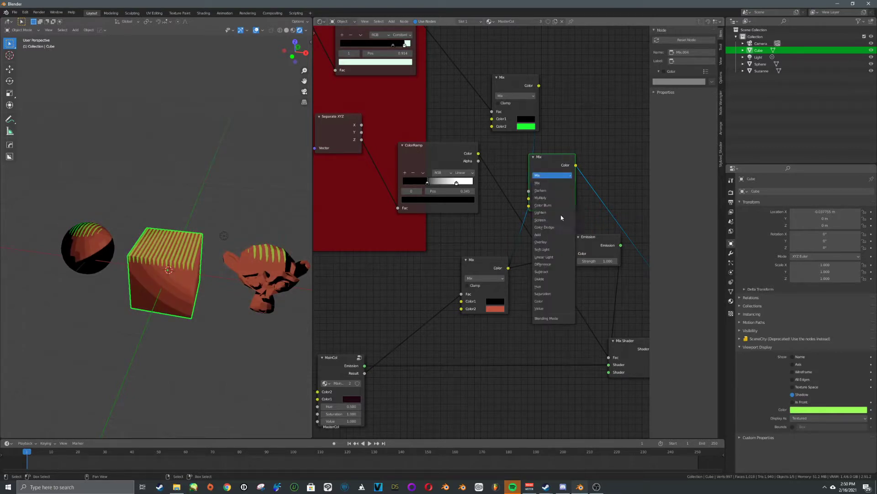
pyautogui.click(560, 212)
pyautogui.moveTo(554, 191)
pyautogui.mouseDown()
pyautogui.moveTo(572, 191)
pyautogui.moveTo(532, 192)
pyautogui.moveTo(572, 192)
pyautogui.mouseUp()
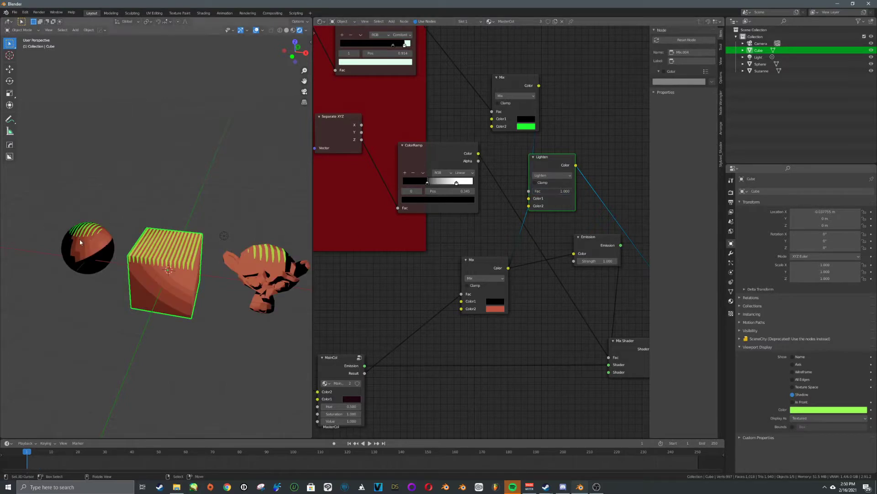
# Connect the Lighten node's Color to the Emission's Color and preview the Mix Shader through the Material Output.
pyautogui.moveTo(43, 222); pyautogui.dragTo(145, 224, button='middle')
pyautogui.scroll(-2, 462, 192)
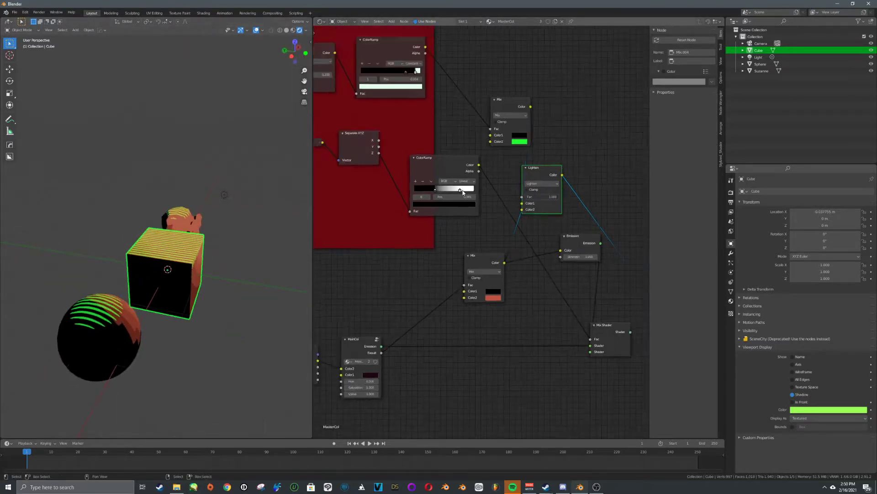
pyautogui.scroll(-4, 462, 192)
pyautogui.scroll(5, 512, 188)
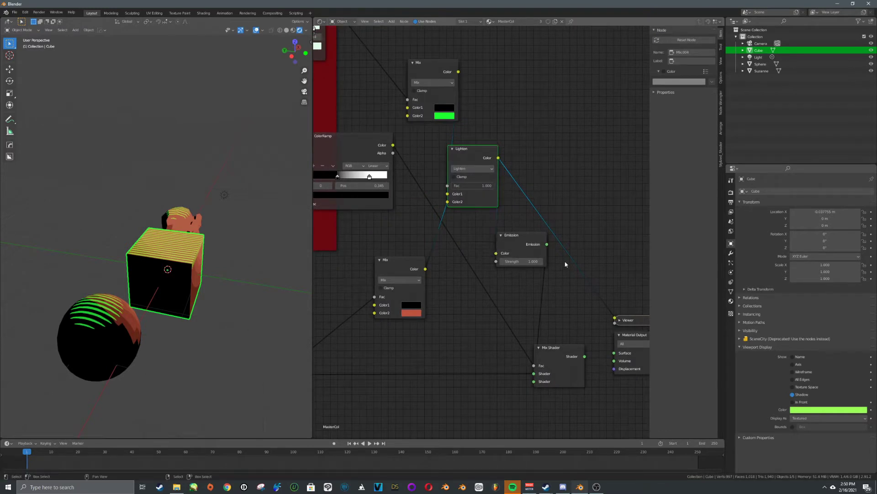
pyautogui.moveTo(565, 265); pyautogui.dragTo(483, 242, button='middle')
pyautogui.keyDown('ctrl'); pyautogui.keyDown('shift'); pyautogui.click(487, 341); pyautogui.keyUp('shift'); pyautogui.keyUp('ctrl')
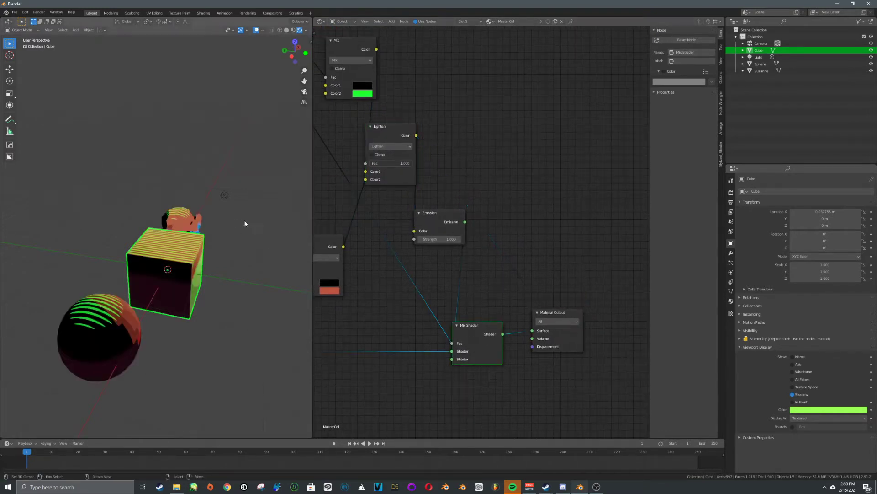
# Test how the striped material reacts by moving the light around the objects, cancel the move and reselect the cube.
pyautogui.moveTo(245, 223); pyautogui.dragTo(188, 238, button='middle')
pyautogui.click(188, 236)
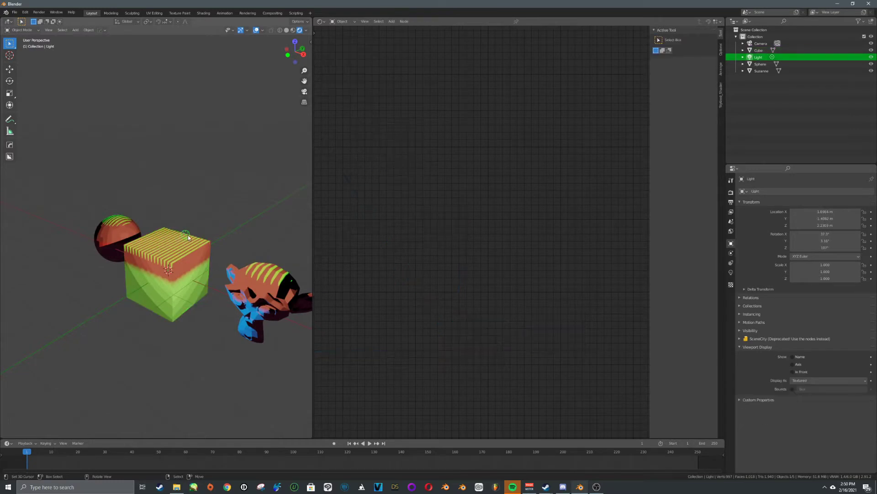
pyautogui.click(188, 235)
pyautogui.click(188, 235)
pyautogui.press('g')
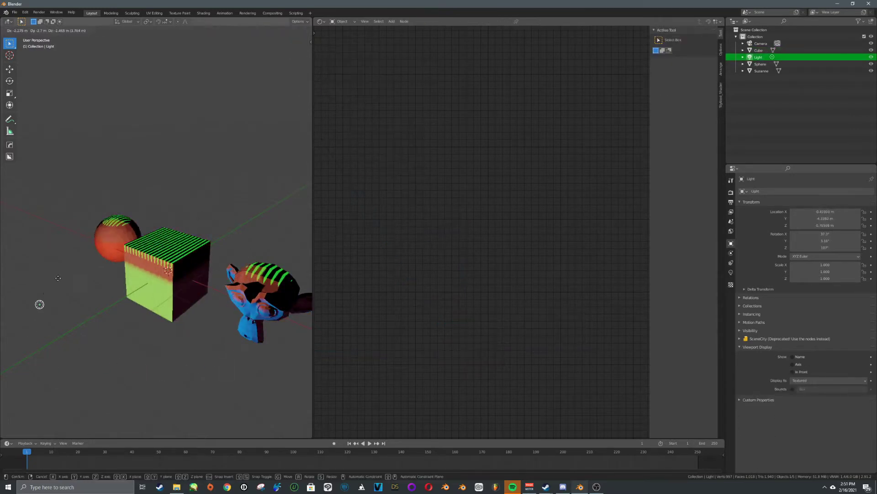
pyautogui.click(197, 251)
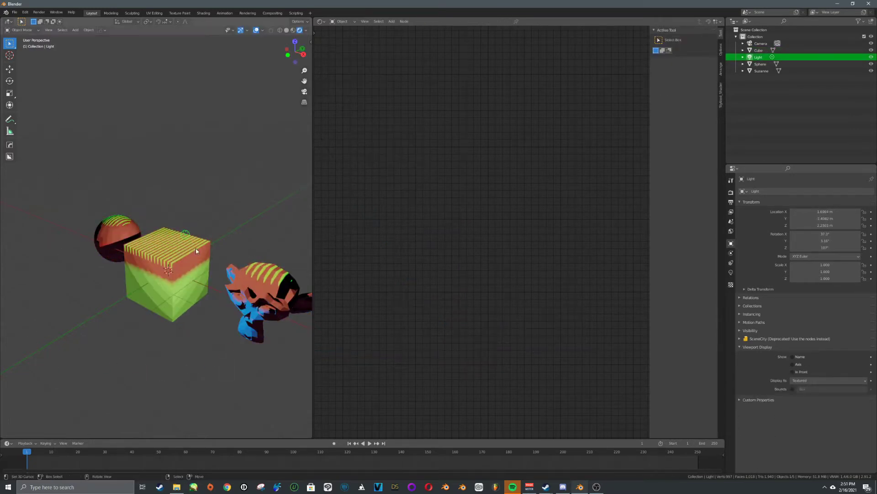
pyautogui.moveTo(196, 251); pyautogui.dragTo(249, 261, button='middle')
pyautogui.click(248, 261)
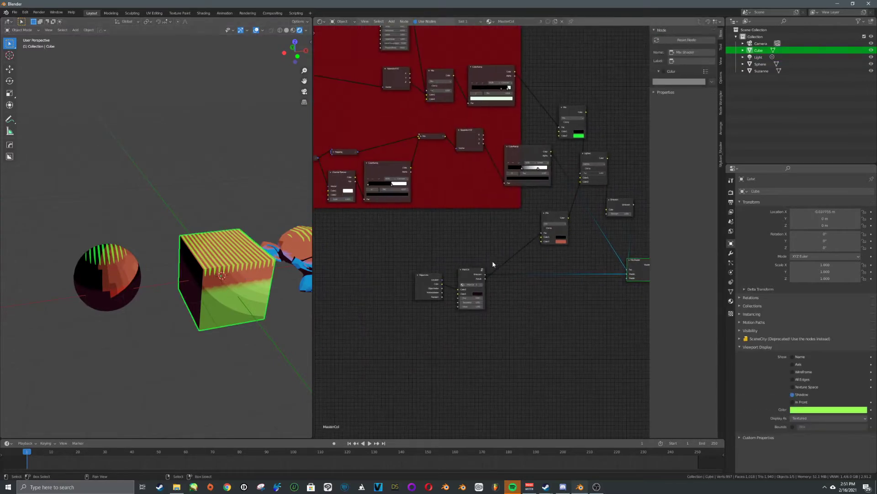
# Move the Object Info and MainCol nodes together to an open spot beneath the Top Mask frame.
pyautogui.scroll(6, 492, 261)
pyautogui.moveTo(358, 275); pyautogui.dragTo(495, 368)
pyautogui.press('g')
pyautogui.click(445, 337)
# Review the node tree from the Top Mask frame and the MainCol group through to the Mix Shader and Material Output.
pyautogui.moveTo(453, 210); pyautogui.dragTo(577, 297, button='middle')
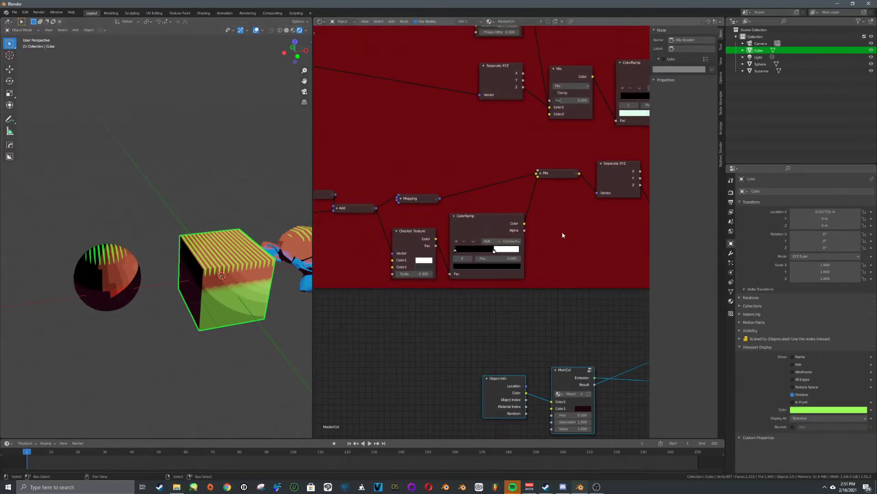
pyautogui.moveTo(563, 235); pyautogui.dragTo(372, 233, button='middle')
pyautogui.moveTo(448, 234); pyautogui.dragTo(345, 209, button='middle')
pyautogui.scroll(-5, 221, 224)
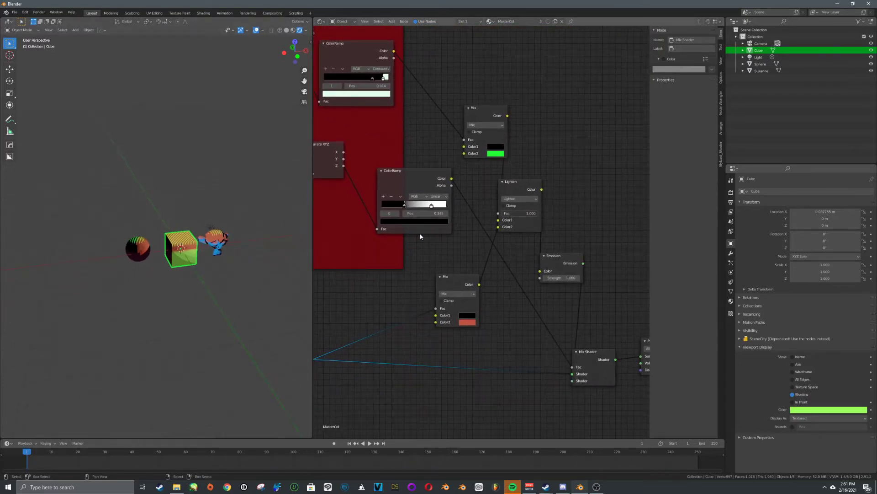
pyautogui.scroll(-3, 421, 236)
pyautogui.moveTo(551, 229); pyautogui.dragTo(557, 254, button='middle')
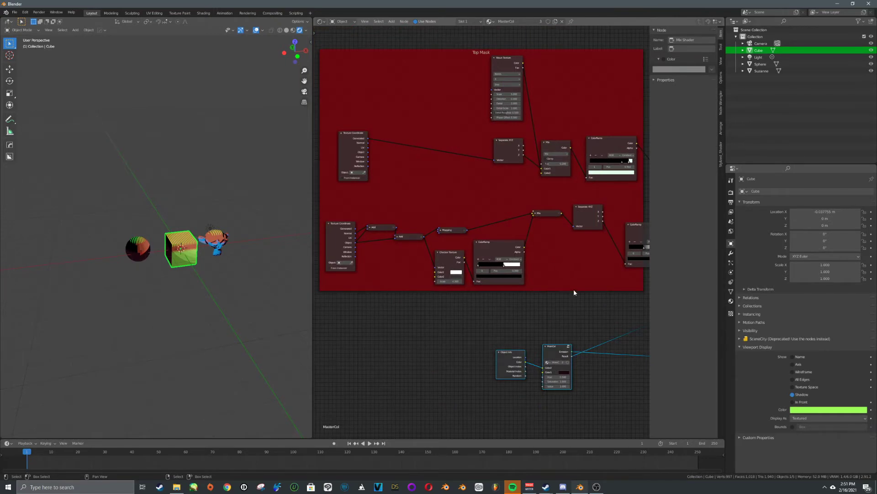
pyautogui.moveTo(574, 290); pyautogui.dragTo(484, 211, button='middle')
pyautogui.click(450, 271)
pyautogui.moveTo(477, 274); pyautogui.dragTo(425, 280, button='middle')
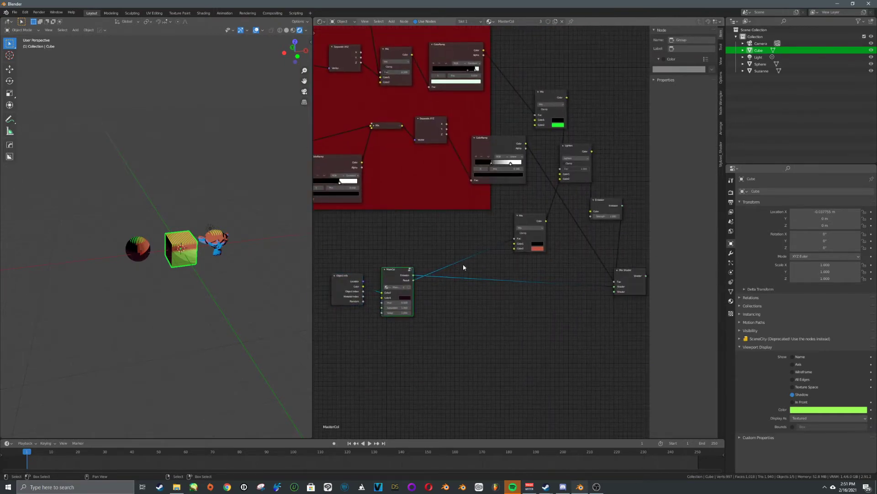
pyautogui.moveTo(498, 246); pyautogui.dragTo(450, 256, button='middle')
pyautogui.moveTo(550, 227); pyautogui.dragTo(495, 211, button='middle')
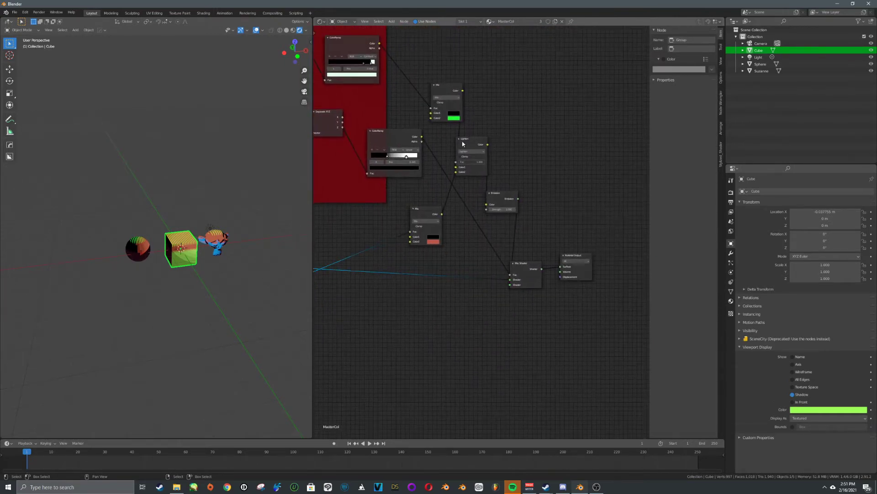
# Shift the Lighten node clear of its neighbours, add a reroute on the MainCol Result link and connect it to Lighten's Fac.
pyautogui.moveTo(468, 143); pyautogui.dragTo(504, 146)
pyautogui.moveTo(395, 255); pyautogui.dragTo(454, 244, button='middle')
pyautogui.keyDown('shift'); pyautogui.moveTo(435, 224); pyautogui.dragTo(453, 241, button='right'); pyautogui.keyUp('shift')
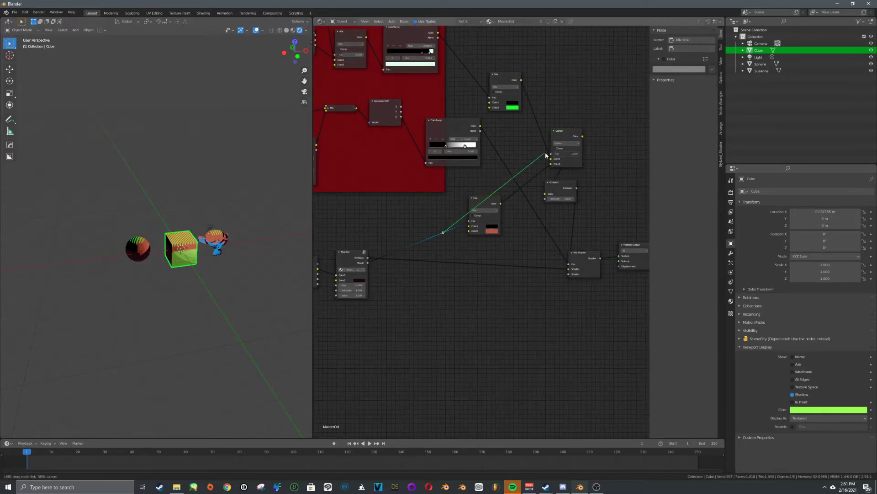
pyautogui.moveTo(550, 155); pyautogui.dragTo(550, 158)
# Test the striped material's shading by moving the light to different spots above the cube and Suzanne.
pyautogui.scroll(3, 245, 226)
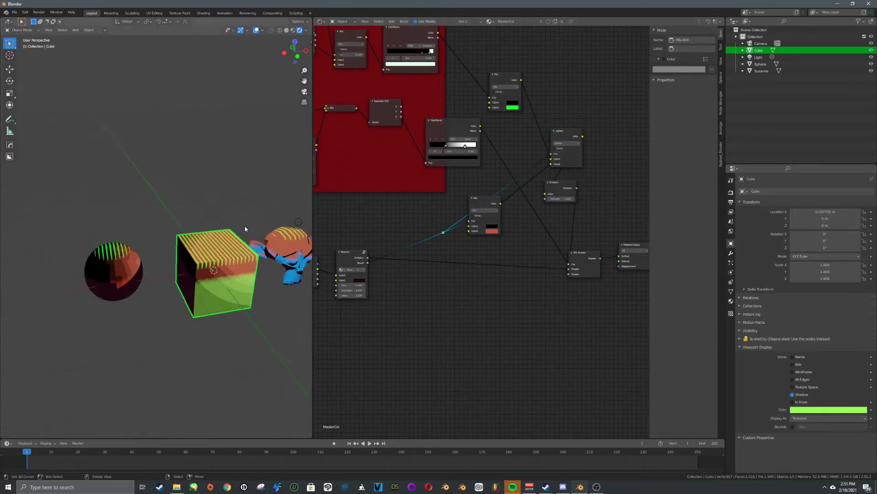
pyautogui.moveTo(257, 228); pyautogui.dragTo(230, 206, button='right')
pyautogui.scroll(3, 244, 236)
pyautogui.keyDown('shift'); pyautogui.moveTo(244, 236); pyautogui.dragTo(190, 219, button='middle'); pyautogui.keyUp('shift')
pyautogui.press('g')
pyautogui.click(215, 238)
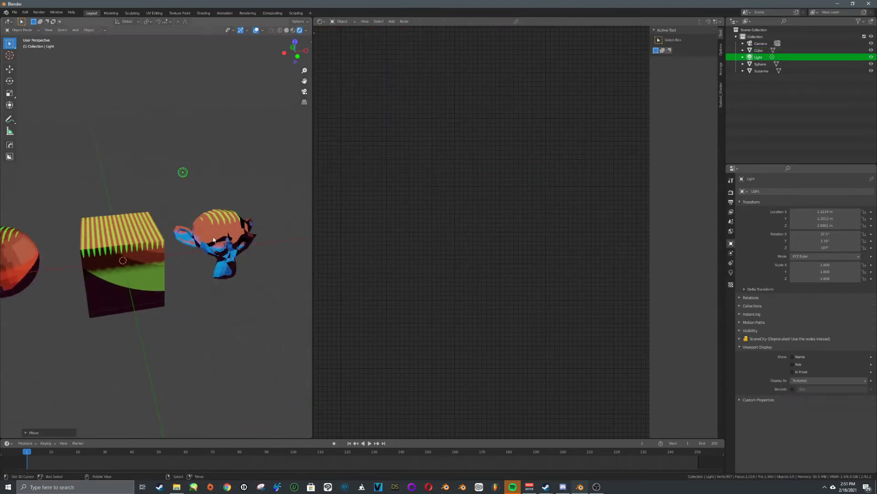
pyautogui.moveTo(234, 239); pyautogui.dragTo(293, 206, button='middle')
pyautogui.press('g')
pyautogui.click(237, 202)
# Widen the 3D viewport beside the node editor and move the light between the sphere and the cube.
pyautogui.rightClick(312, 193)
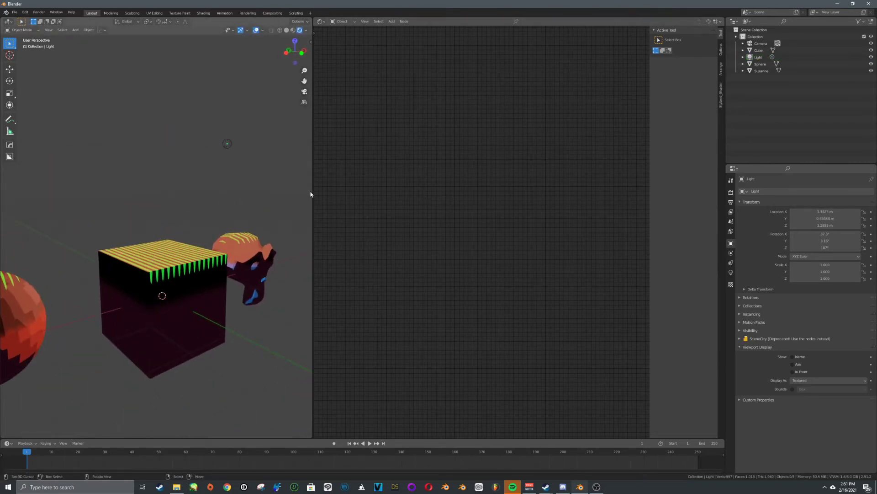
pyautogui.moveTo(313, 191); pyautogui.dragTo(434, 187)
pyautogui.moveTo(403, 206); pyautogui.dragTo(300, 236, button='middle')
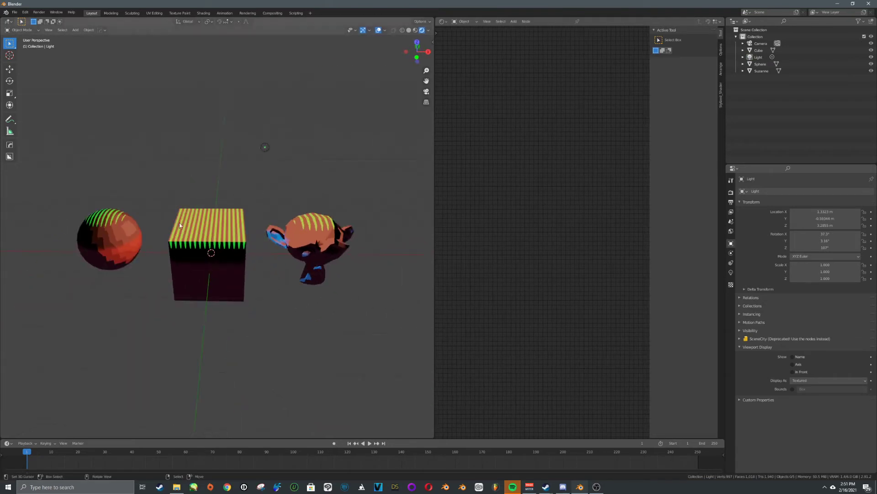
pyautogui.press('g')
pyautogui.click(158, 221)
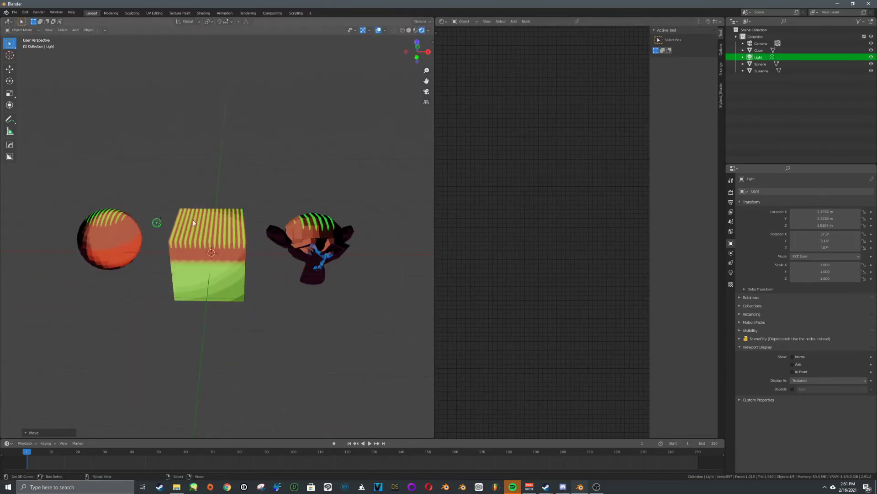
# Duplicate the green cube, scale the copy to a little over half size and raise it along Z onto the original.
pyautogui.click(199, 258)
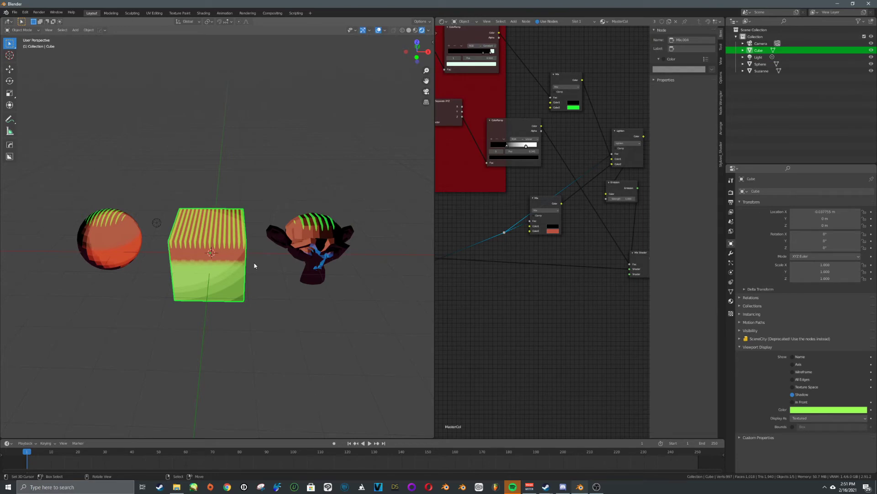
pyautogui.hotkey('shift', 'd')
pyautogui.rightClick(316, 277)
pyautogui.press('s')
pyautogui.click(280, 263)
pyautogui.press('g')
pyautogui.press('z')
pyautogui.click(285, 212)
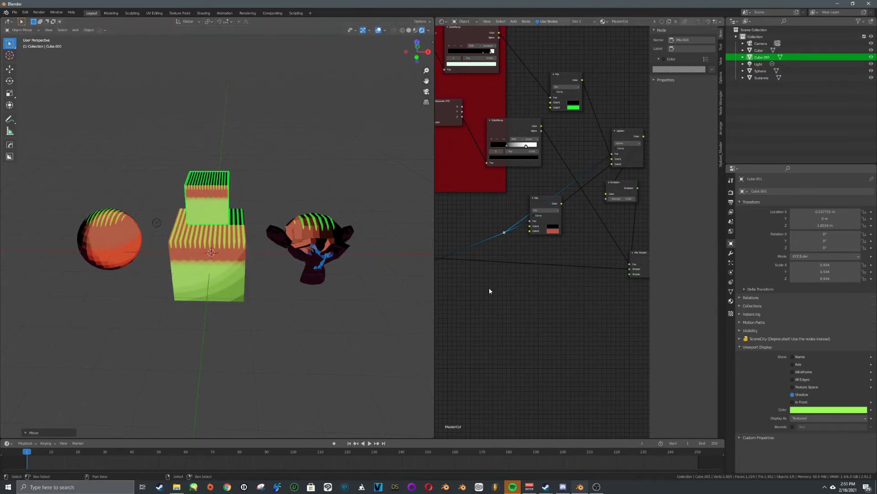
# Set the small cube's viewport display color to blue and place a duplicate of it above Suzanne.
pyautogui.click(833, 408)
pyautogui.click(848, 316)
pyautogui.hotkey('shift', 'd')
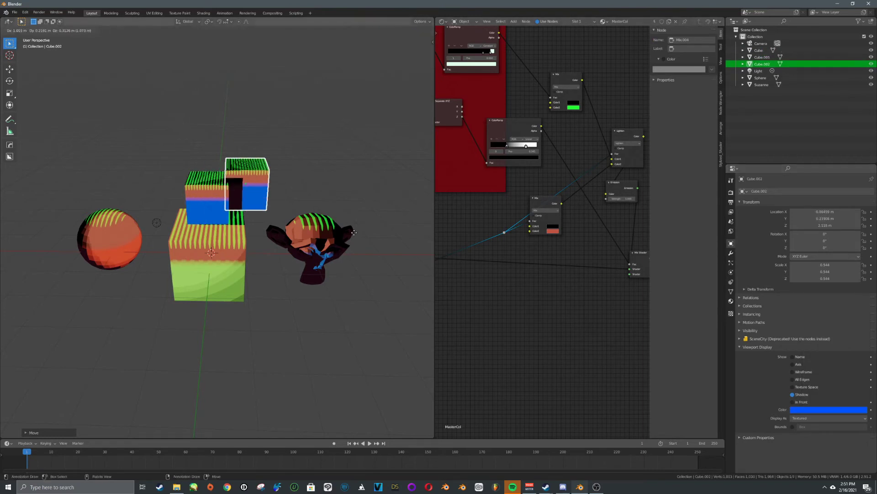
pyautogui.click(352, 219)
# Try orange for the new cube's viewport display color and settle on turquoise.
pyautogui.click(828, 409)
pyautogui.click(810, 342)
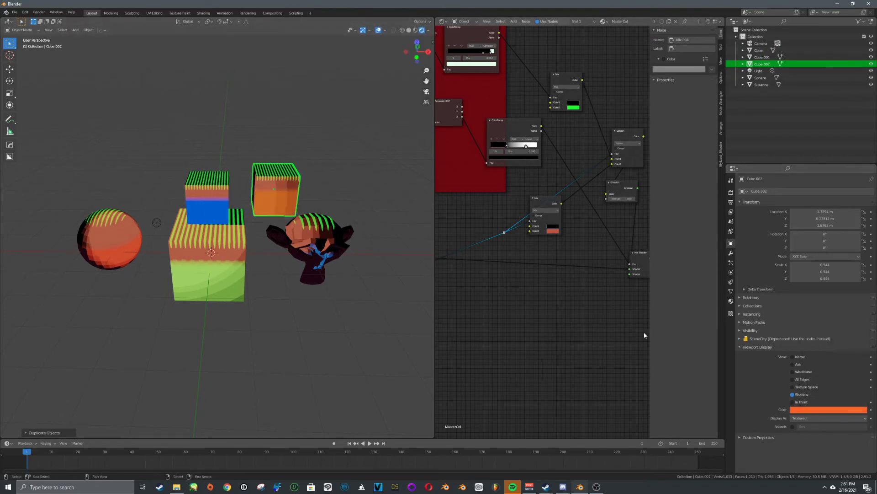
pyautogui.click(842, 411)
pyautogui.click(828, 327)
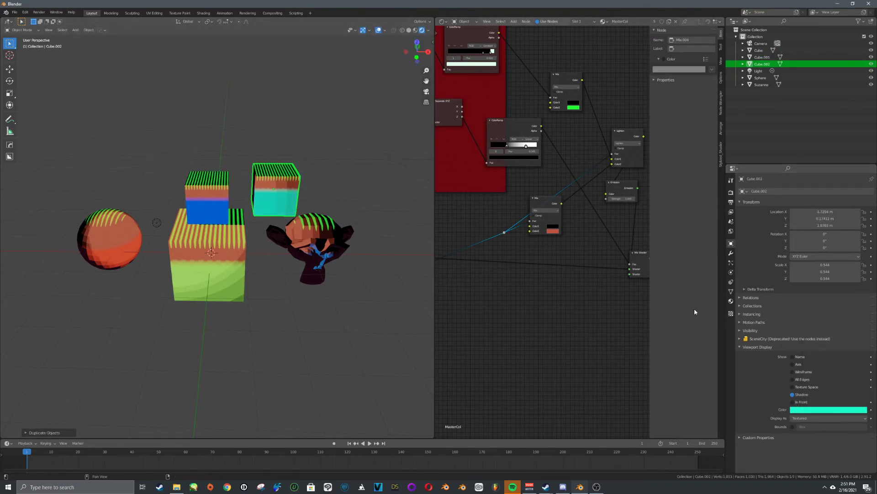
# Stretch the turquoise cube along Z to a scale of about 1.47 and stand it between the large cube and Suzanne.
pyautogui.press('g')
pyautogui.click(324, 298)
pyautogui.press('s')
pyautogui.press('z')
pyautogui.click(343, 156)
pyautogui.press('g')
pyautogui.click(314, 233)
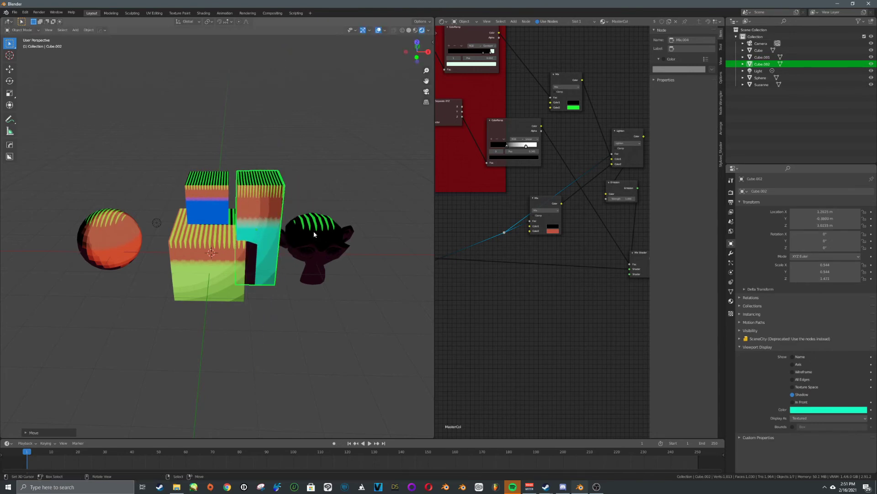
# Apply the turquoise block's scale, raise the block along Z and deselect it.
pyautogui.hotkey('ctrl', 'a')
pyautogui.hotkey('ctrl', 'a')
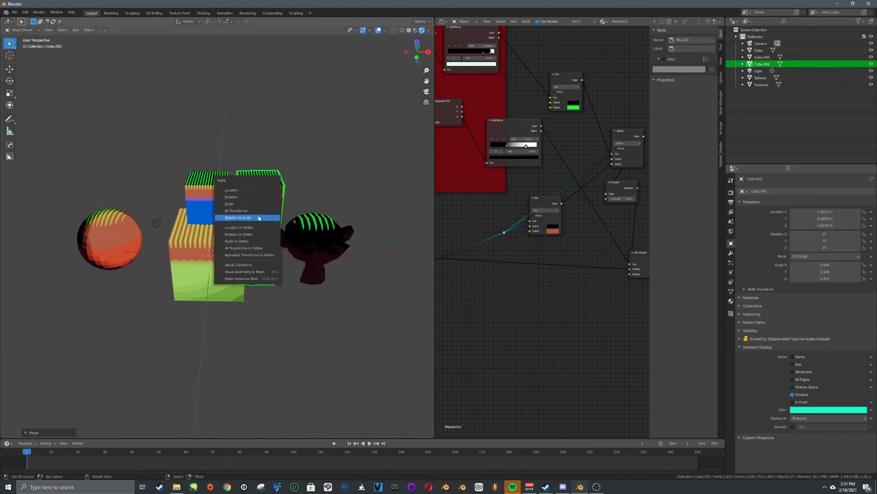
pyautogui.click(252, 204)
pyautogui.press('g')
pyautogui.press('z')
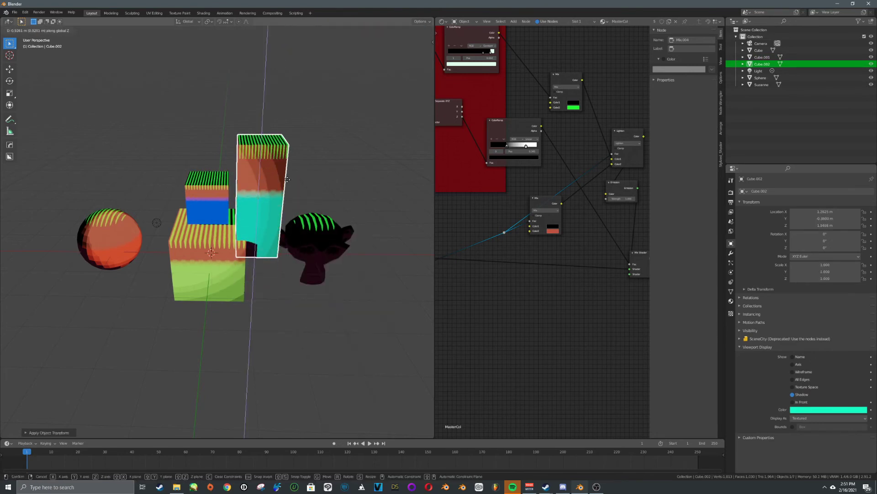
pyautogui.click(293, 183)
pyautogui.click(347, 211)
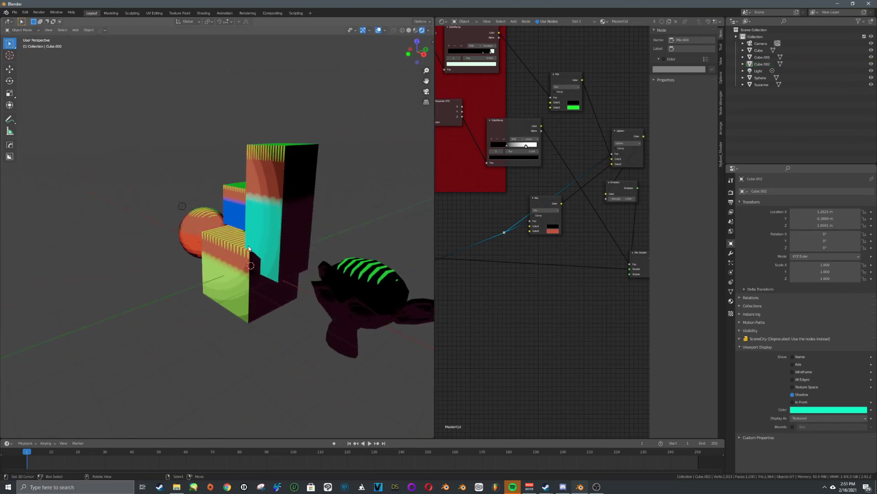